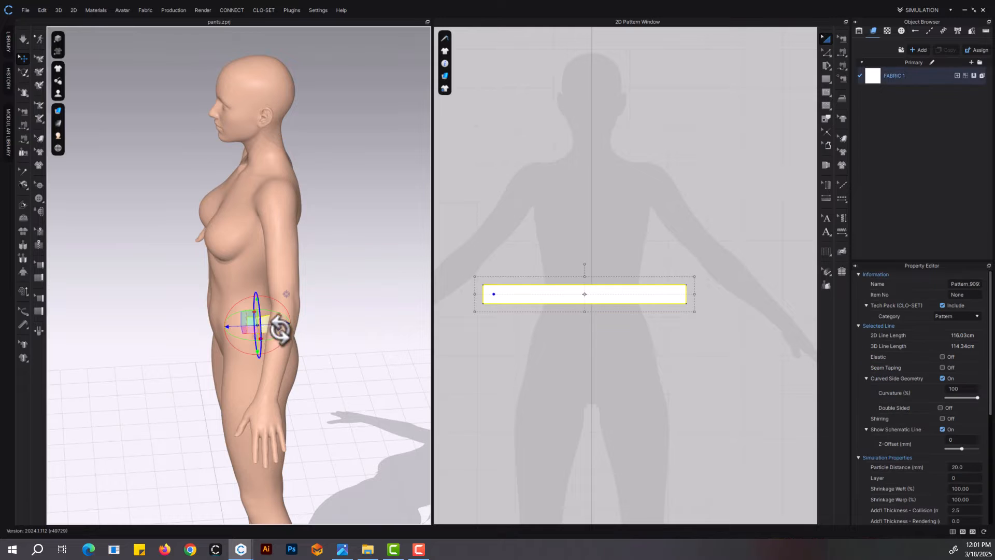
# Run a brief simulation so the waistband settles around the avatar's waist
pyautogui.press('space')
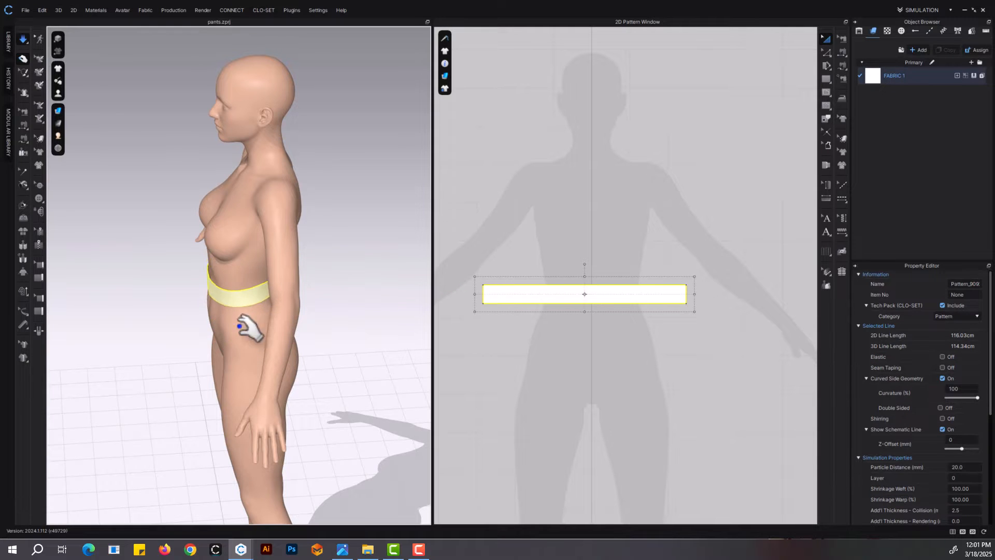
pyautogui.moveTo(249, 328); pyautogui.dragTo(519, 318, button='right')
pyautogui.moveTo(295, 326); pyautogui.dragTo(311, 328)
pyautogui.moveTo(316, 330); pyautogui.dragTo(197, 334, button='right')
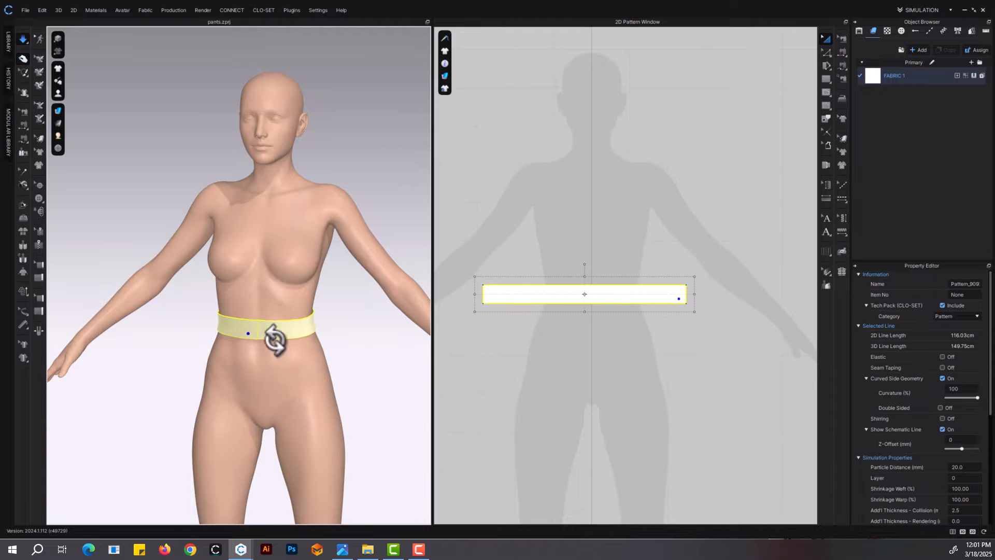
pyautogui.moveTo(274, 340); pyautogui.dragTo(280, 336, button='right')
# Draw a polygon leg panel below the waistband: about 17.8 cm waist, 61.5 cm side, 20.2 cm hem, 37.4 cm inseam and 7.2 and 16.8 cm center edges
pyautogui.moveTo(606, 226); pyautogui.dragTo(638, 176, button='middle')
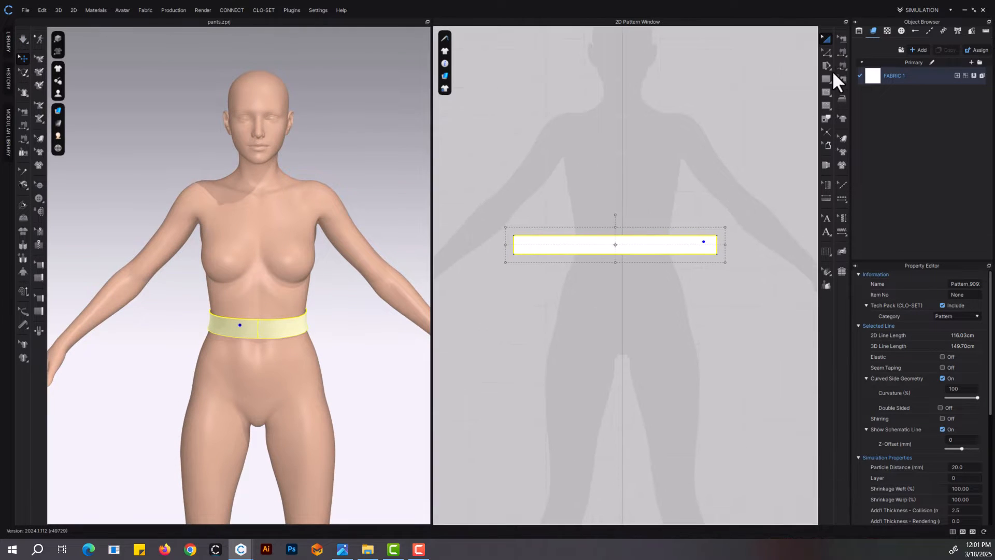
pyautogui.rightClick(828, 80)
pyautogui.click(845, 81)
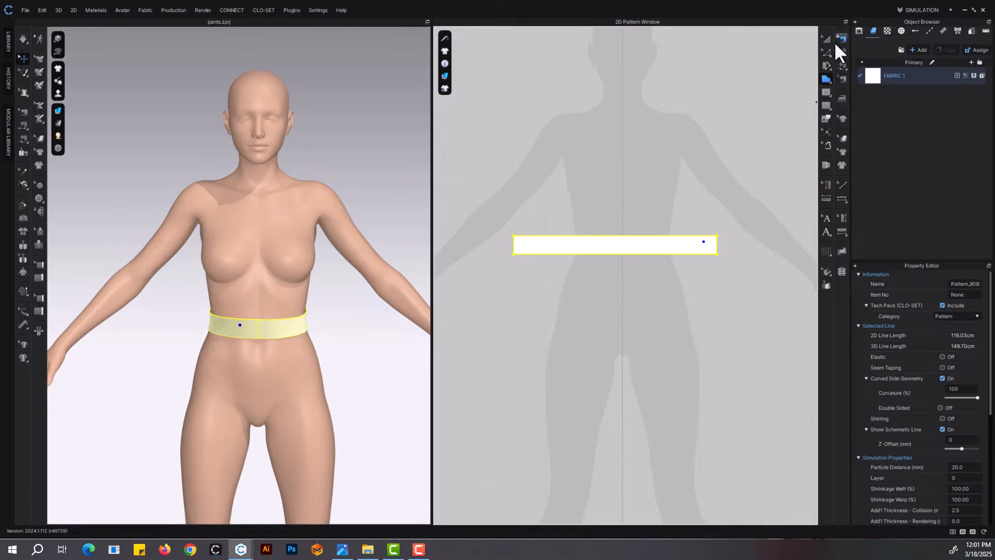
pyautogui.scroll(5, 662, 238)
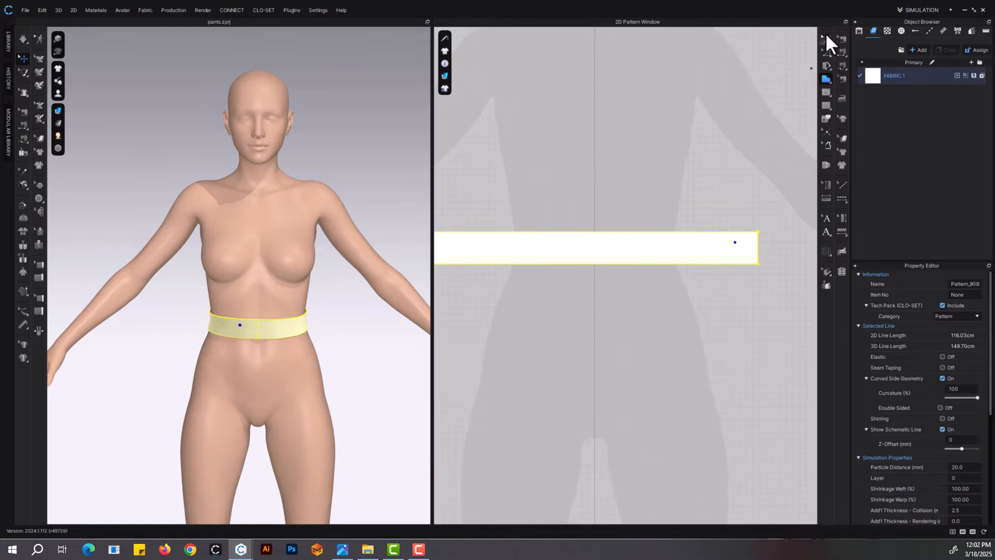
pyautogui.click(826, 39)
pyautogui.scroll(-2, 616, 264)
pyautogui.scroll(-3, 616, 275)
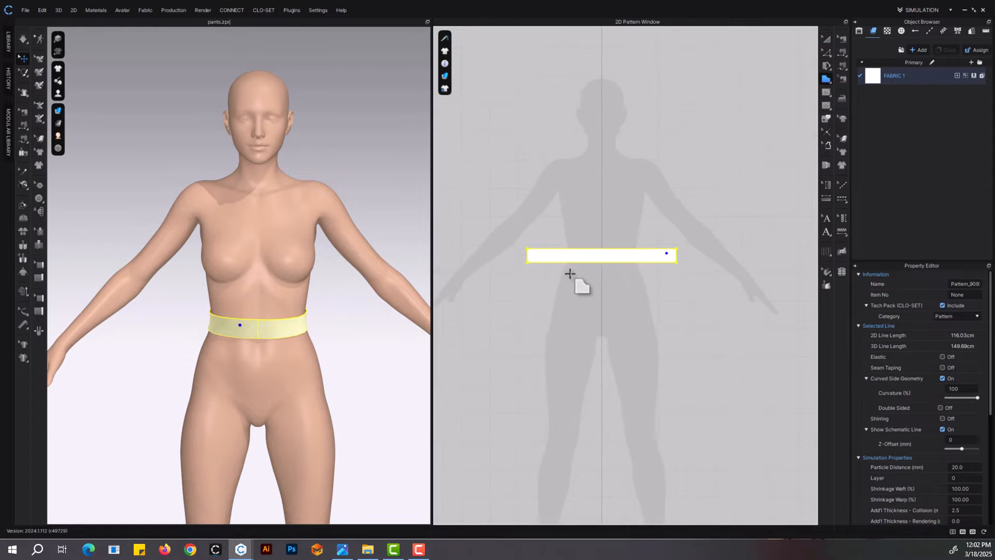
pyautogui.scroll(2, 570, 273)
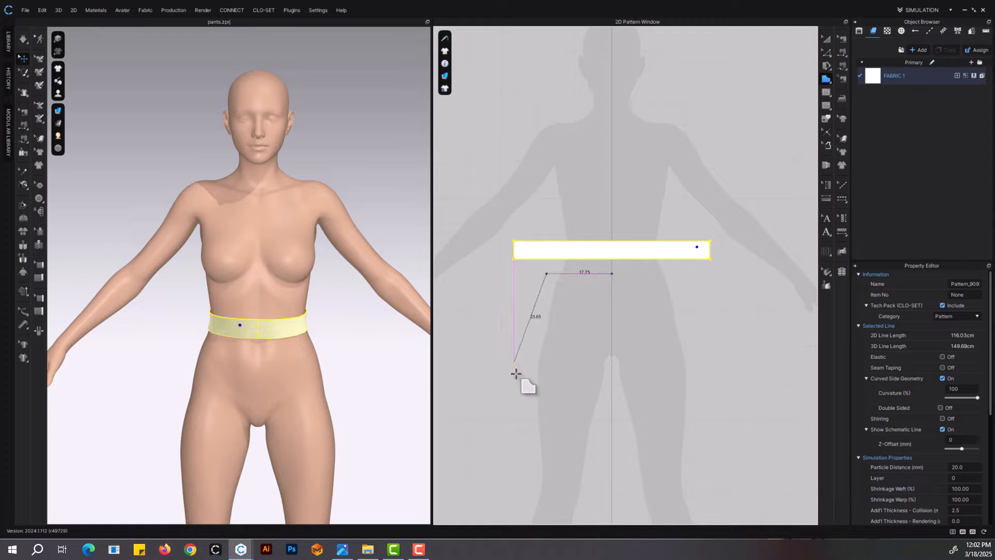
pyautogui.moveTo(525, 396); pyautogui.dragTo(515, 256, button='middle')
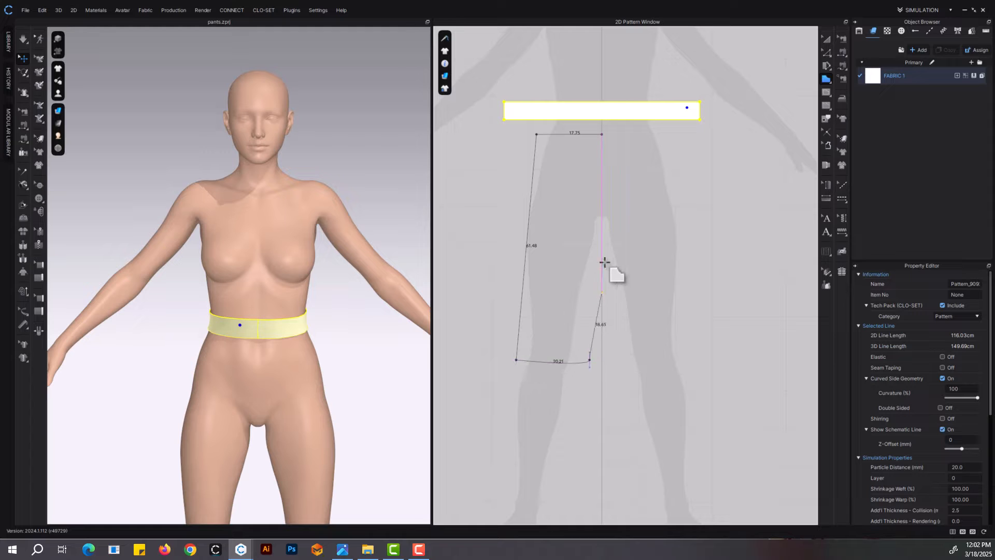
pyautogui.scroll(3, 605, 262)
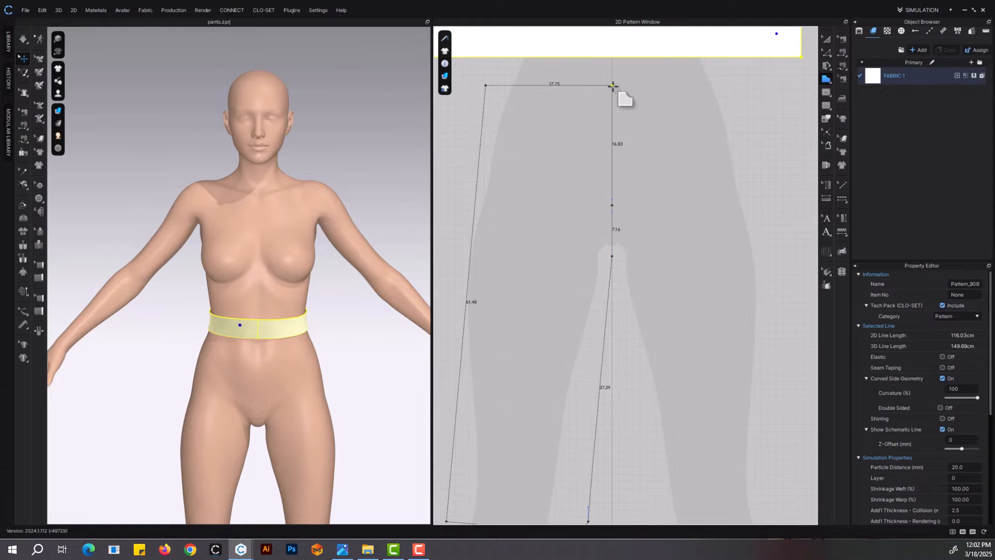
pyautogui.click(613, 86)
# Convert the leg panel's curved hem to a straight line
pyautogui.scroll(-5, 599, 174)
pyautogui.scroll(6, 588, 259)
pyautogui.press('z')
pyautogui.click(582, 354)
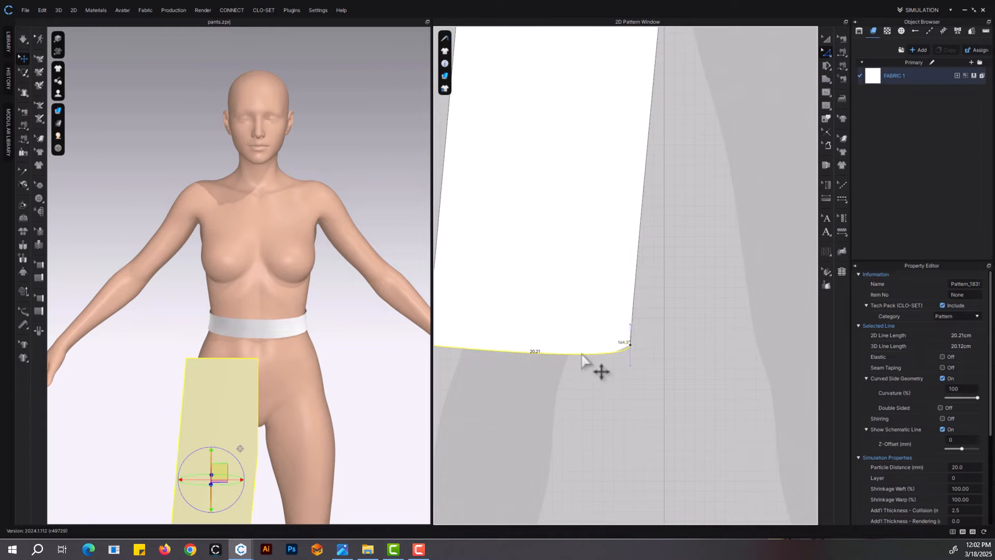
pyautogui.rightClick(582, 354)
pyautogui.click(616, 159)
# Extend the leg panel's crotch point past the center line and curve the side seam outward
pyautogui.scroll(-5, 612, 306)
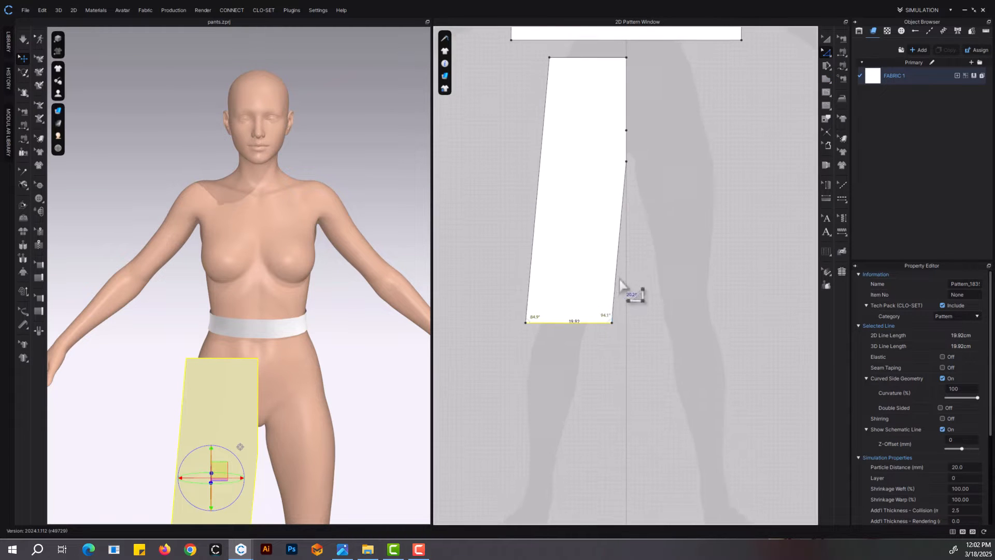
pyautogui.moveTo(632, 214); pyautogui.dragTo(645, 215)
pyautogui.moveTo(546, 275); pyautogui.dragTo(545, 314, button='middle')
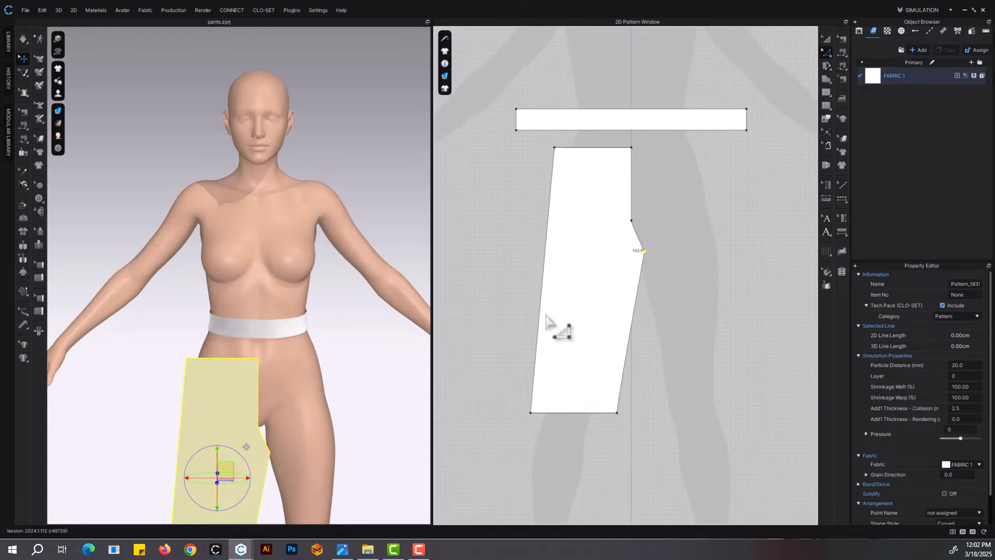
pyautogui.moveTo(549, 244); pyautogui.dragTo(517, 206)
# Curve the short edge above the crotch point inward with Edit Curvature, undoing the first try
pyautogui.moveTo(635, 277); pyautogui.dragTo(597, 280, button='middle')
pyautogui.scroll(3, 612, 216)
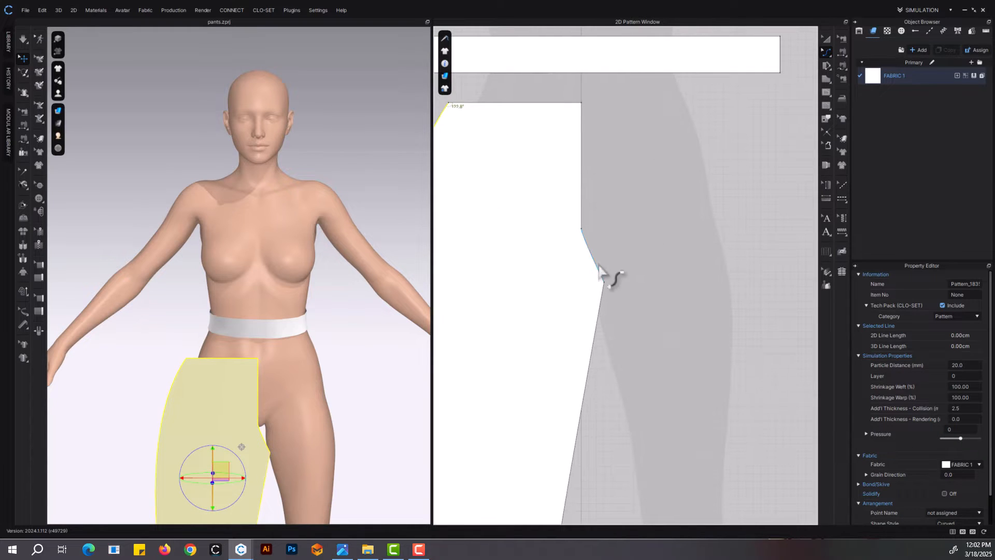
pyautogui.moveTo(596, 265); pyautogui.dragTo(586, 274)
pyautogui.hotkey('ctrl', 'z')
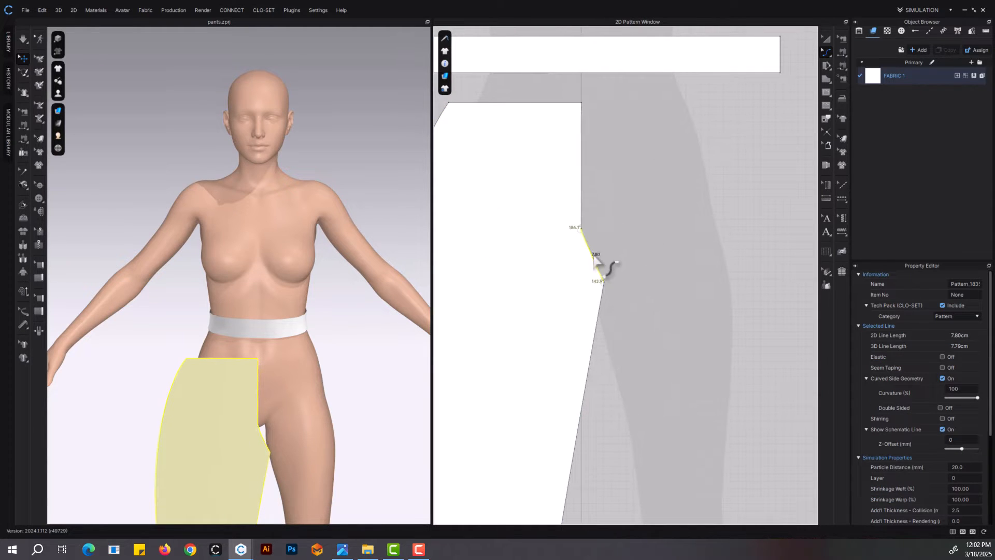
pyautogui.scroll(3, 594, 253)
pyautogui.click(629, 241)
pyautogui.moveTo(598, 270); pyautogui.dragTo(585, 277)
# Make the leg panel's center-front edge above the crotch curve straight
pyautogui.moveTo(605, 196); pyautogui.dragTo(635, 272, button='middle')
pyautogui.press('z')
pyautogui.click(604, 202)
pyautogui.rightClick(604, 199)
pyautogui.click(651, 286)
pyautogui.scroll(6, 625, 288)
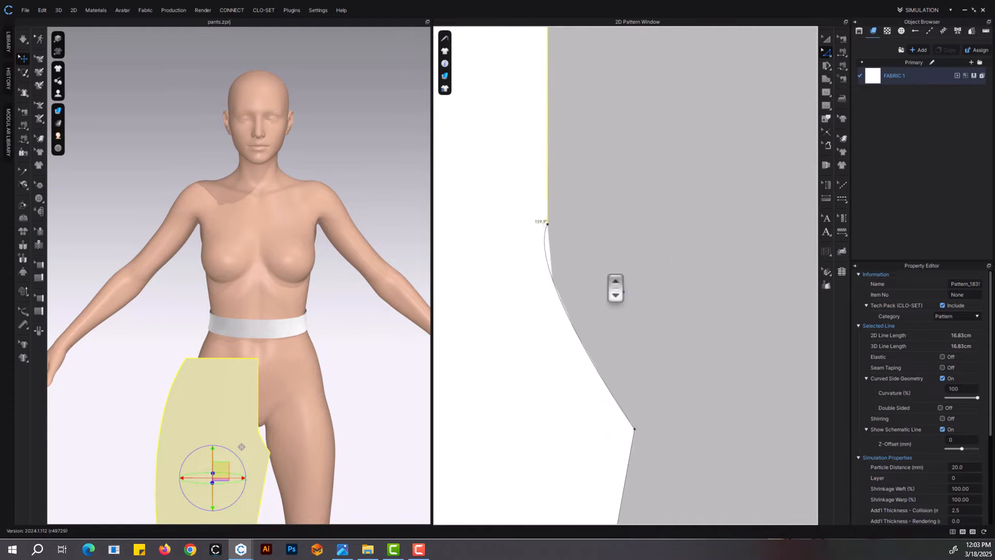
# Refine the crotch curve with its Bezier handles and curvature so it blends smoothly from the center-front edge to the crotch point
pyautogui.click(548, 305)
pyautogui.moveTo(548, 304); pyautogui.dragTo(569, 235, button='middle')
pyautogui.moveTo(519, 206); pyautogui.dragTo(542, 267)
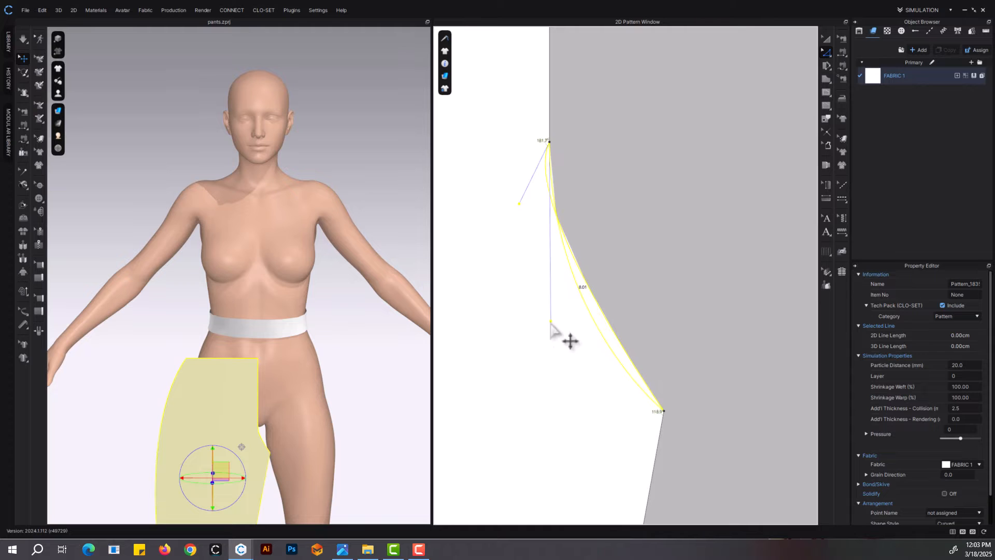
pyautogui.moveTo(551, 323); pyautogui.dragTo(551, 322)
pyautogui.moveTo(663, 412); pyautogui.dragTo(674, 320, button='middle')
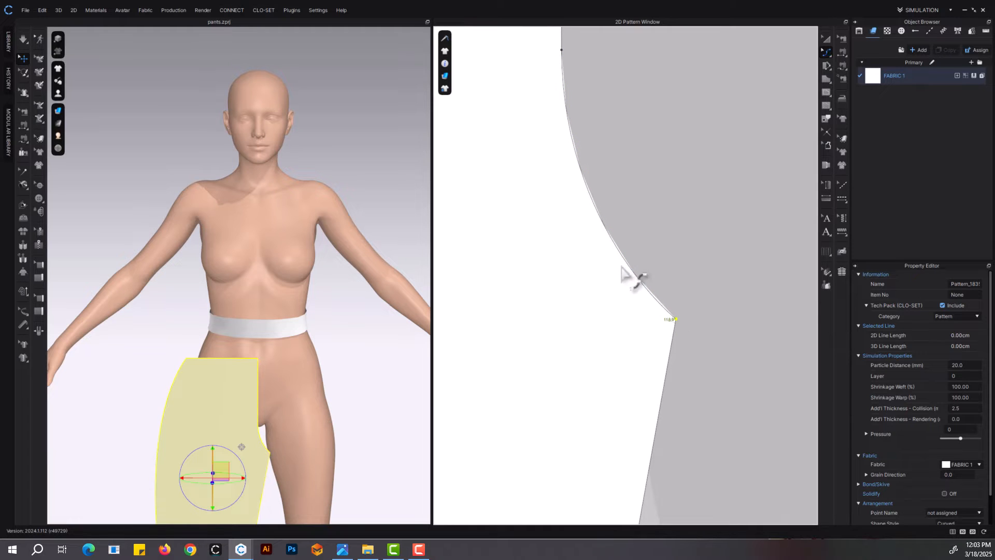
pyautogui.moveTo(632, 270); pyautogui.dragTo(622, 292)
pyautogui.scroll(-5, 633, 297)
pyautogui.scroll(-6, 655, 268)
pyautogui.moveTo(656, 268); pyautogui.dragTo(624, 282, button='middle')
pyautogui.scroll(4, 633, 229)
pyautogui.press('z')
# Create a symmetric copy of the leg panel and place it beside the original for the other leg
pyautogui.scroll(-5, 622, 274)
pyautogui.click(824, 42)
pyautogui.rightClick(585, 232)
pyautogui.click(626, 147)
pyautogui.click(666, 249)
# Copy both front leg panels and paste the pair beside the originals as back panels
pyautogui.keyDown('shift'); pyautogui.click(524, 262); pyautogui.keyUp('shift')
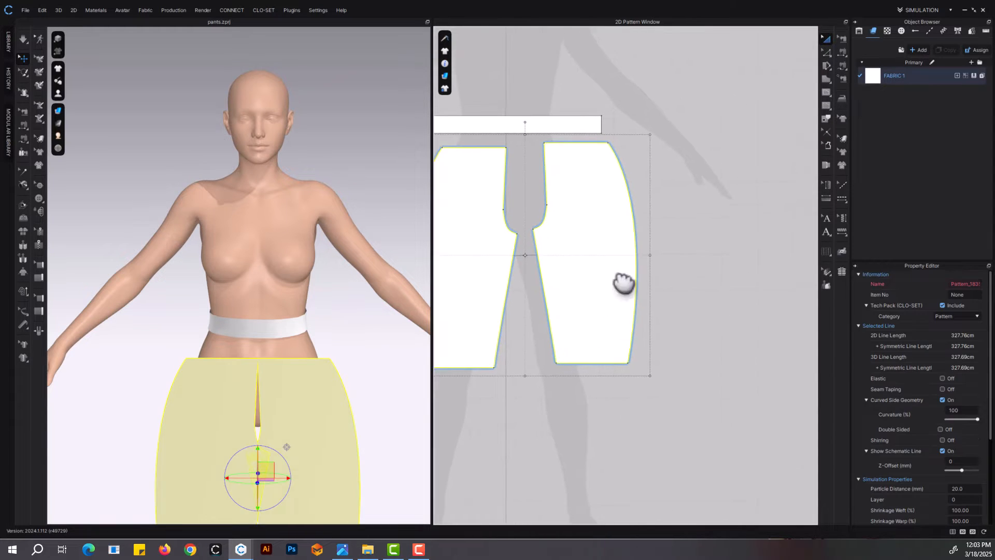
pyautogui.hotkey('ctrl', 'c')
pyautogui.hotkey('ctrl', 'v')
pyautogui.click(778, 253)
# Move the copied back panels behind the avatar in the 3D view and flip them horizontally
pyautogui.scroll(-6, 690, 292)
pyautogui.scroll(-5, 244, 417)
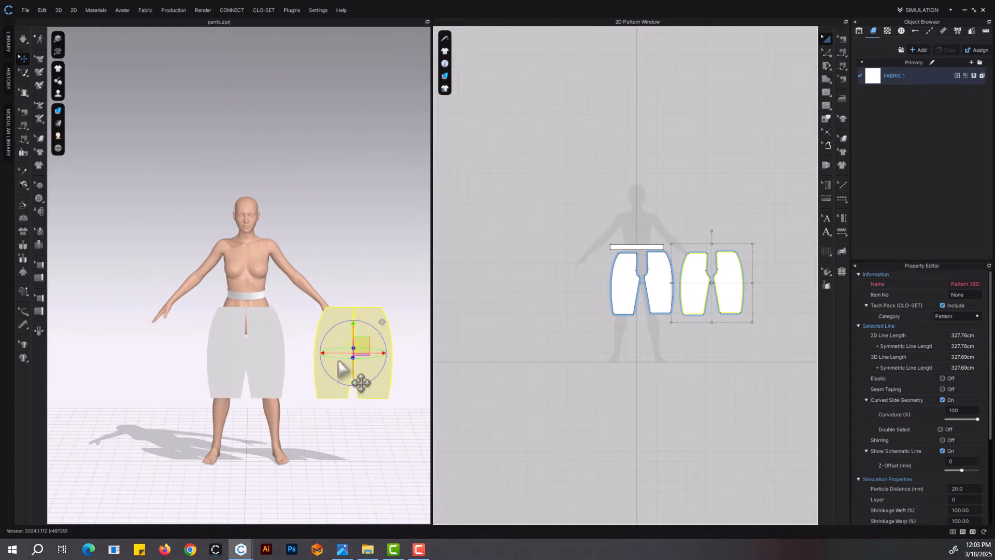
pyautogui.moveTo(326, 353); pyautogui.dragTo(218, 354)
pyautogui.moveTo(230, 354); pyautogui.dragTo(332, 392, button='right')
pyautogui.moveTo(338, 396); pyautogui.dragTo(281, 389)
pyautogui.rightClick(258, 401)
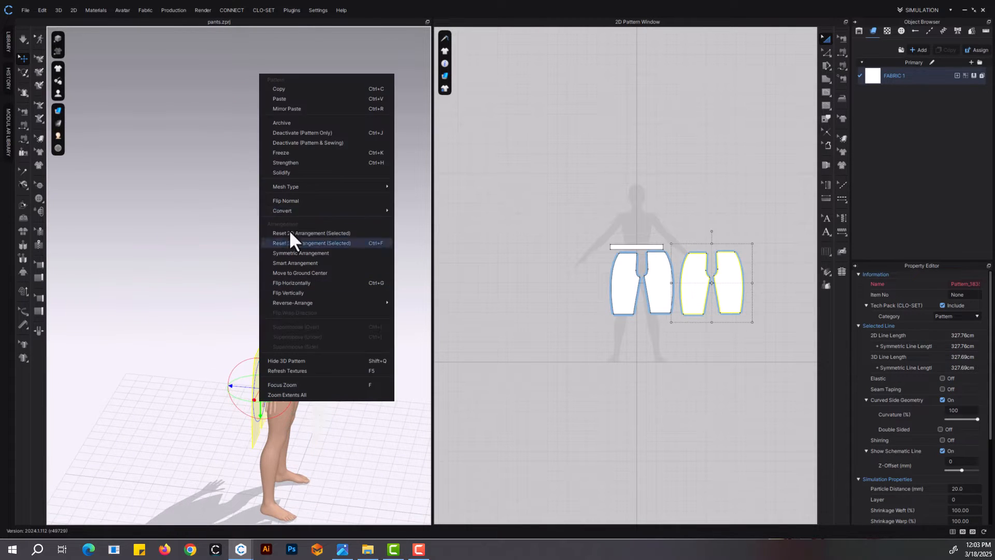
pyautogui.click(293, 283)
# Join the outer side edges of the front and back leg panels with Segment Sewing
pyautogui.click(843, 53)
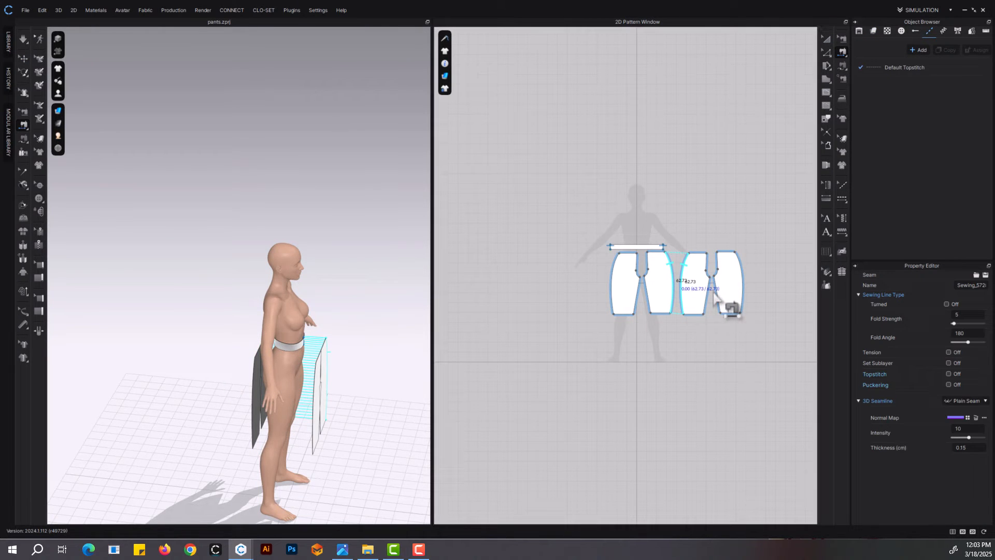
pyautogui.scroll(10, 715, 294)
pyautogui.scroll(-10, 689, 284)
# Remove the curve point from the back panels' crotch edge and extend their crotch points outward by about 3.5 cm
pyautogui.scroll(6, 715, 244)
pyautogui.press('z')
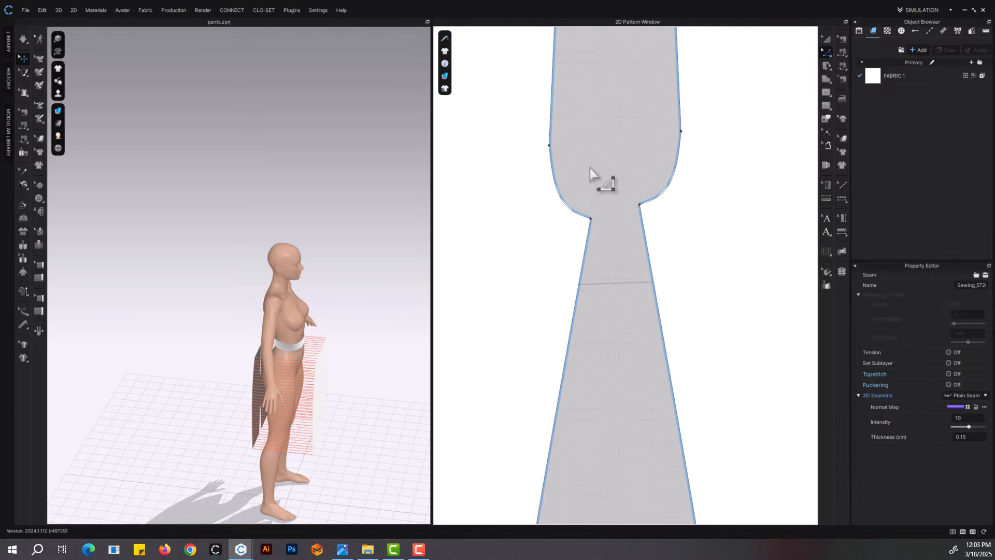
pyautogui.moveTo(549, 145); pyautogui.dragTo(593, 212)
pyautogui.scroll(-6, 591, 222)
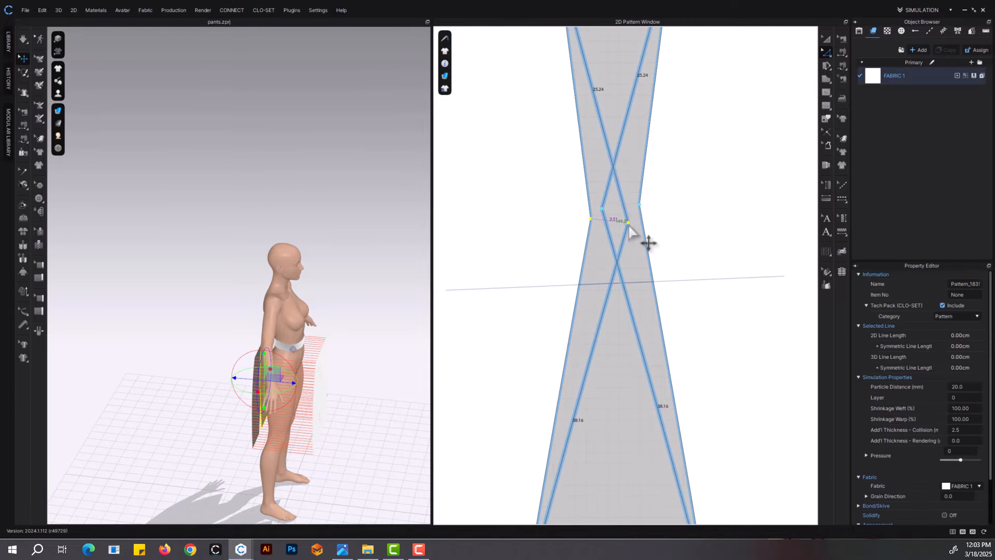
# Curve the back panels' crotch edges deeply inward with Edit Curvature and space the two panels apart
pyautogui.click(827, 53)
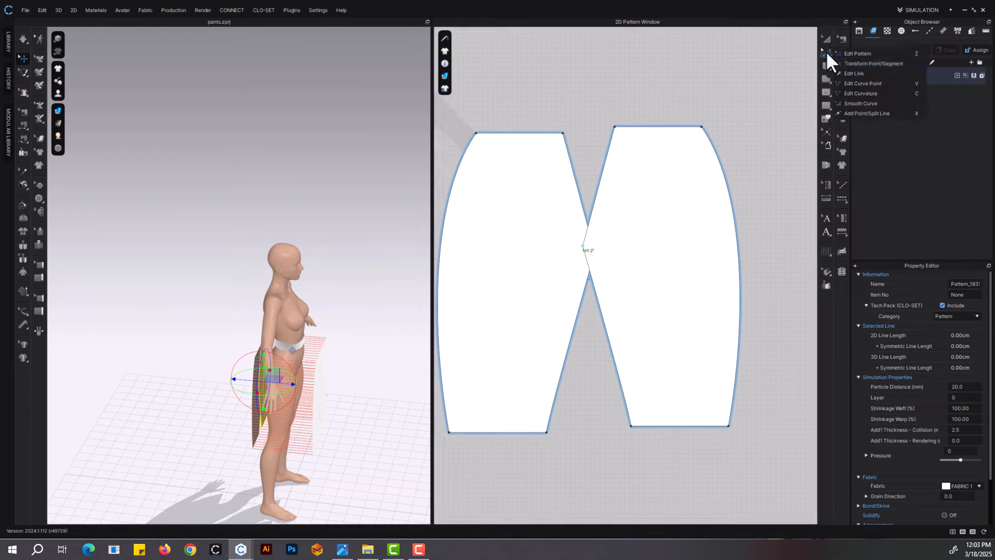
pyautogui.click(861, 94)
pyautogui.moveTo(587, 223); pyautogui.dragTo(569, 241)
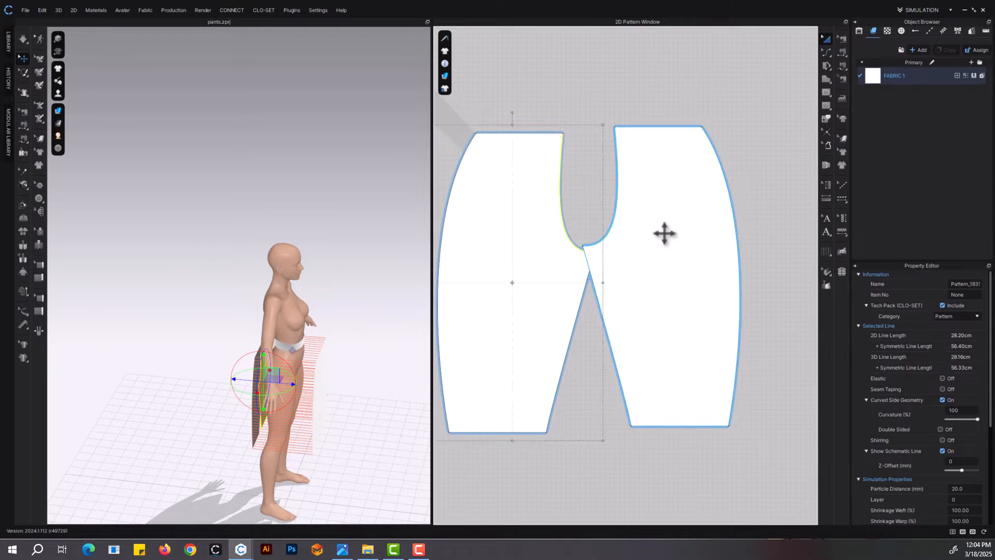
pyautogui.hotkey('ctrl', 'z')
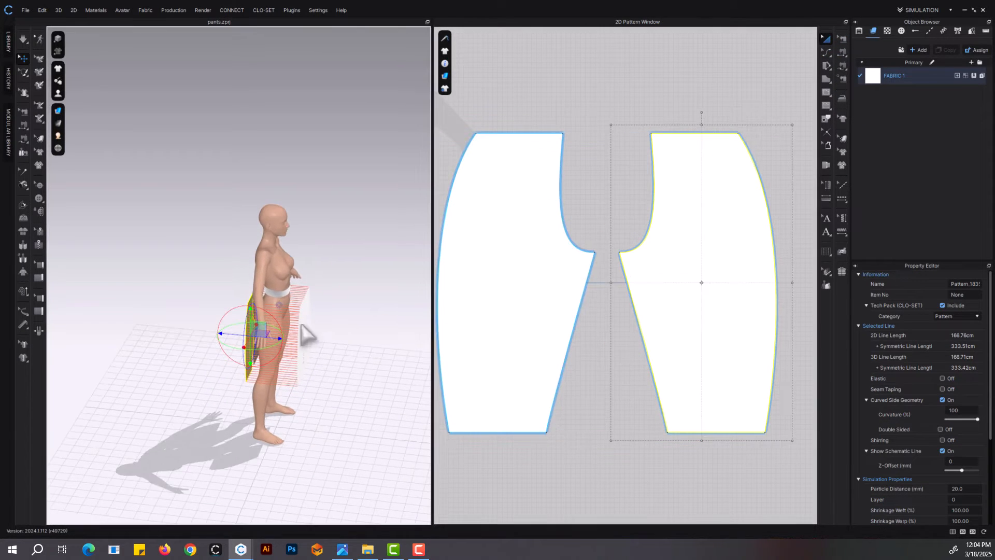
pyautogui.scroll(-5, 595, 282)
# Split the waistband's lower edge uniformly into 4 segments
pyautogui.scroll(3, 578, 255)
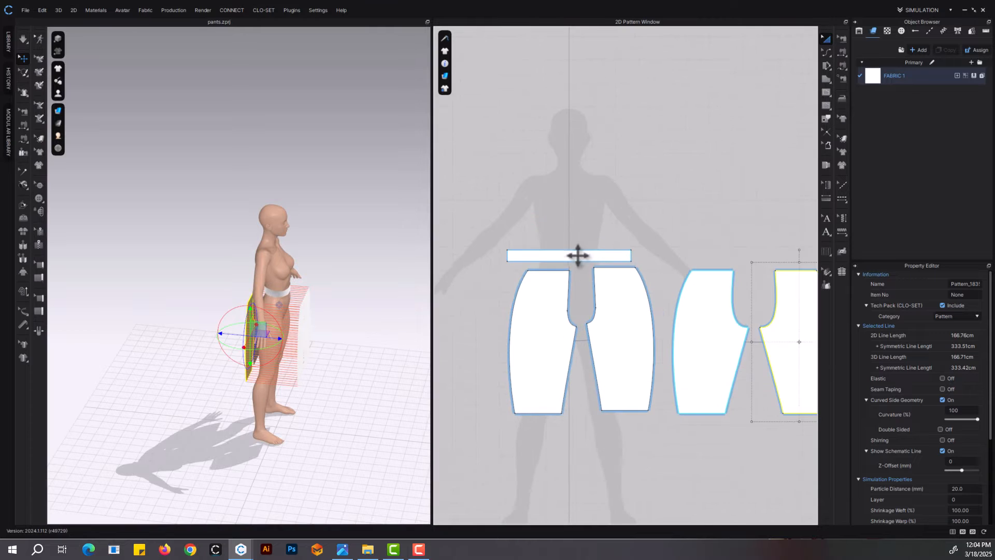
pyautogui.click(570, 262)
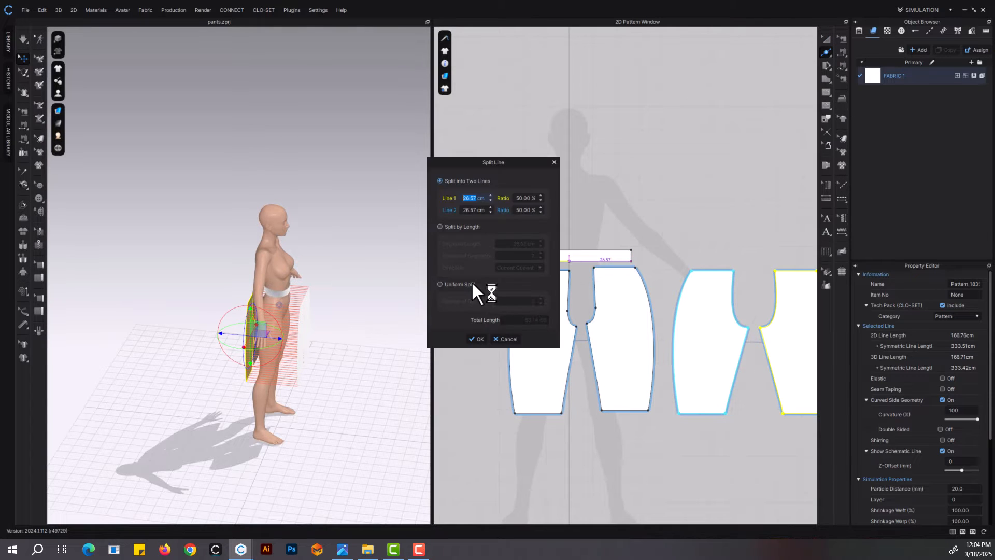
pyautogui.click(540, 299)
pyautogui.moveTo(521, 164); pyautogui.dragTo(422, 170)
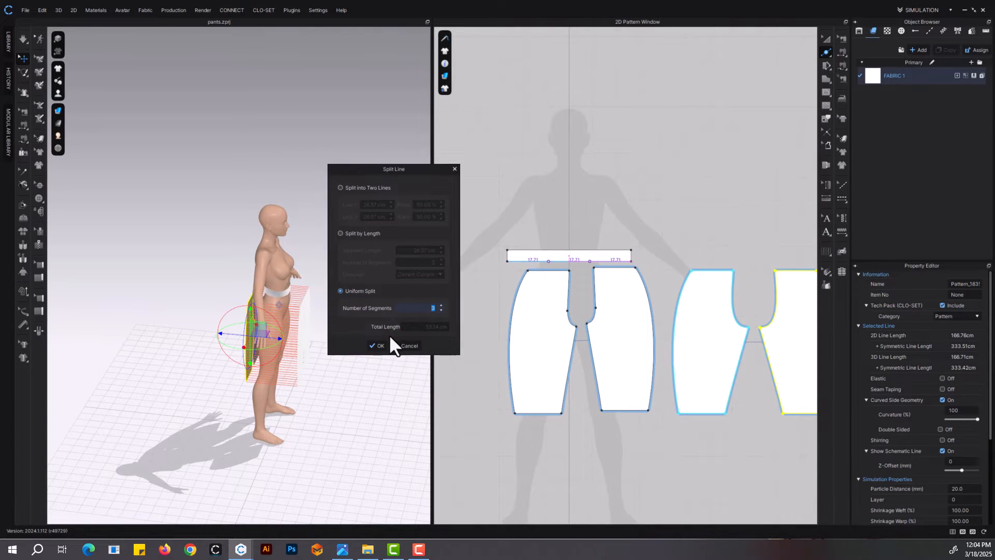
pyautogui.click(441, 305)
pyautogui.click(378, 345)
# Sew the front leg panels' waist edges to the two outer segments of the waistband's lower edge
pyautogui.click(843, 52)
pyautogui.scroll(4, 326, 333)
pyautogui.moveTo(326, 333)
pyautogui.mouseDown(button='right')
pyautogui.moveTo(269, 339)
pyautogui.moveTo(315, 329)
pyautogui.mouseUp(button='right')
pyautogui.click(622, 262)
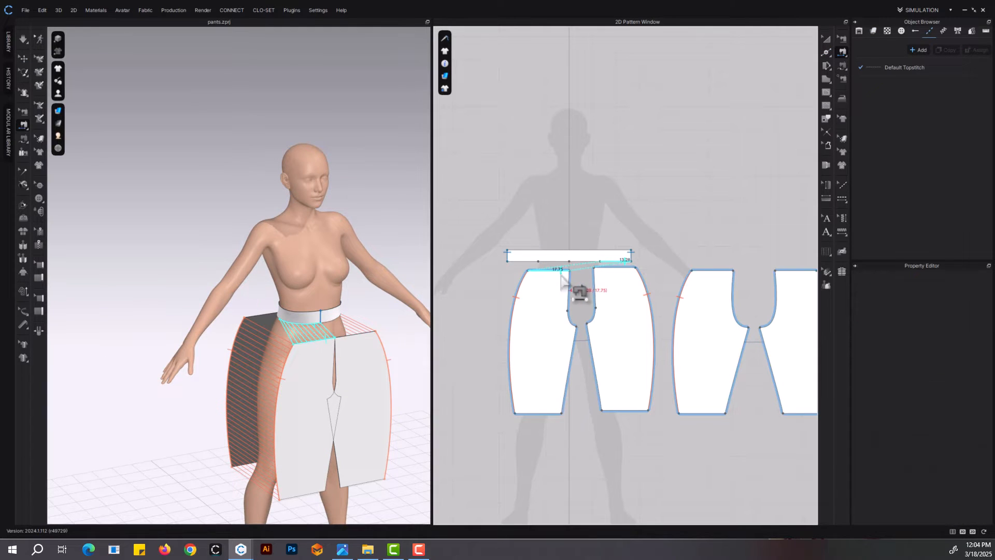
pyautogui.click(562, 270)
pyautogui.click(515, 261)
pyautogui.click(598, 267)
# Sew the back leg panels' waist edges to the two inner segments of the waistband's lower edge
pyautogui.moveTo(262, 366); pyautogui.dragTo(450, 360, button='right')
pyautogui.click(251, 298)
pyautogui.moveTo(555, 309); pyautogui.dragTo(471, 312, button='middle')
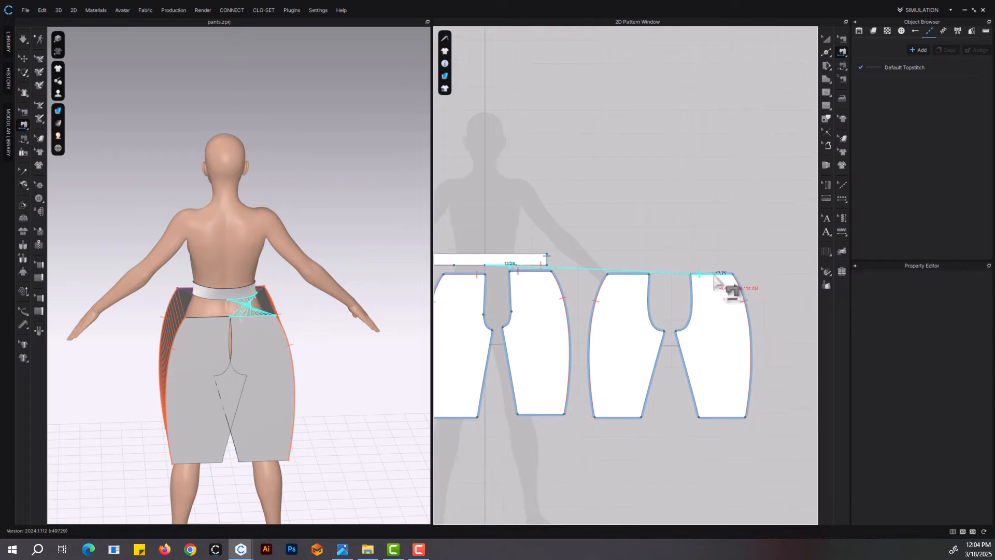
pyautogui.click(719, 274)
pyautogui.click(477, 266)
pyautogui.click(639, 274)
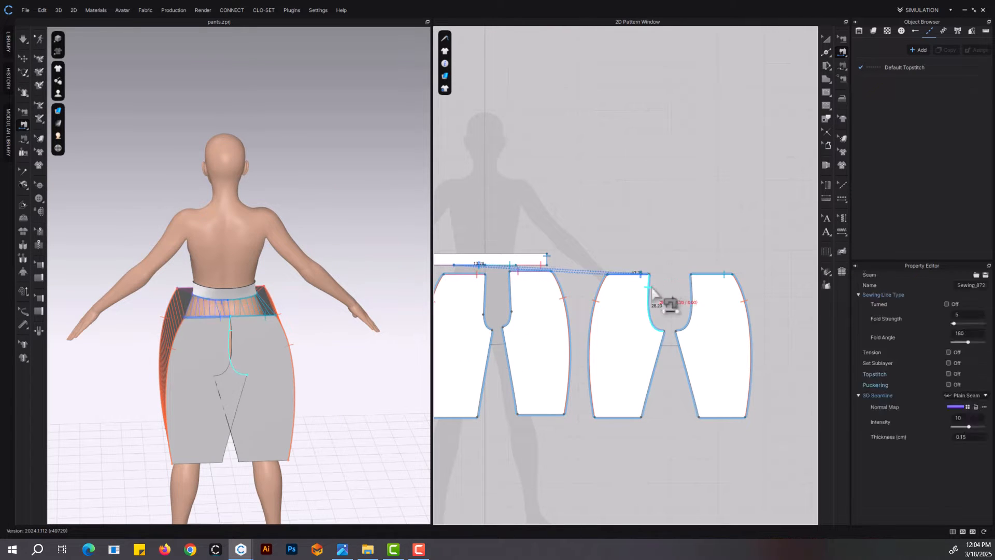
# Sew the two back crotch curves together and join the back inseams to the front inseams
pyautogui.click(649, 288)
pyautogui.click(692, 288)
pyautogui.click(660, 348)
pyautogui.click(515, 366)
# Check the sewing length differences and join the two front panels' crotch edges with Free Sewing
pyautogui.click(841, 80)
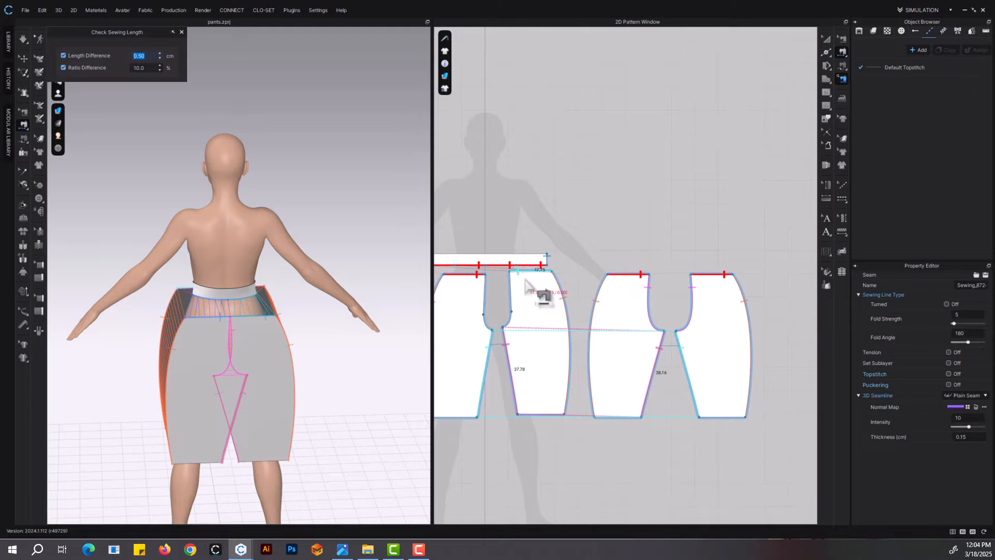
pyautogui.click(843, 66)
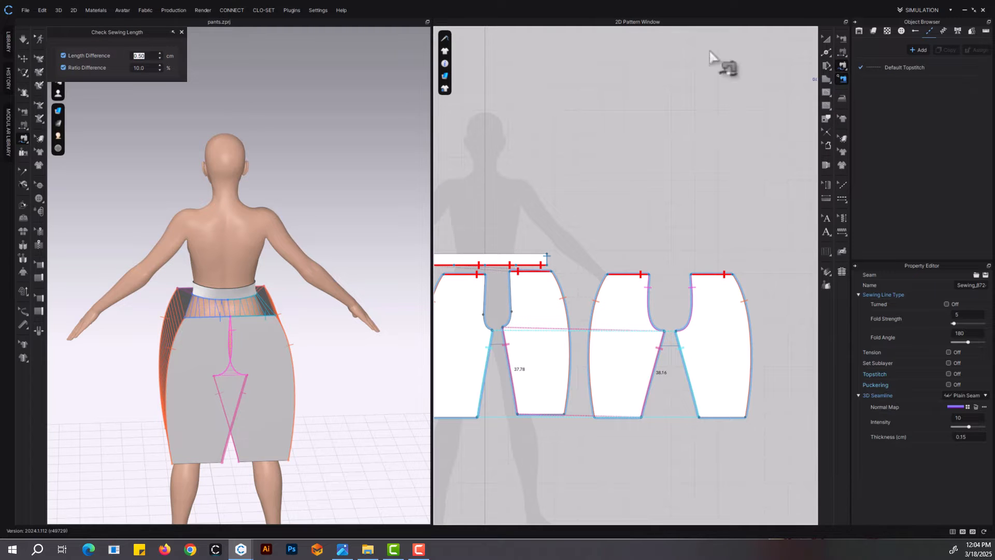
pyautogui.click(843, 65)
pyautogui.click(511, 275)
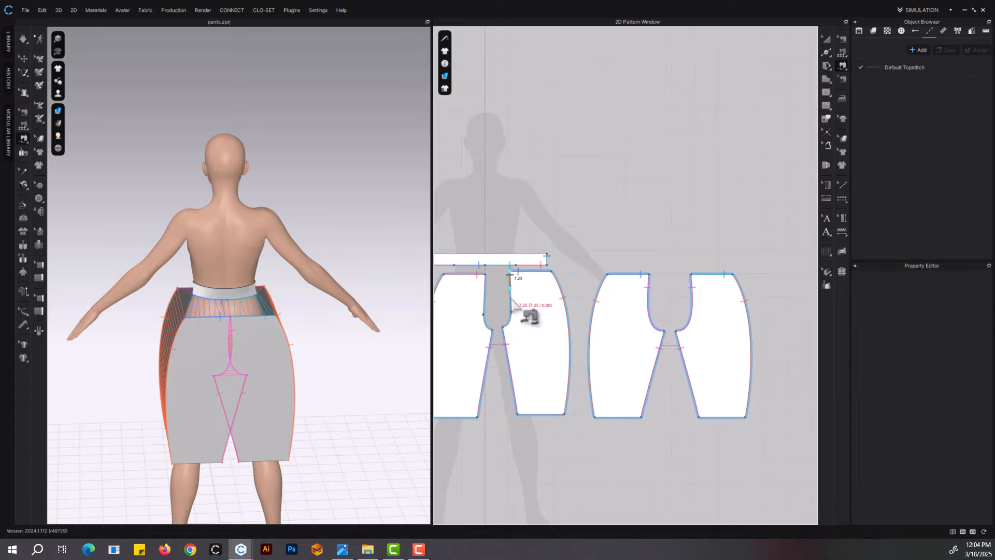
pyautogui.click(827, 40)
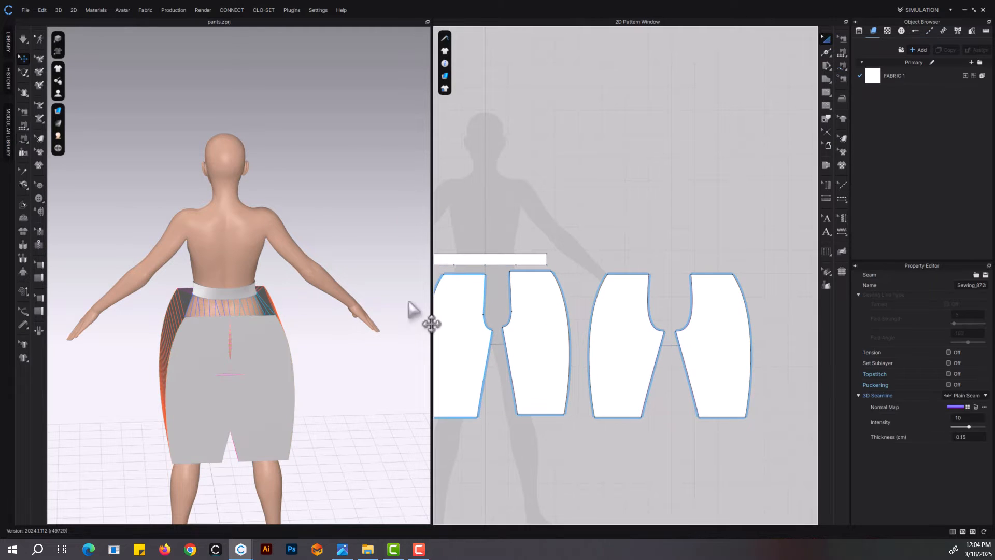
# Simulate the sewn leg panels and waistband so the pants drape onto the avatar
pyautogui.moveTo(313, 236); pyautogui.dragTo(436, 268, button='right')
pyautogui.click(517, 258)
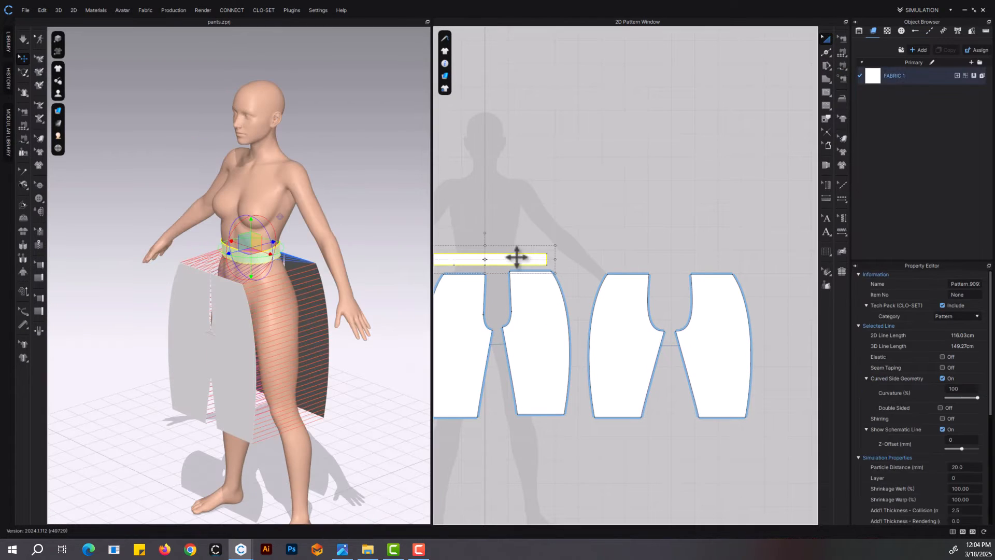
pyautogui.press('space')
pyautogui.moveTo(299, 316)
pyautogui.mouseDown(button='right')
pyautogui.moveTo(466, 315)
pyautogui.moveTo(303, 310)
pyautogui.mouseUp(button='right')
pyautogui.scroll(3, 282, 314)
pyautogui.press('space')
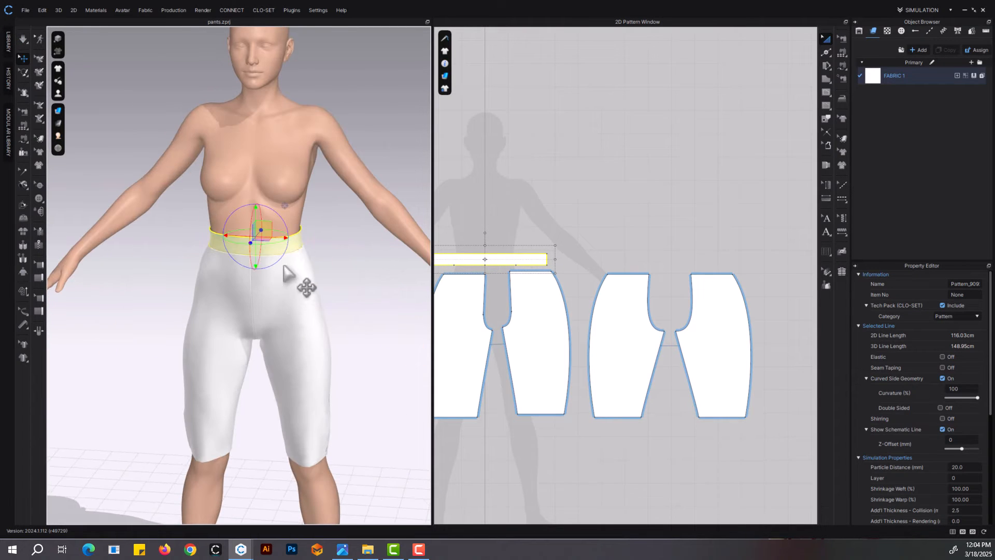
# Narrow the waistband by moving its upper edge downward in the 2D pattern and re-simulate the garment
pyautogui.scroll(5, 570, 236)
pyautogui.press('z')
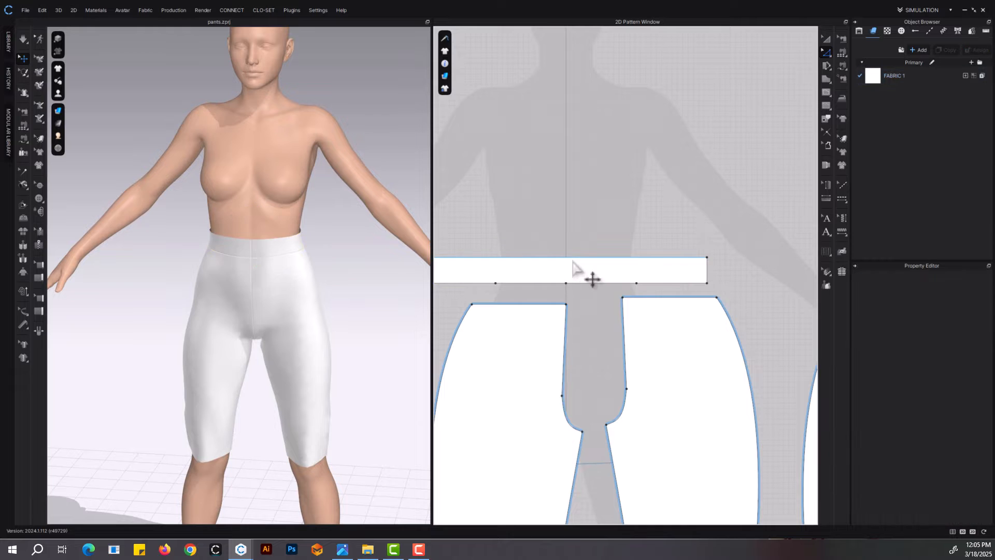
pyautogui.moveTo(573, 258); pyautogui.dragTo(592, 266)
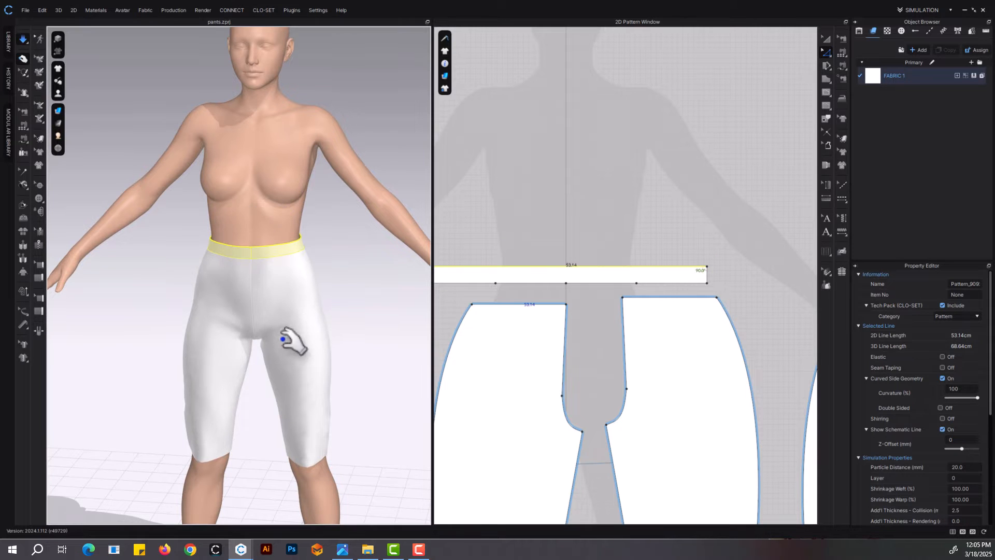
pyautogui.press('space')
pyautogui.scroll(-3, 581, 284)
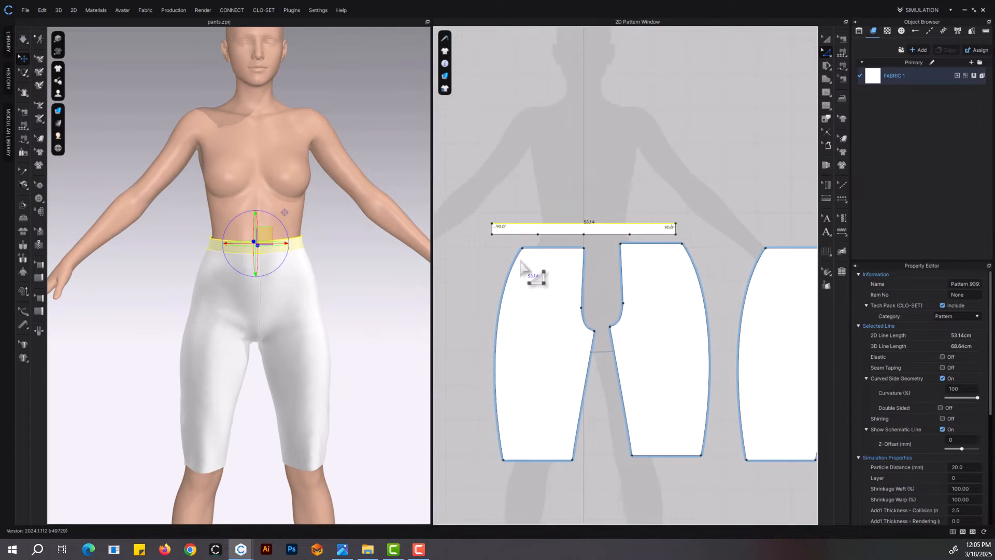
# Move the outer waist corners of the front and back leg panels outward for waist edges of 19.29 cm, and re-simulate
pyautogui.scroll(3, 521, 262)
pyautogui.click(527, 240)
pyautogui.scroll(-5, 529, 273)
pyautogui.scroll(2, 649, 276)
pyautogui.keyDown('shift'); pyautogui.click(665, 265); pyautogui.keyUp('shift')
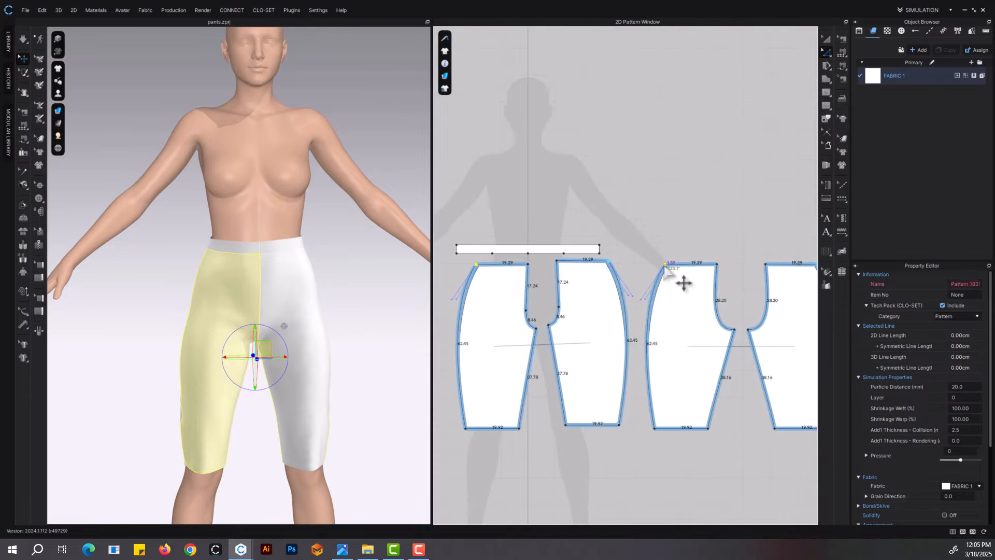
pyautogui.press('space')
pyautogui.scroll(3, 363, 295)
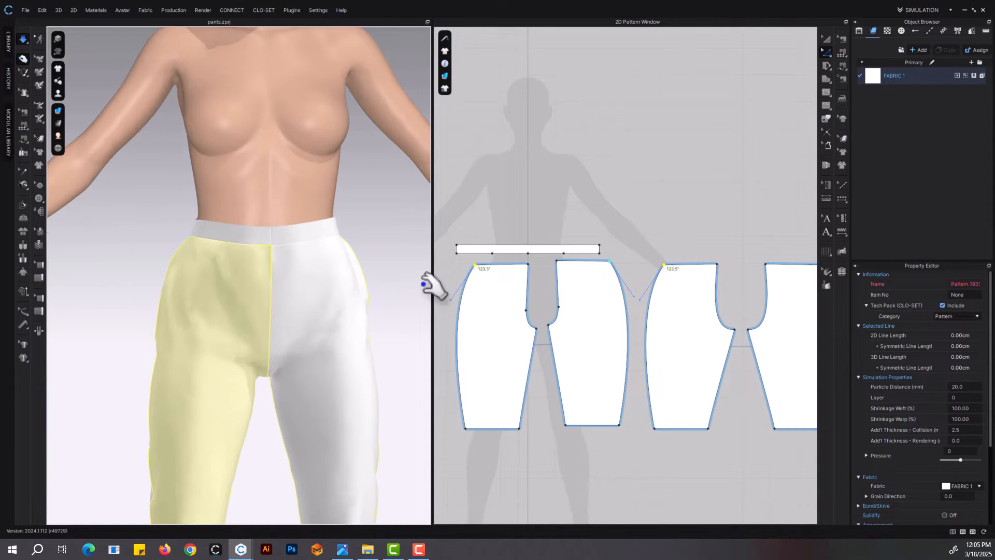
pyautogui.press('space')
# Flatten the upper hip curves on the outer side edges of the front and back leg panels slightly
pyautogui.scroll(3, 459, 311)
pyautogui.moveTo(450, 304); pyautogui.dragTo(460, 305)
pyautogui.moveTo(791, 314); pyautogui.dragTo(592, 305, button='middle')
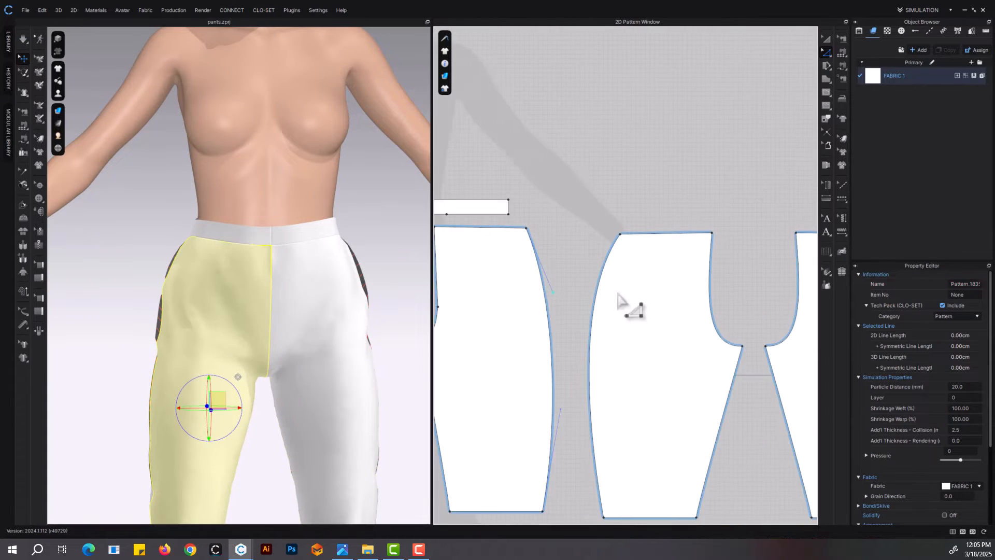
pyautogui.click(601, 284)
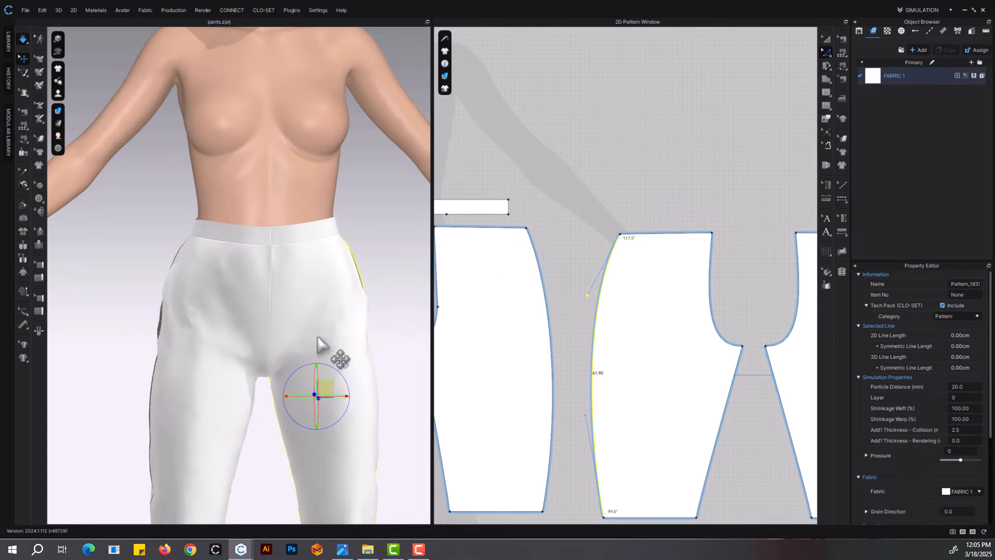
# Pull the front leg fabric and waistband on the running simulation to settle the hip seams
pyautogui.press('q')
pyautogui.click(214, 222)
pyautogui.click(255, 265)
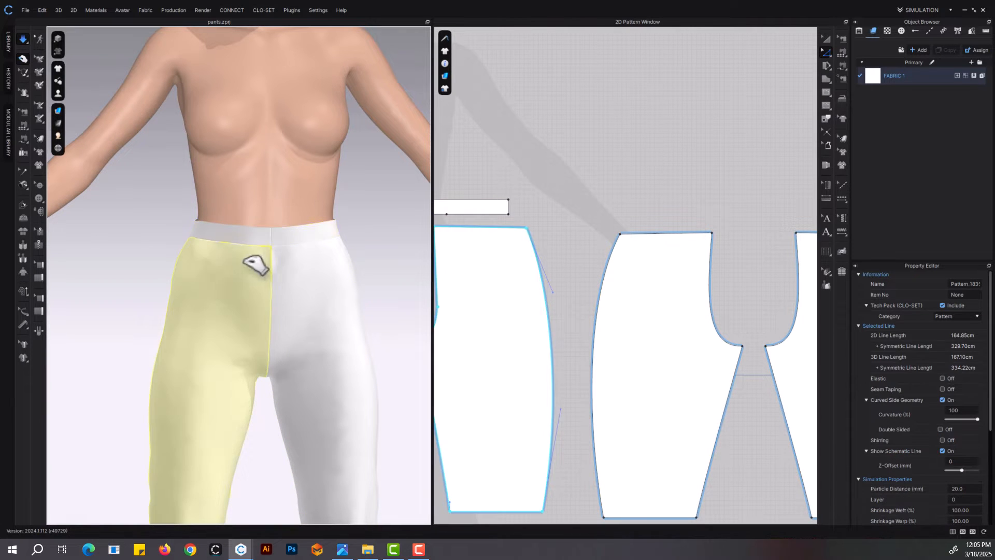
pyautogui.click(320, 231)
# Lower the crotch points of the front and back leg panels and re-simulate the pants
pyautogui.moveTo(349, 371); pyautogui.dragTo(338, 282, button='middle')
pyautogui.scroll(-5, 588, 306)
pyautogui.scroll(3, 497, 340)
pyautogui.click(548, 286)
pyautogui.press('space')
pyautogui.moveTo(661, 320); pyautogui.dragTo(543, 335, button='middle')
pyautogui.moveTo(724, 287); pyautogui.dragTo(656, 331)
pyautogui.press('space')
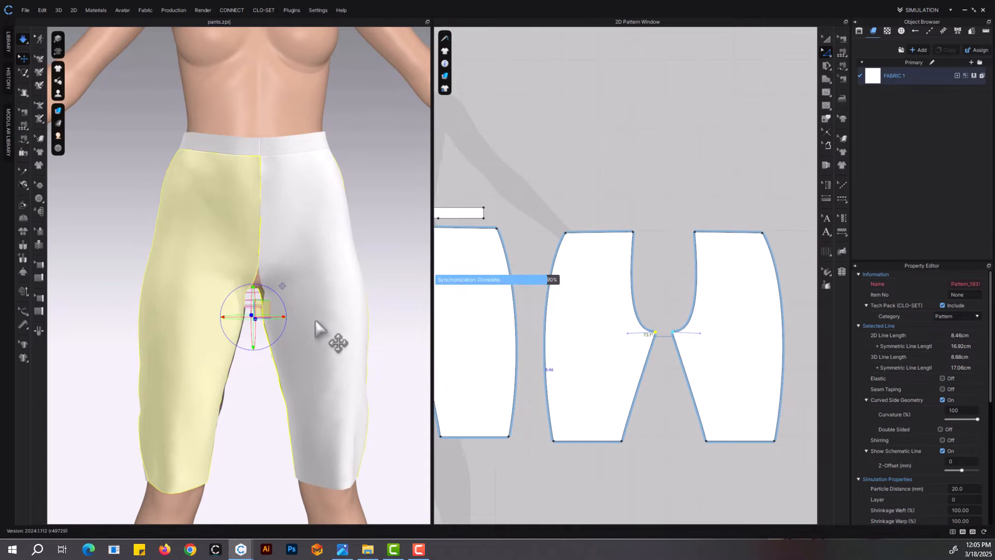
# Widen the leg hems by moving the outer hem corners of the front and back panels outward
pyautogui.scroll(-3, 327, 334)
pyautogui.moveTo(329, 337)
pyautogui.mouseDown(button='right')
pyautogui.moveTo(422, 322)
pyautogui.moveTo(313, 327)
pyautogui.moveTo(323, 326)
pyautogui.mouseUp(button='right')
pyautogui.moveTo(595, 362); pyautogui.dragTo(630, 286, button='middle')
pyautogui.click(590, 364)
pyautogui.scroll(-5, 594, 372)
pyautogui.moveTo(596, 376); pyautogui.dragTo(668, 363, button='middle')
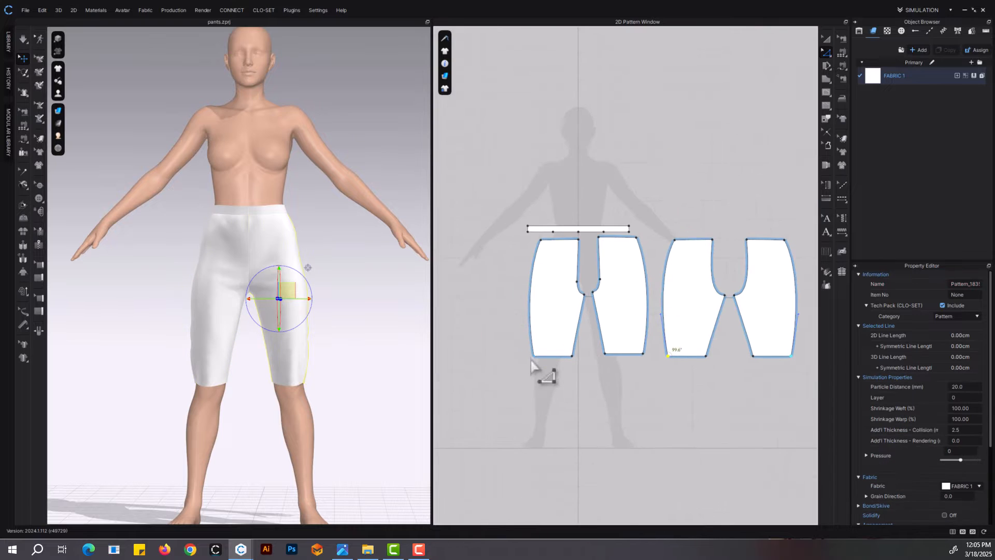
pyautogui.keyDown('shift'); pyautogui.click(534, 356); pyautogui.keyUp('shift')
pyautogui.moveTo(534, 356); pyautogui.dragTo(527, 357)
# Simulate the widened legs and pull the outer hem fabric into place
pyautogui.press('space')
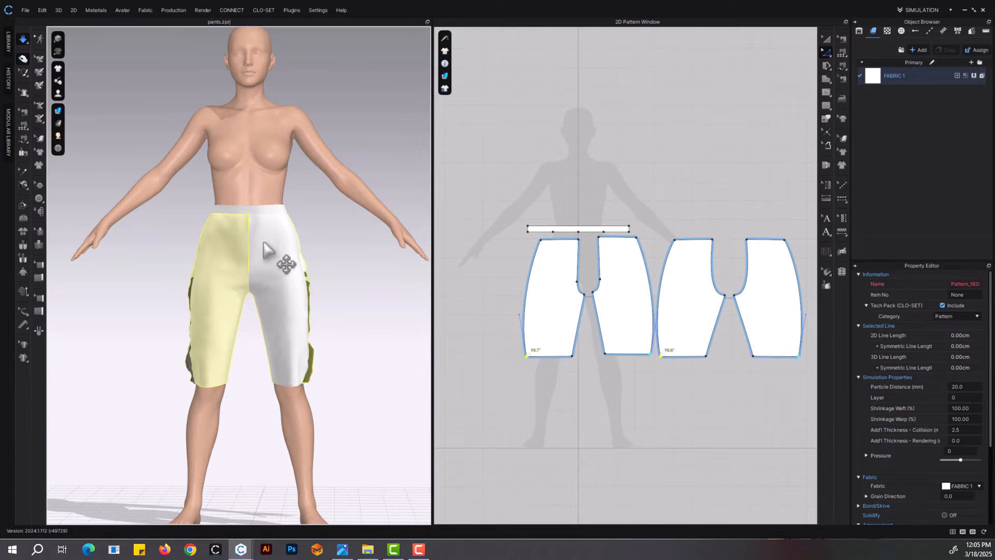
pyautogui.click(309, 386)
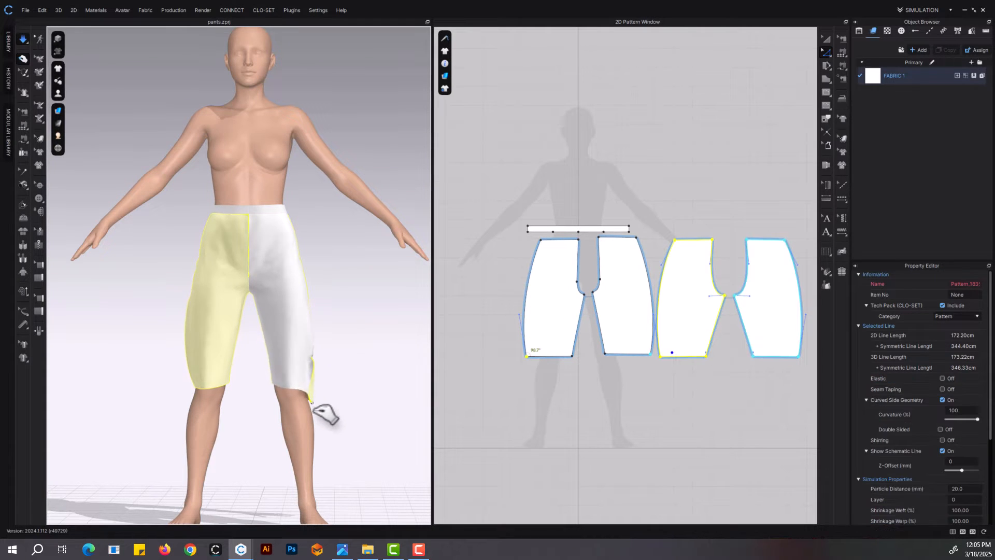
pyautogui.press('space')
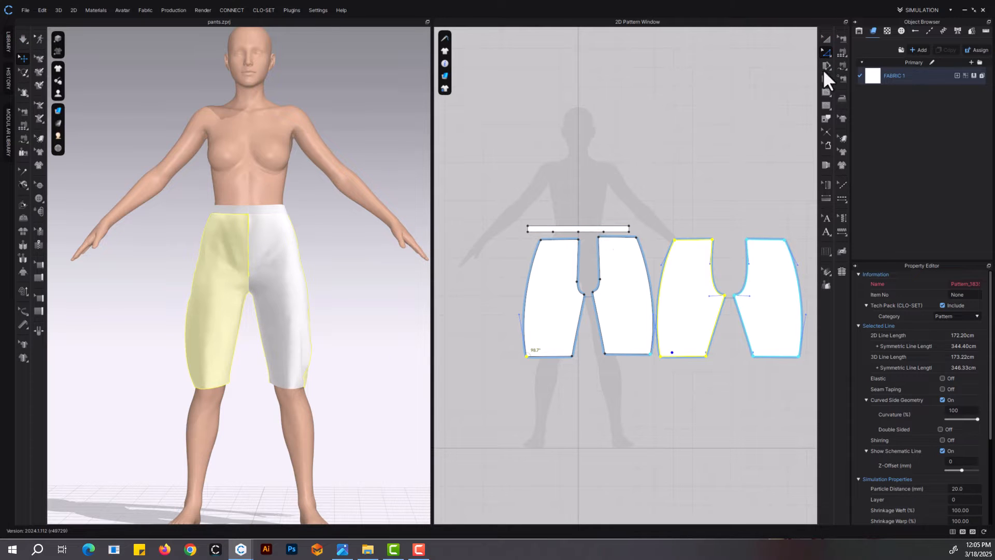
# Freeze the waistband and settle the leg fabric while checking the pants from the side and front
pyautogui.click(826, 38)
pyautogui.click(601, 228)
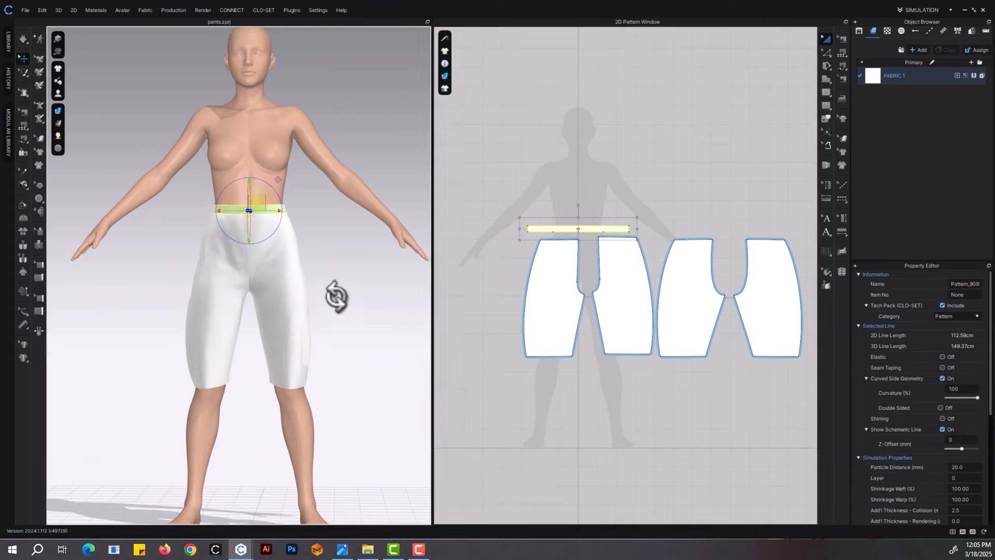
pyautogui.moveTo(338, 296); pyautogui.dragTo(293, 381, button='right')
pyautogui.click(328, 382)
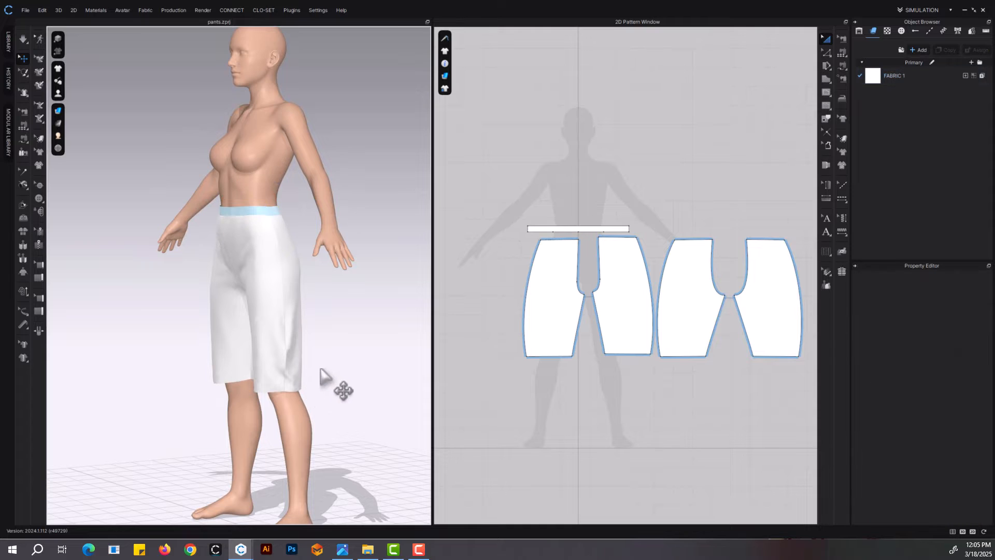
pyautogui.click(303, 379)
pyautogui.moveTo(333, 349); pyautogui.dragTo(391, 345, button='right')
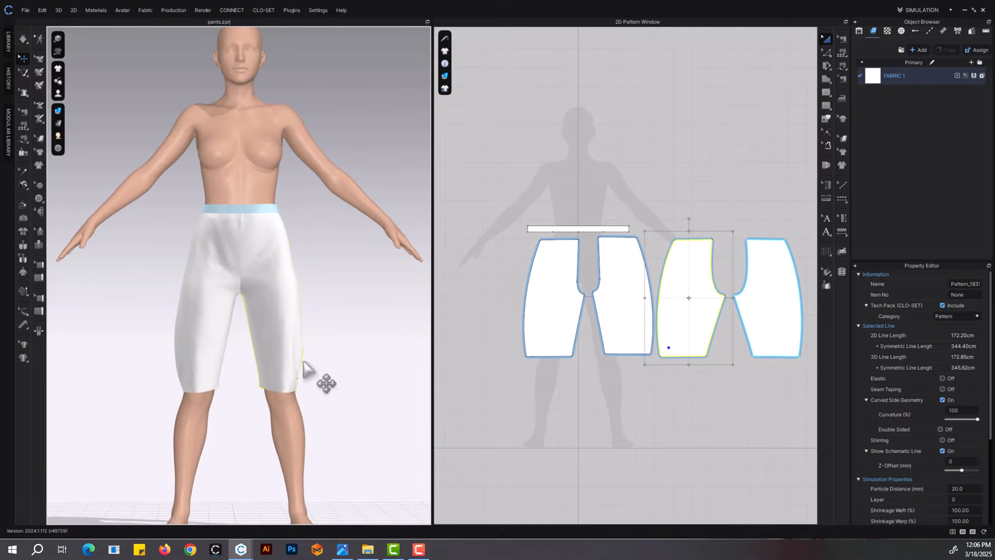
pyautogui.scroll(2, 324, 382)
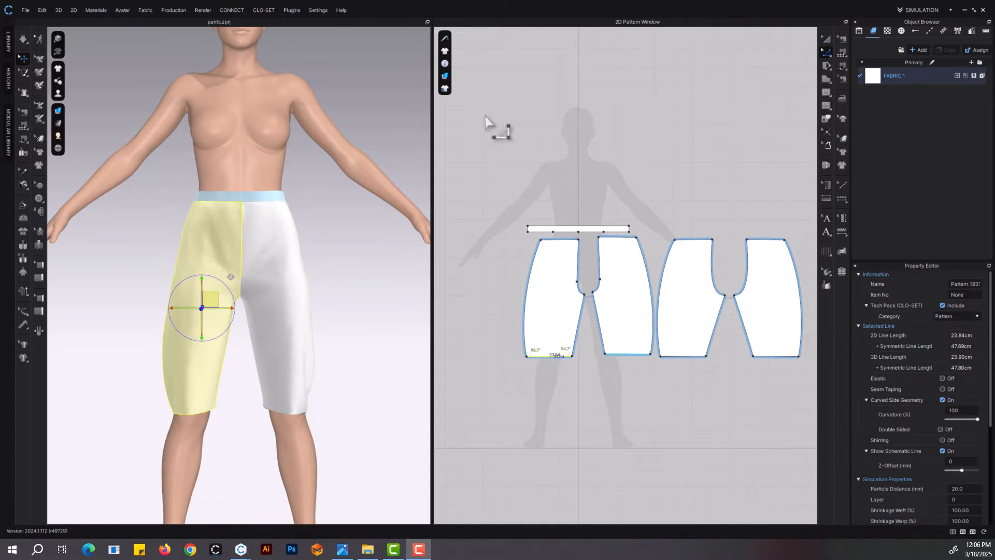
# Assign the Cotton_Terry_Cloth physical preset to FABRIC 1 and pull the leg fabric in simulation to settle it
pyautogui.click(895, 79)
pyautogui.scroll(-10, 970, 373)
pyautogui.click(932, 500)
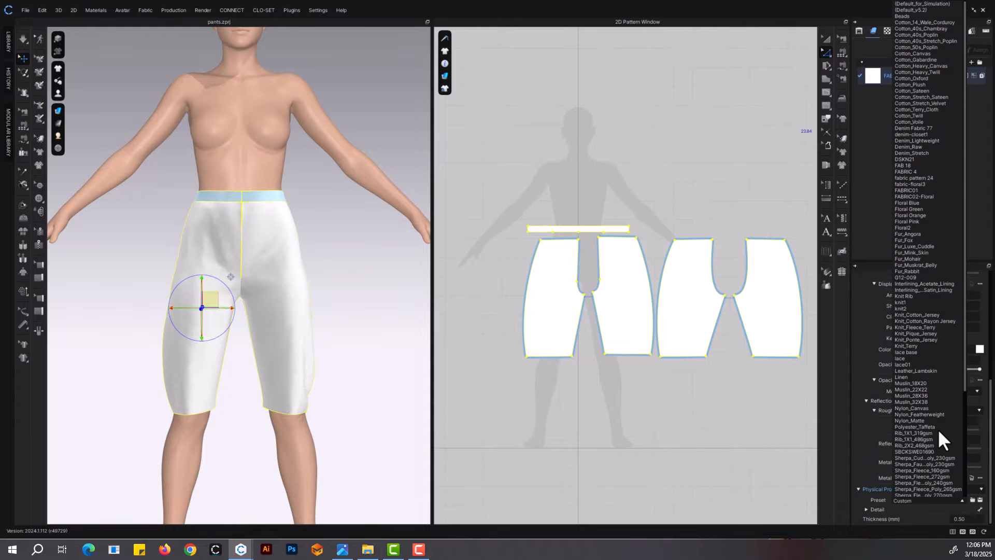
pyautogui.click(947, 108)
pyautogui.click(459, 194)
pyautogui.click(183, 347)
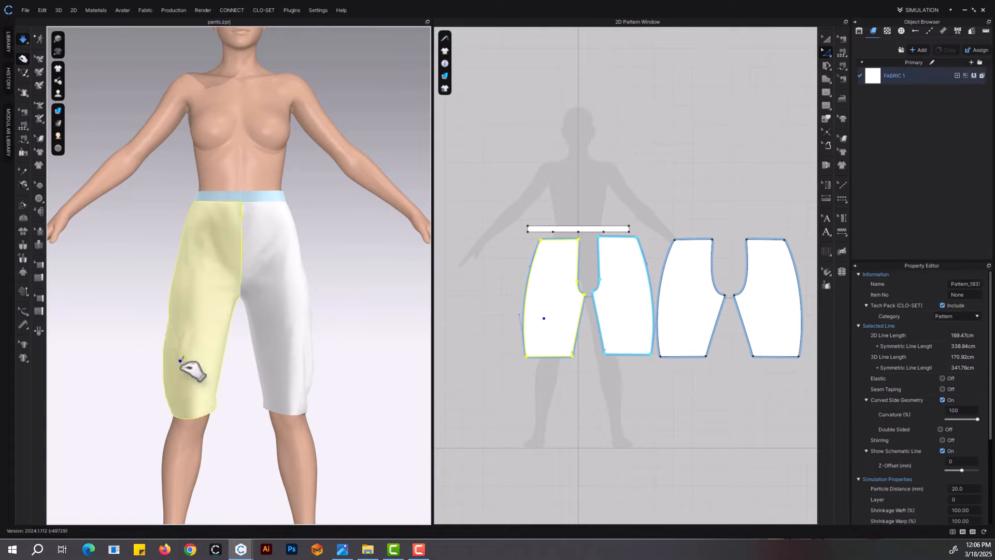
# Draw a rectangular lower-leg pattern about 13.4 by 37 cm below the first front leg panel
pyautogui.moveTo(602, 391); pyautogui.dragTo(563, 292, button='middle')
pyautogui.click(823, 82)
pyautogui.click(843, 91)
pyautogui.scroll(3, 563, 276)
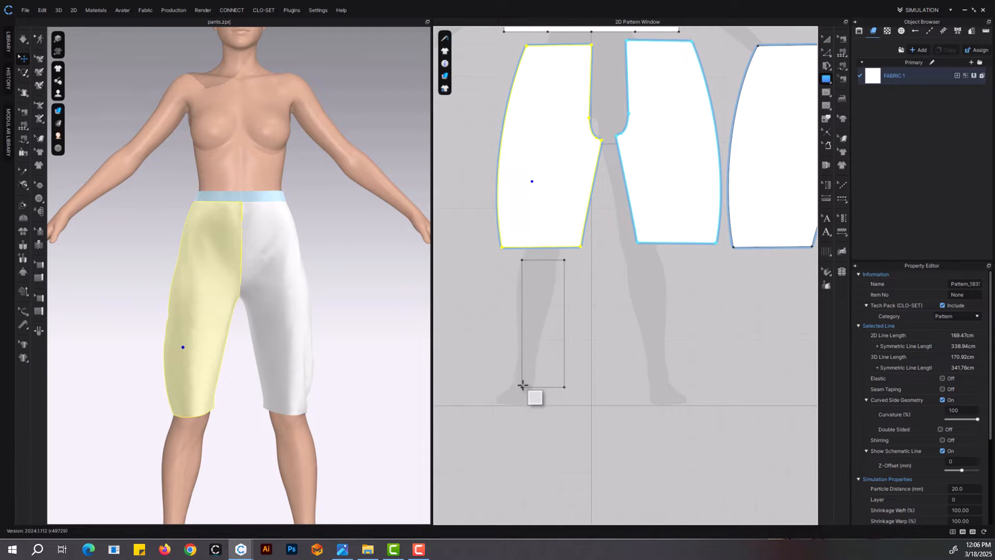
pyautogui.moveTo(520, 382); pyautogui.dragTo(520, 382)
pyautogui.scroll(-3, 575, 387)
pyautogui.moveTo(574, 387); pyautogui.dragTo(530, 359, button='middle')
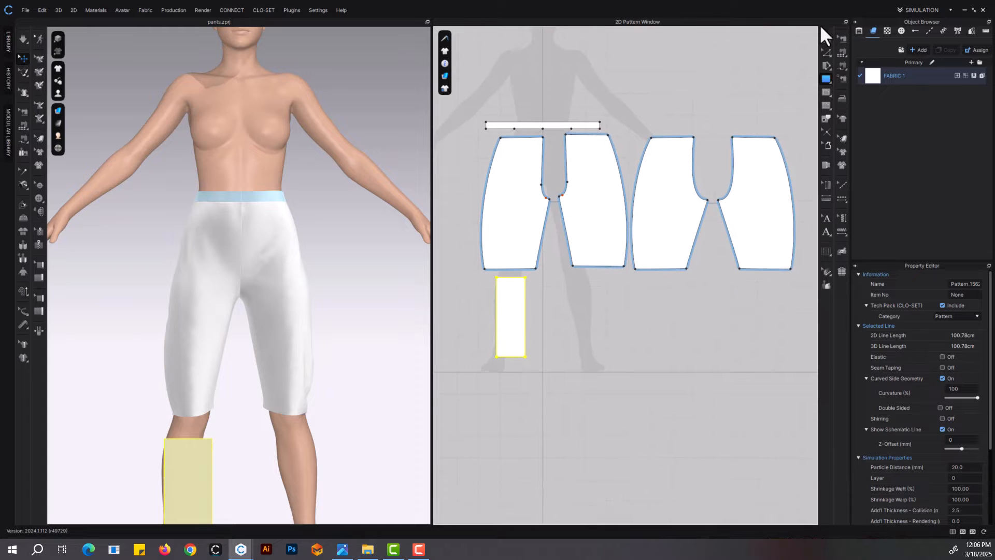
# Taper the lower-leg rectangle by moving its inner bottom corner slightly inward
pyautogui.click(825, 38)
pyautogui.scroll(3, 516, 331)
pyautogui.press('z')
pyautogui.moveTo(534, 375); pyautogui.dragTo(526, 375)
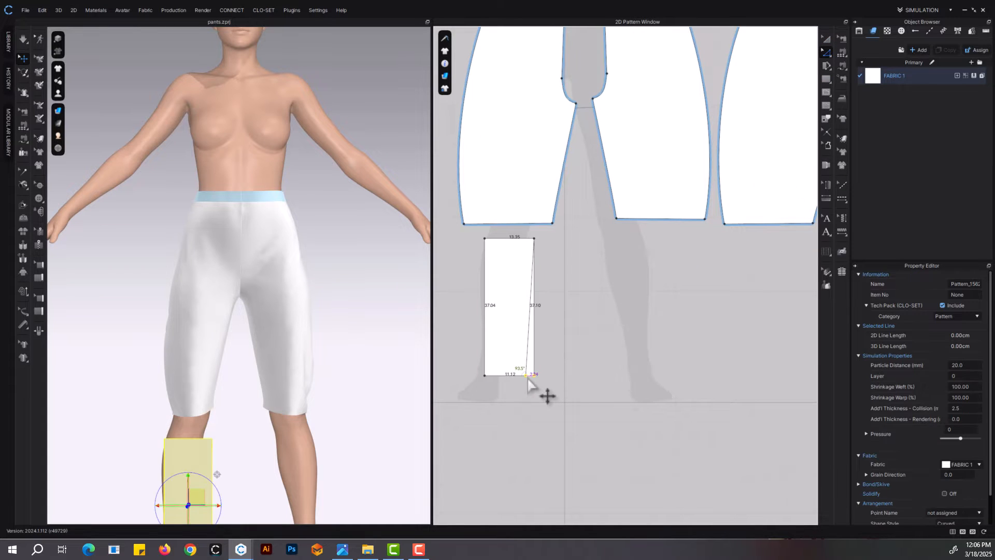
# Create a symmetric copy of the tapered lower-leg panel below the other front leg panel
pyautogui.rightClick(505, 305)
pyautogui.click(550, 171)
pyautogui.click(666, 325)
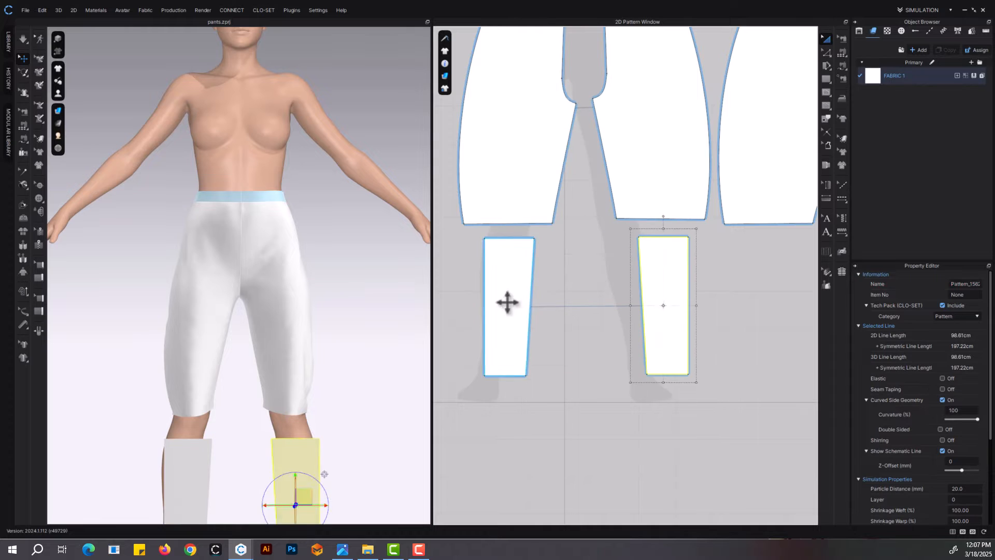
# Copy the pair of lower-leg panels and place the duplicates below the back leg panels
pyautogui.keyDown('shift'); pyautogui.click(508, 302); pyautogui.keyUp('shift')
pyautogui.moveTo(768, 337); pyautogui.dragTo(676, 331, button='middle')
pyautogui.hotkey('ctrl', 'c')
pyautogui.hotkey('ctrl', 'v')
pyautogui.moveTo(787, 319); pyautogui.dragTo(698, 301, button='middle')
pyautogui.click(698, 301)
pyautogui.scroll(-3, 244, 384)
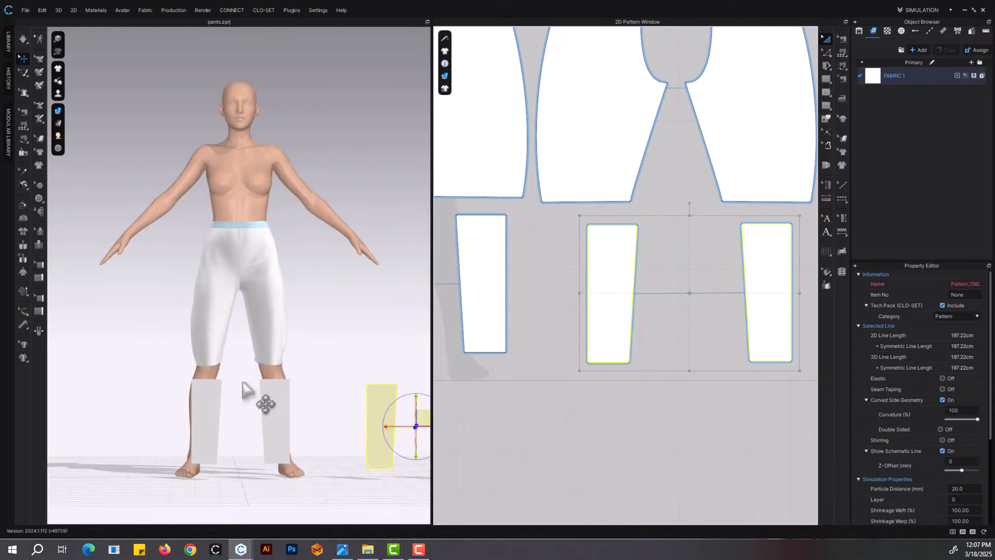
# Move the duplicated lower-leg panels behind the avatar's shins in 3D and flip them horizontally
pyautogui.scroll(-3, 247, 389)
pyautogui.moveTo(333, 390); pyautogui.dragTo(370, 409, button='right')
pyautogui.moveTo(302, 352); pyautogui.dragTo(215, 378)
pyautogui.scroll(3, 254, 391)
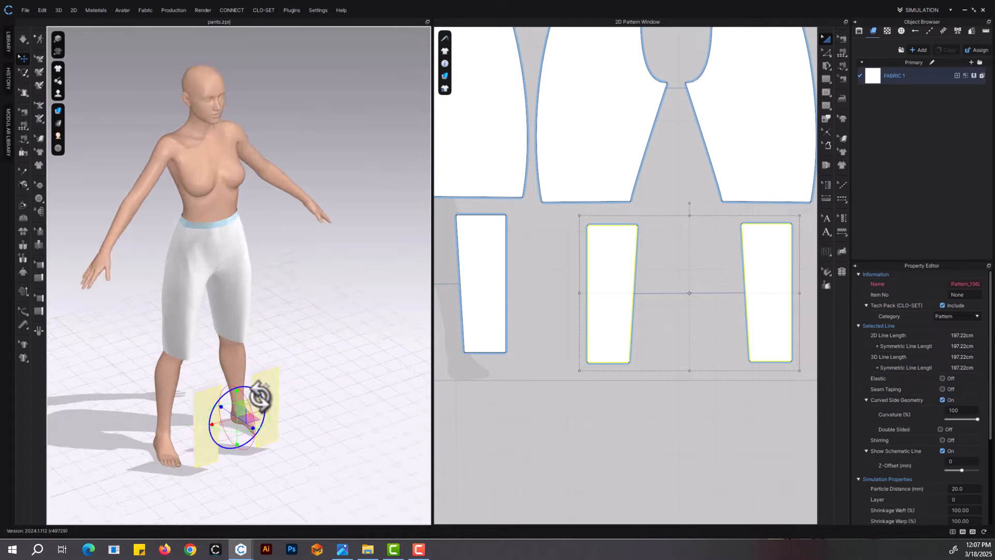
pyautogui.moveTo(260, 396); pyautogui.dragTo(309, 386, button='right')
pyautogui.moveTo(342, 449); pyautogui.dragTo(260, 444)
pyautogui.moveTo(262, 443); pyautogui.dragTo(342, 391, button='right')
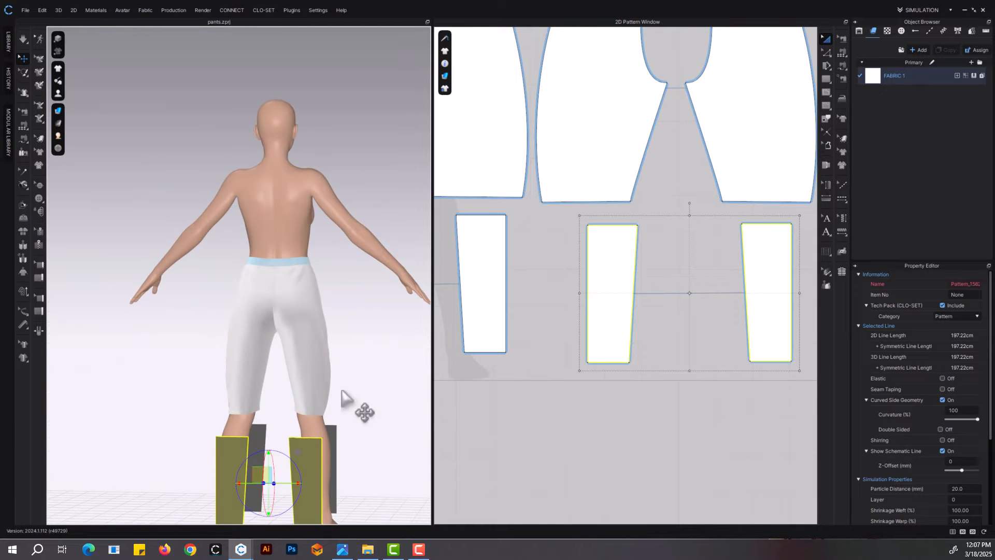
pyautogui.scroll(3, 342, 396)
pyautogui.rightClick(288, 306)
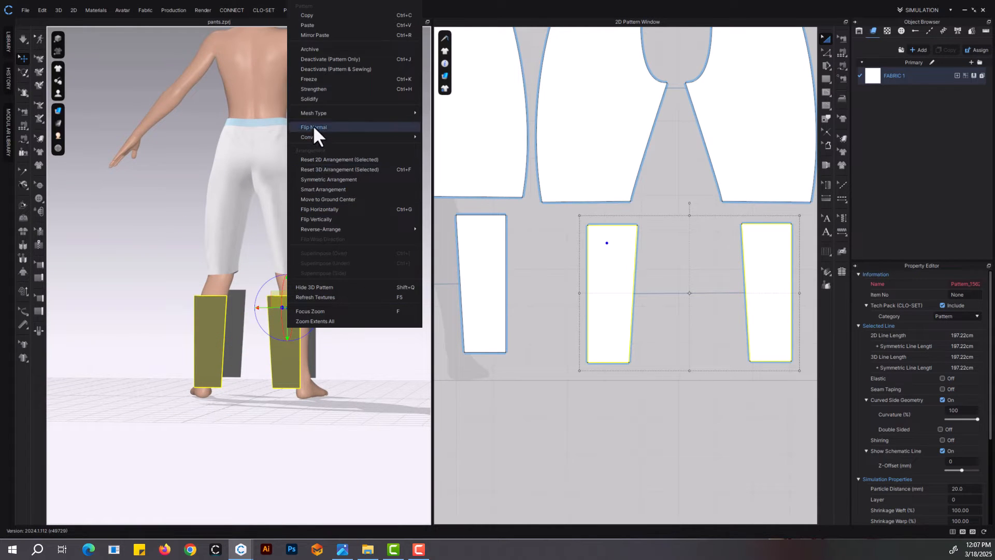
pyautogui.click(329, 207)
# Wrap the front and back lower-leg panels around the avatar's shins using the arrangement points
pyautogui.moveTo(327, 298); pyautogui.dragTo(280, 334, button='right')
pyautogui.scroll(2, 350, 338)
pyautogui.moveTo(365, 344); pyautogui.dragTo(298, 336, button='right')
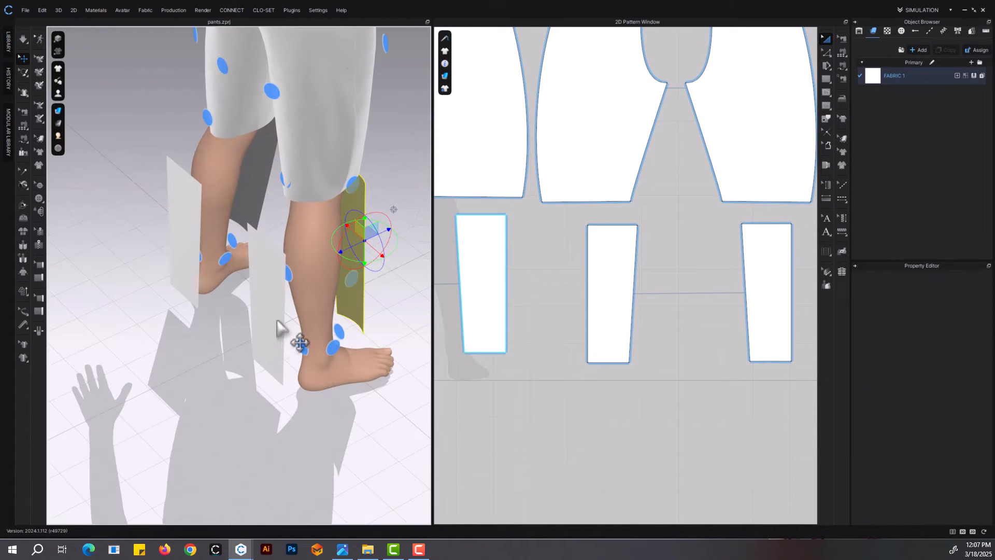
pyautogui.moveTo(273, 320); pyautogui.dragTo(182, 344)
pyautogui.click(283, 274)
pyautogui.moveTo(315, 331); pyautogui.dragTo(263, 333, button='right')
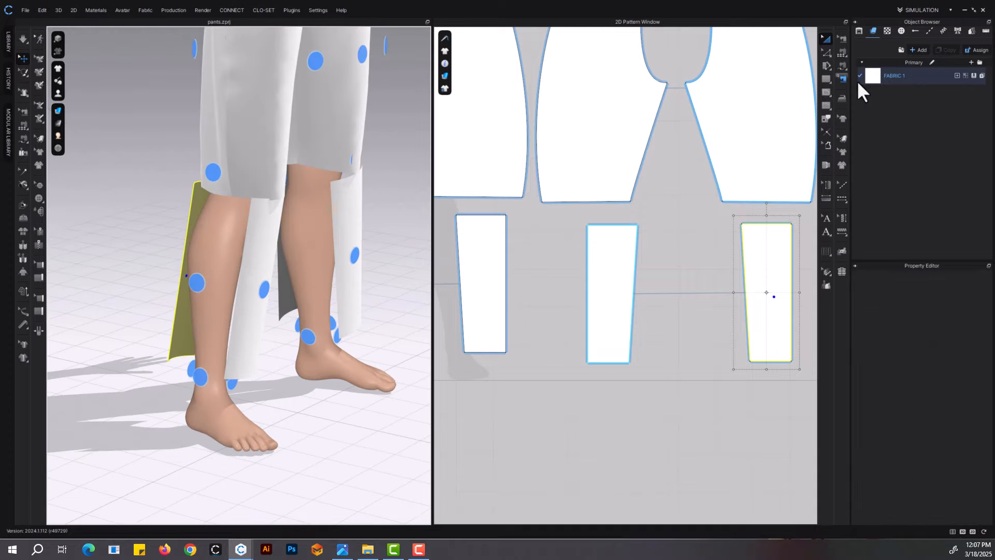
# Sew the front leg hem to the front lower-leg panel's top edge and join the lower-leg panels' outer sides
pyautogui.click(842, 49)
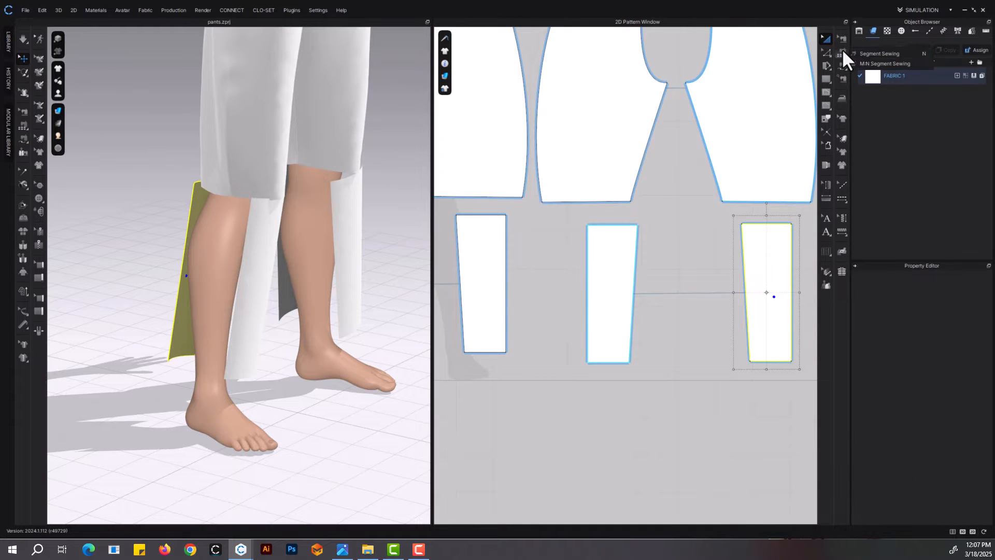
pyautogui.scroll(-2, 656, 212)
pyautogui.click(552, 204)
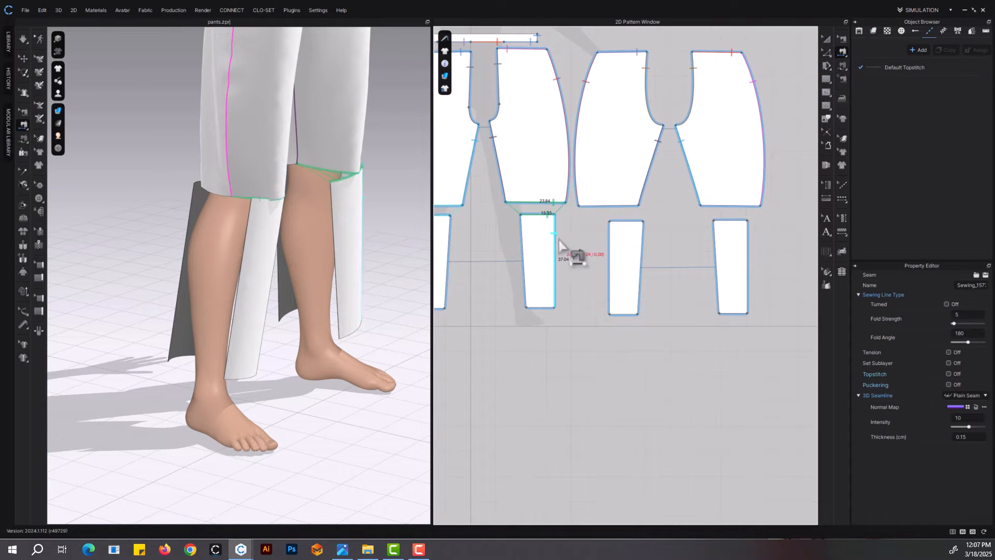
pyautogui.click(556, 242)
pyautogui.click(609, 241)
# Sew the back lower-leg panel's top edge to the back leg hem and join the lower-leg panels' inner sides
pyautogui.click(629, 220)
pyautogui.click(638, 208)
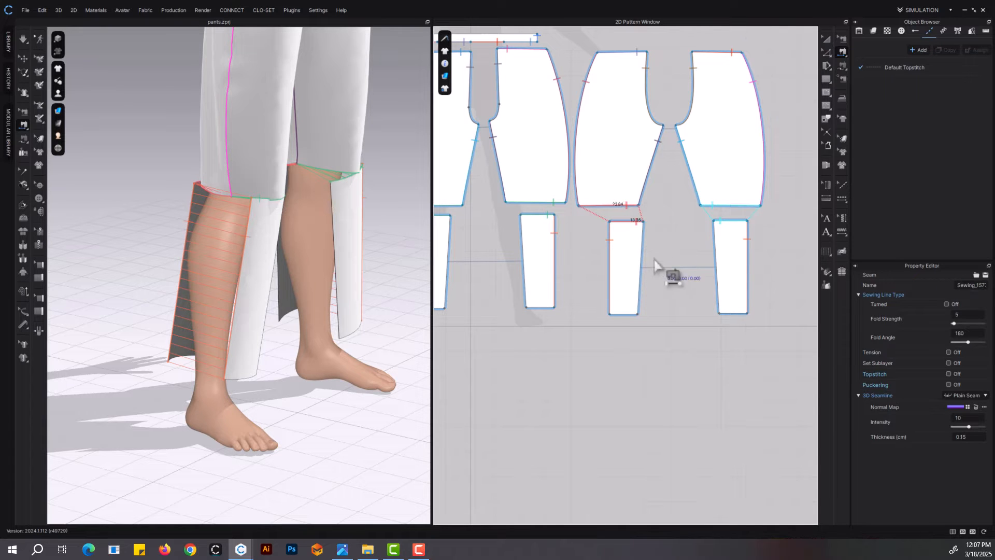
pyautogui.click(642, 245)
pyautogui.click(523, 245)
pyautogui.click(828, 40)
pyautogui.moveTo(314, 274); pyautogui.dragTo(264, 265, button='right')
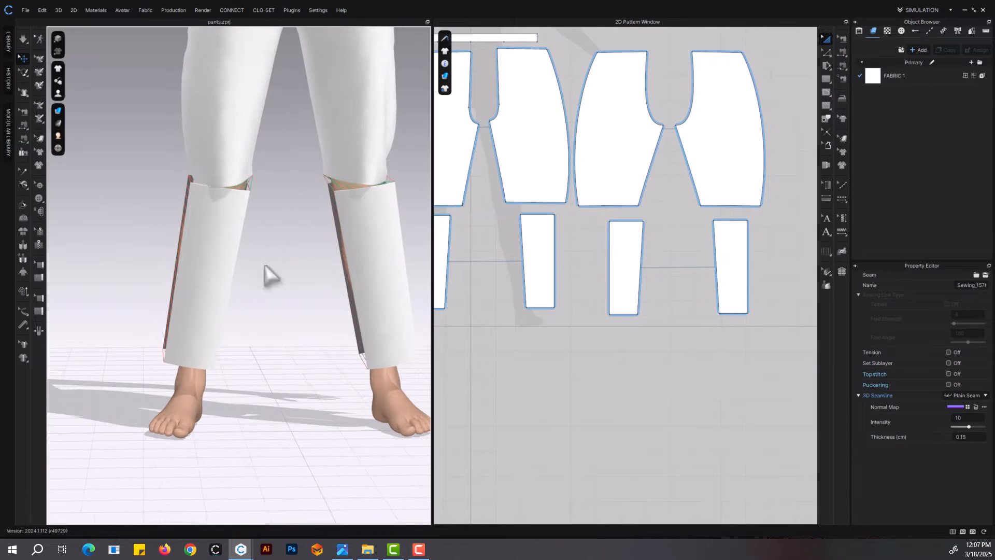
# Simulate the sewn pants and adjust the fabric at the knee seam on the avatar
pyautogui.press('space')
pyautogui.scroll(-3, 280, 301)
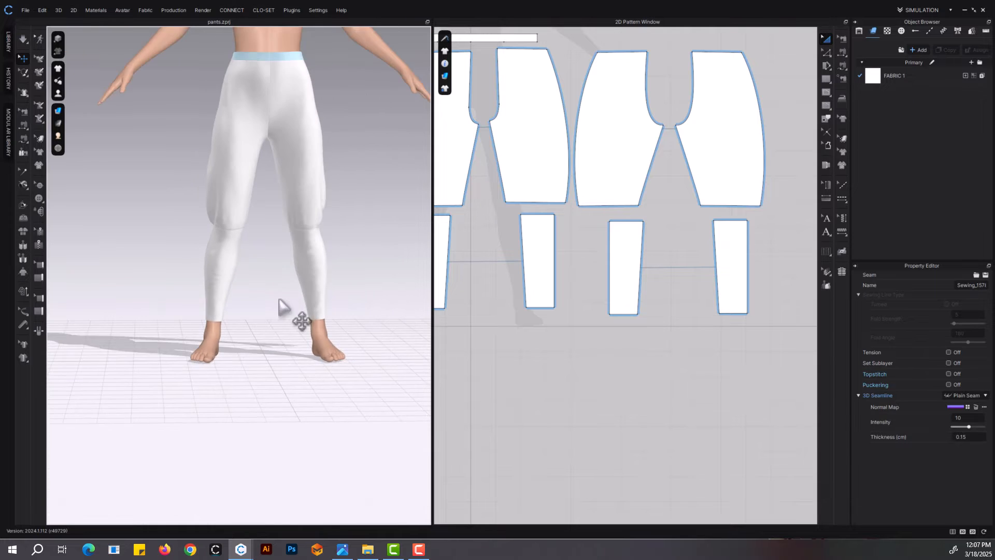
pyautogui.scroll(8, 288, 298)
pyautogui.press('q')
pyautogui.click(344, 267)
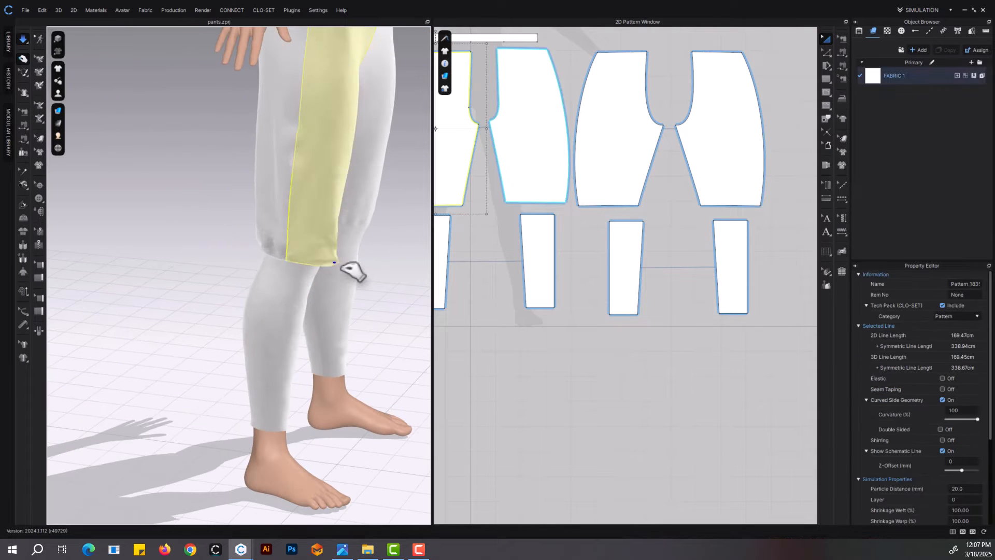
pyautogui.moveTo(341, 268); pyautogui.dragTo(344, 275)
pyautogui.press('space')
# Lengthen the front and back lower-leg panels to about 41 cm by moving their hem edges straight down
pyautogui.press('z')
pyautogui.click(542, 308)
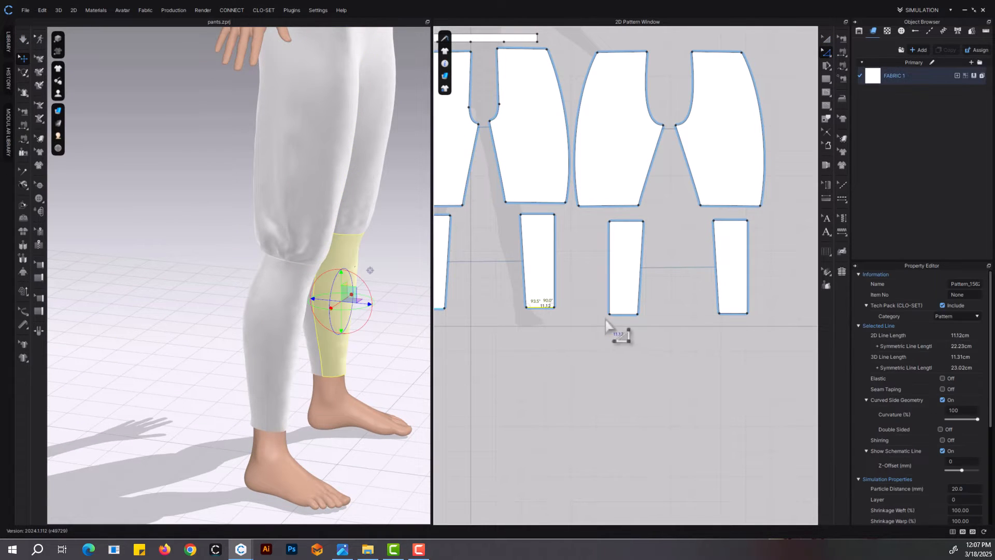
pyautogui.keyDown('shift'); pyautogui.click(625, 315); pyautogui.keyUp('shift')
pyautogui.moveTo(629, 326); pyautogui.dragTo(639, 338)
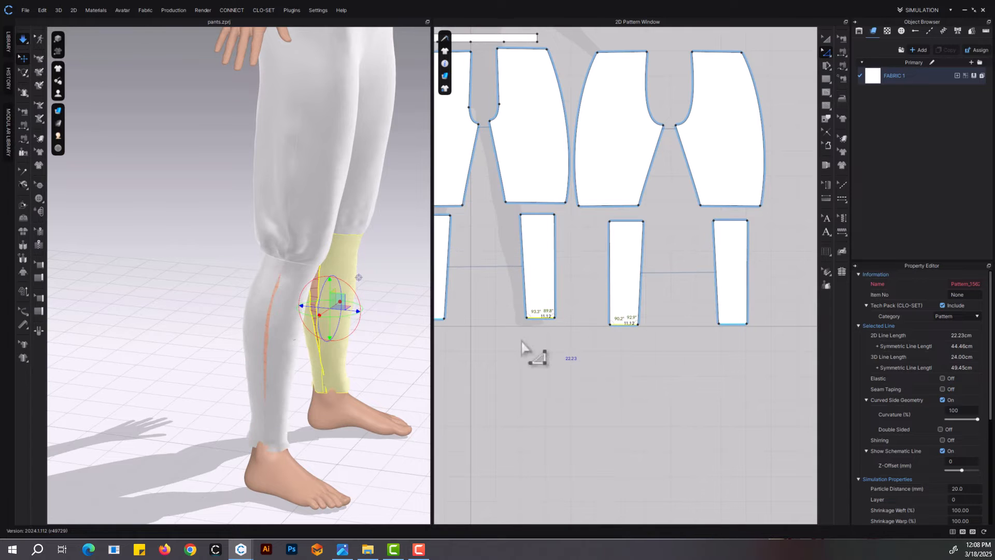
pyautogui.moveTo(267, 344); pyautogui.dragTo(219, 332, button='right')
pyautogui.scroll(-1, 261, 344)
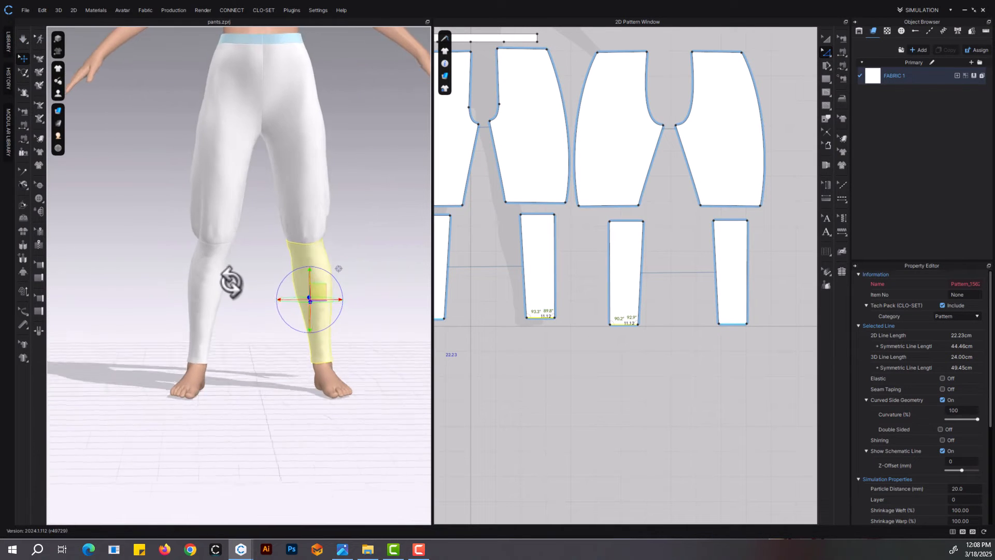
pyautogui.moveTo(347, 226); pyautogui.dragTo(350, 300, button='middle')
pyautogui.moveTo(349, 300); pyautogui.dragTo(269, 210, button='right')
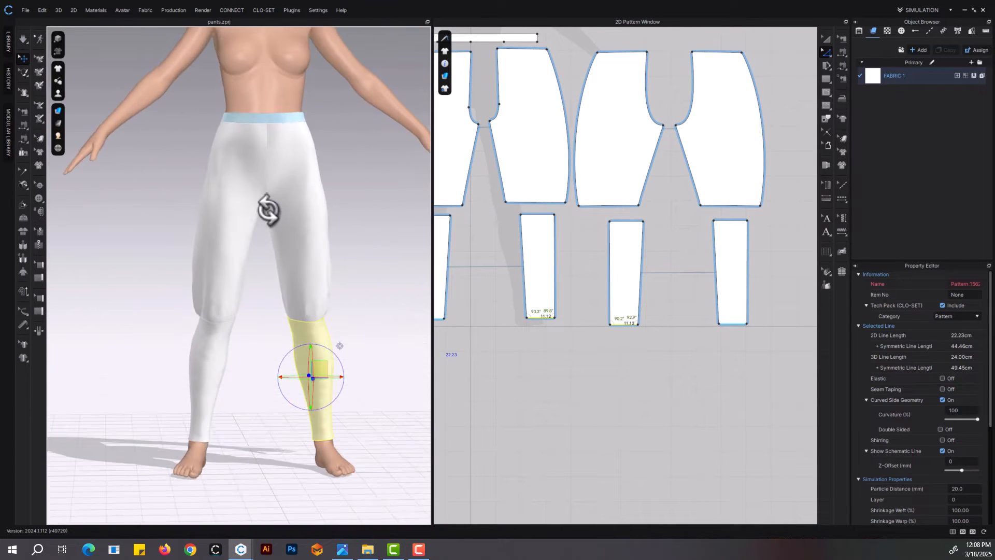
pyautogui.moveTo(334, 237); pyautogui.dragTo(338, 196, button='middle')
# Widen the front and back lower-leg panels by moving their outer side edges slightly outward, and simulate the fit
pyautogui.scroll(2, 527, 264)
pyautogui.click(563, 264)
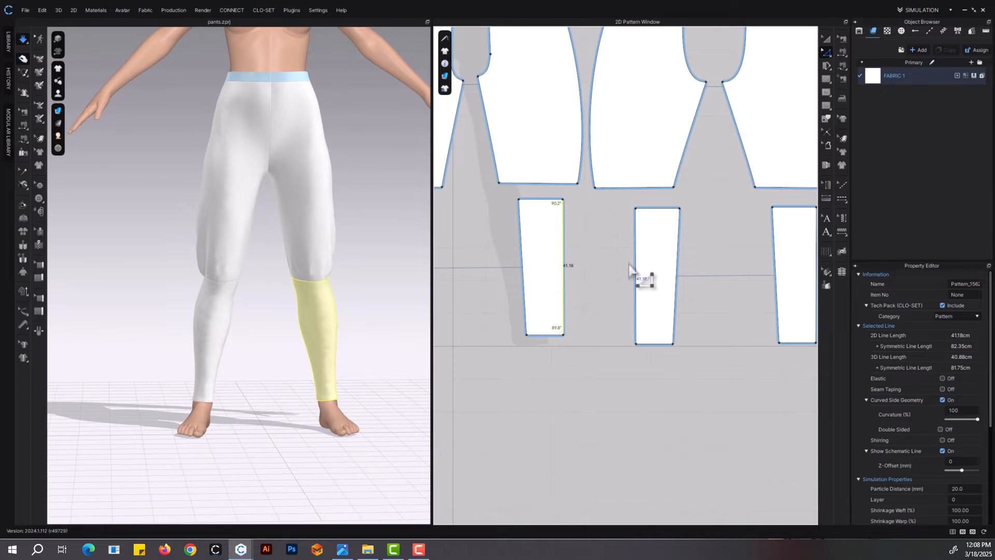
pyautogui.moveTo(761, 262); pyautogui.dragTo(618, 274, button='middle')
pyautogui.moveTo(674, 258); pyautogui.dragTo(679, 259)
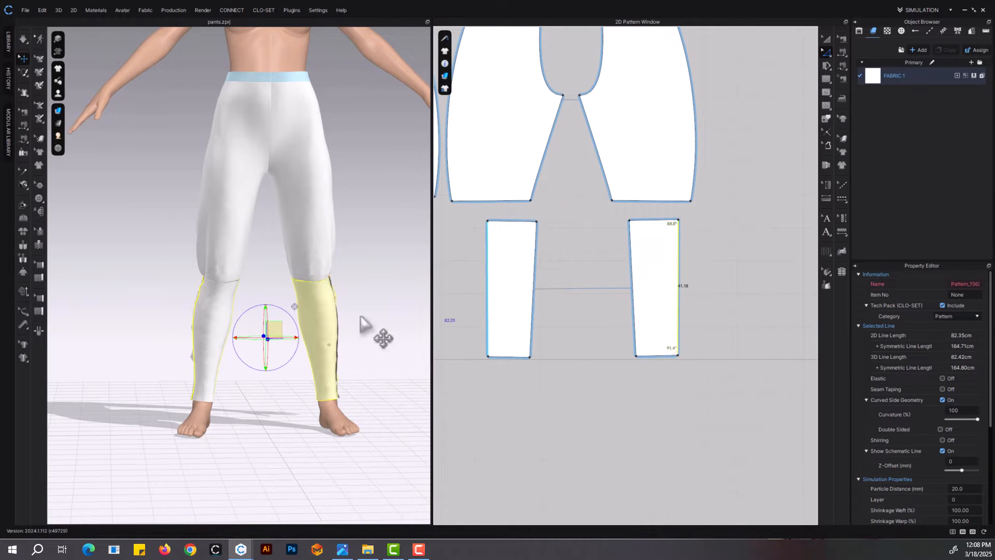
pyautogui.press('space')
pyautogui.moveTo(345, 270); pyautogui.dragTo(358, 304, button='middle')
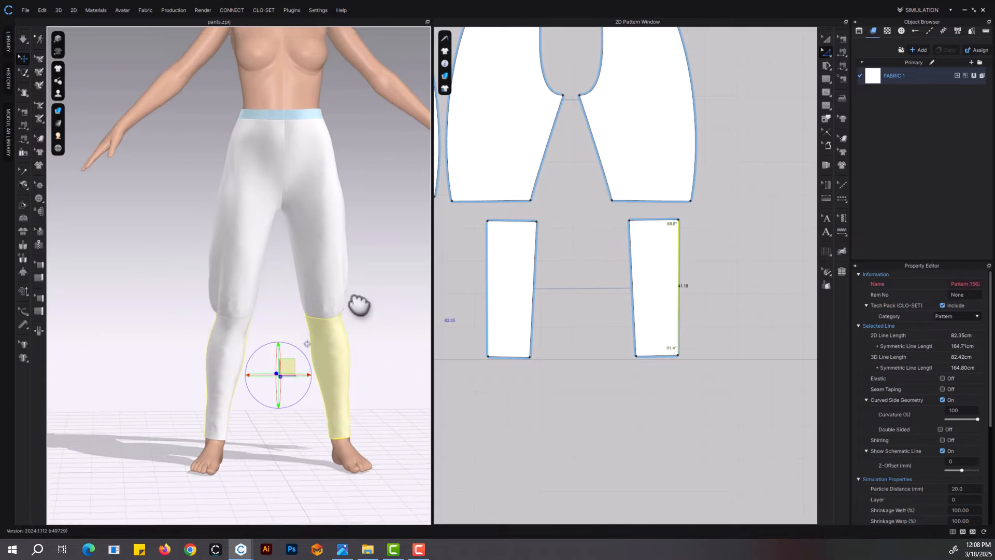
pyautogui.moveTo(358, 304); pyautogui.dragTo(344, 322, button='right')
# Try to split the back lower-leg panel's outer side edge 5 cm below its top corner
pyautogui.moveTo(295, 342); pyautogui.dragTo(287, 264, button='middle')
pyautogui.scroll(4, 287, 264)
pyautogui.click(306, 253)
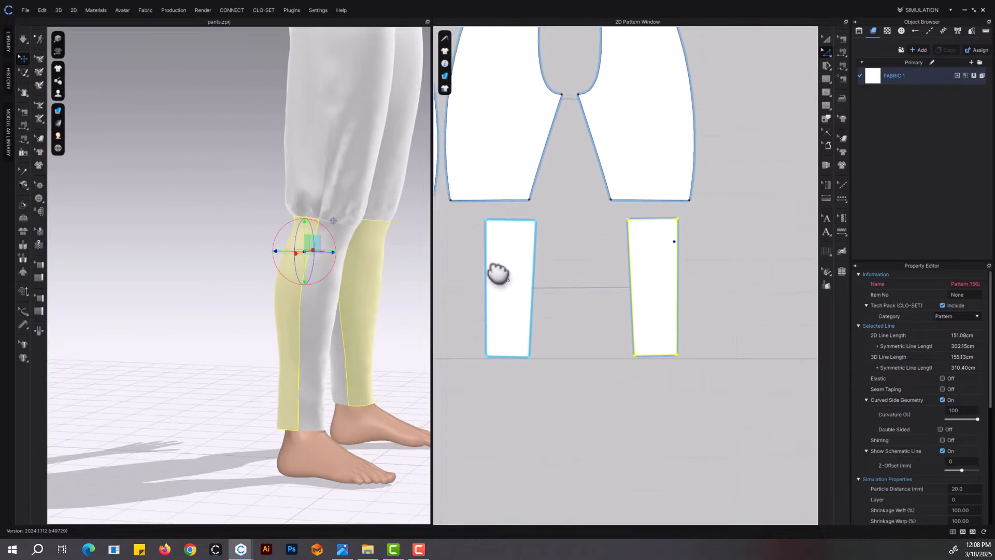
pyautogui.scroll(6, 691, 282)
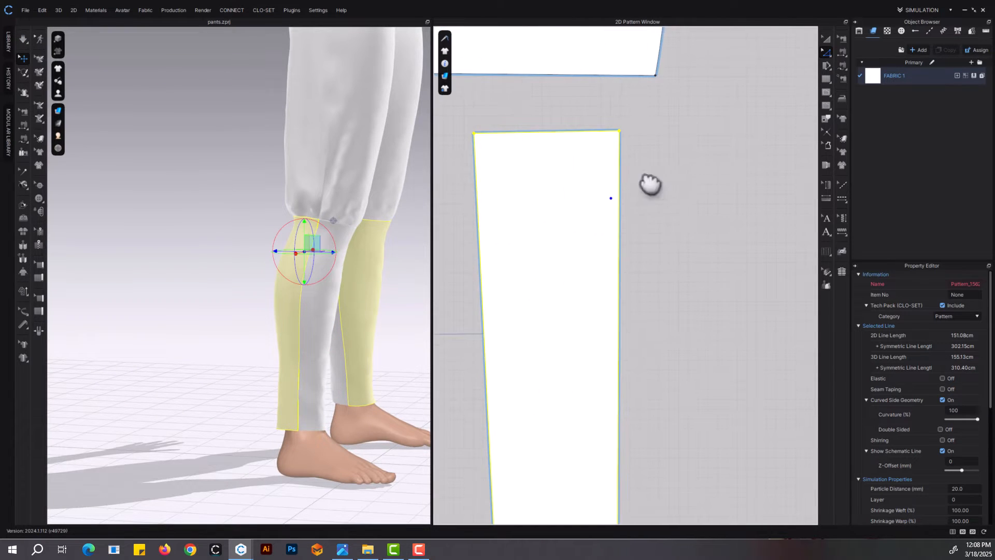
pyautogui.moveTo(651, 184); pyautogui.dragTo(618, 180, button='middle')
pyautogui.click(597, 180)
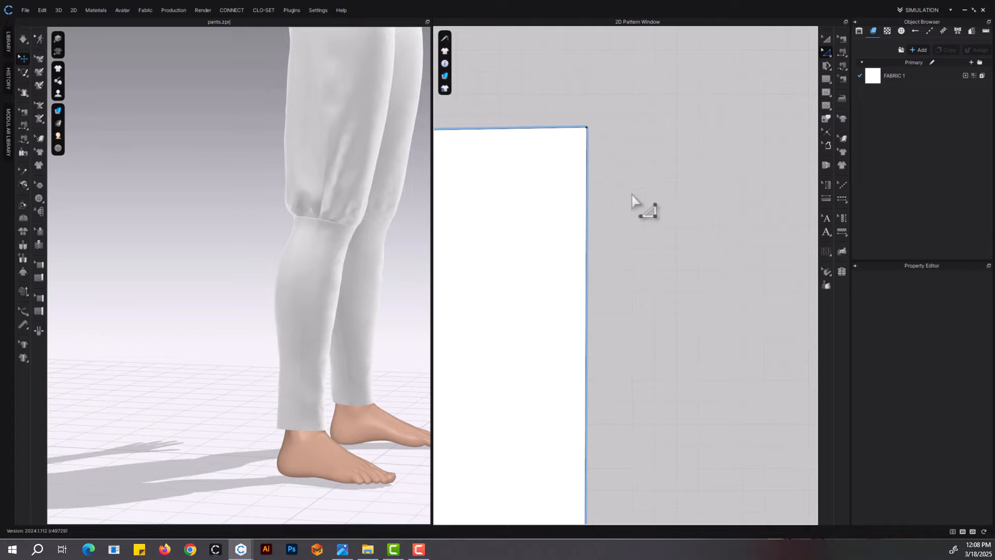
pyautogui.rightClick(588, 159)
pyautogui.write('5')
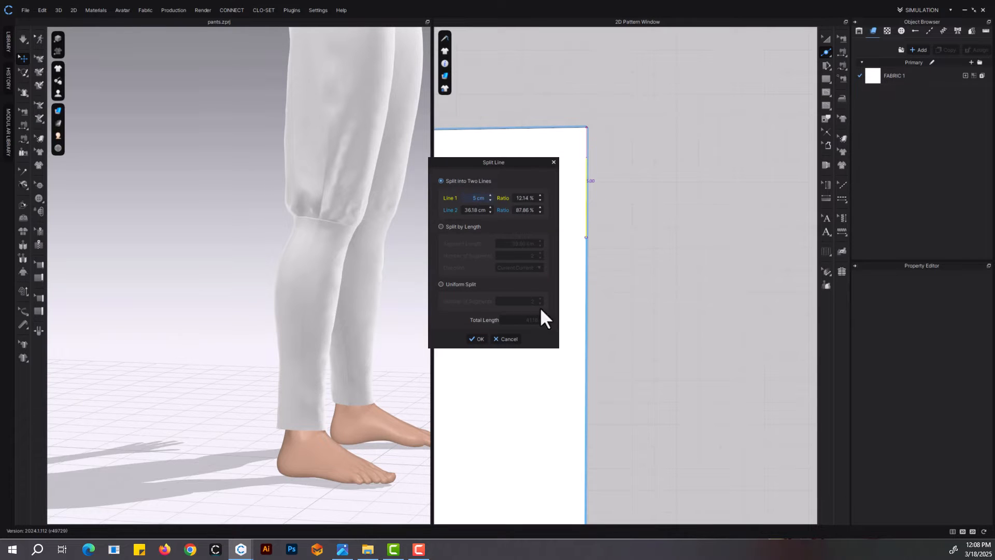
pyautogui.click(507, 339)
# Split the back lower-leg panel's outer side edge 4 cm below its top corner
pyautogui.rightClick(588, 171)
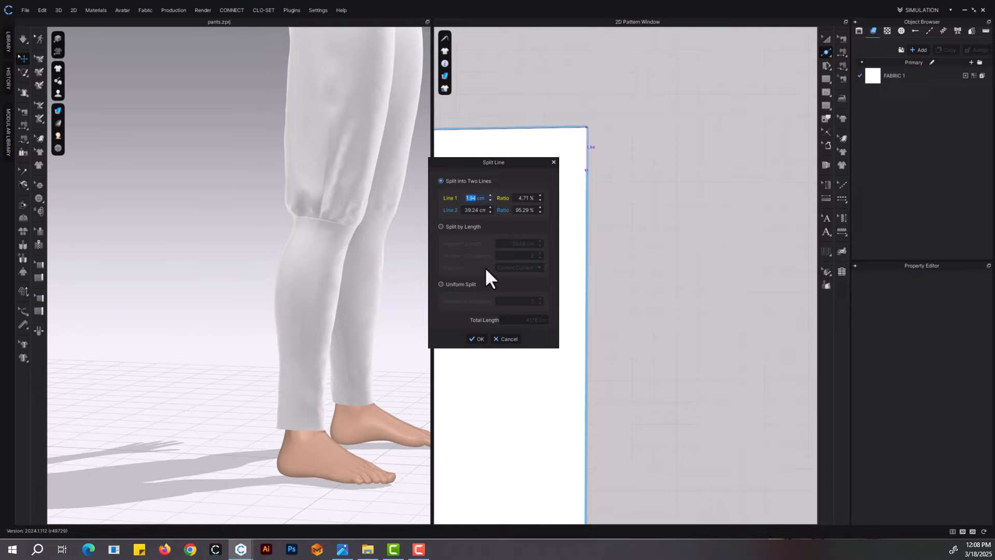
pyautogui.write('4')
pyautogui.click(474, 338)
# Try to split the front lower-leg panel's outer side edge 5 cm below its top corner
pyautogui.moveTo(342, 277); pyautogui.dragTo(233, 237, button='right')
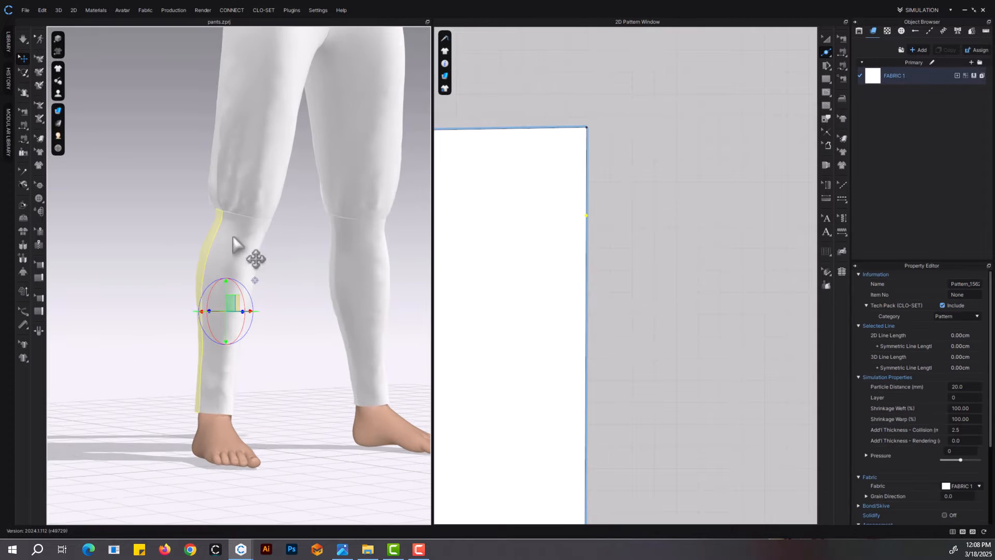
pyautogui.click(234, 240)
pyautogui.scroll(-5, 539, 290)
pyautogui.scroll(3, 565, 285)
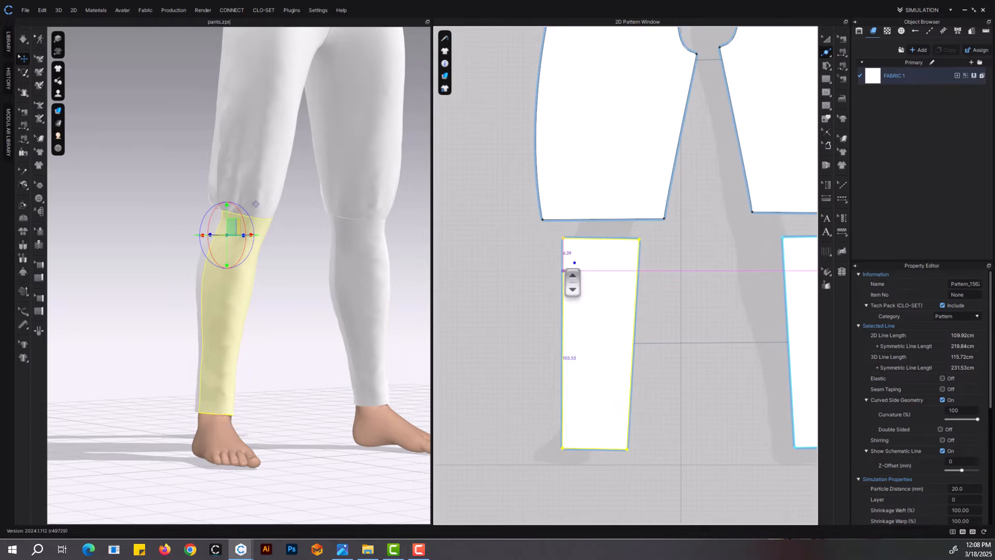
pyautogui.scroll(3, 563, 271)
pyautogui.press('z')
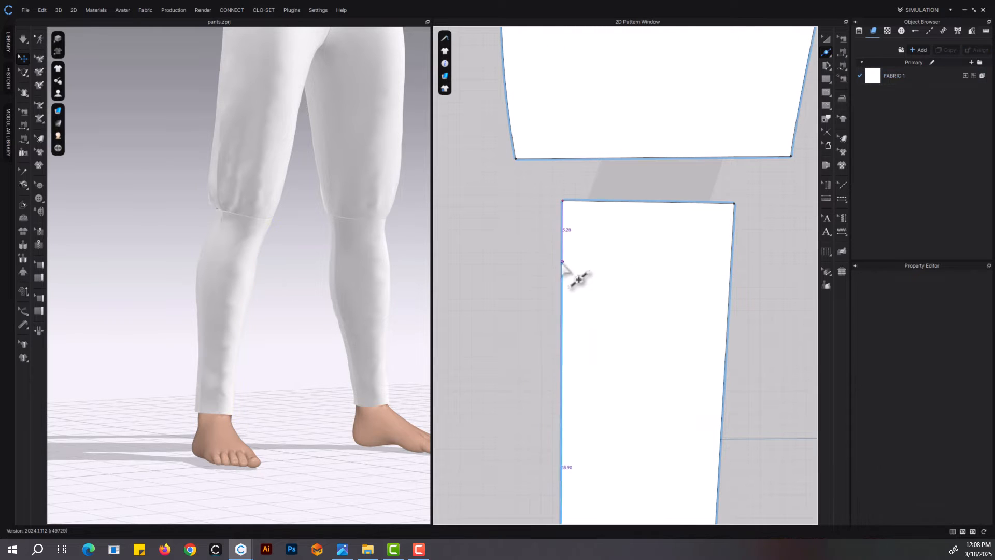
pyautogui.rightClick(563, 261)
pyautogui.write('5')
pyautogui.click(481, 338)
pyautogui.scroll(-3, 570, 340)
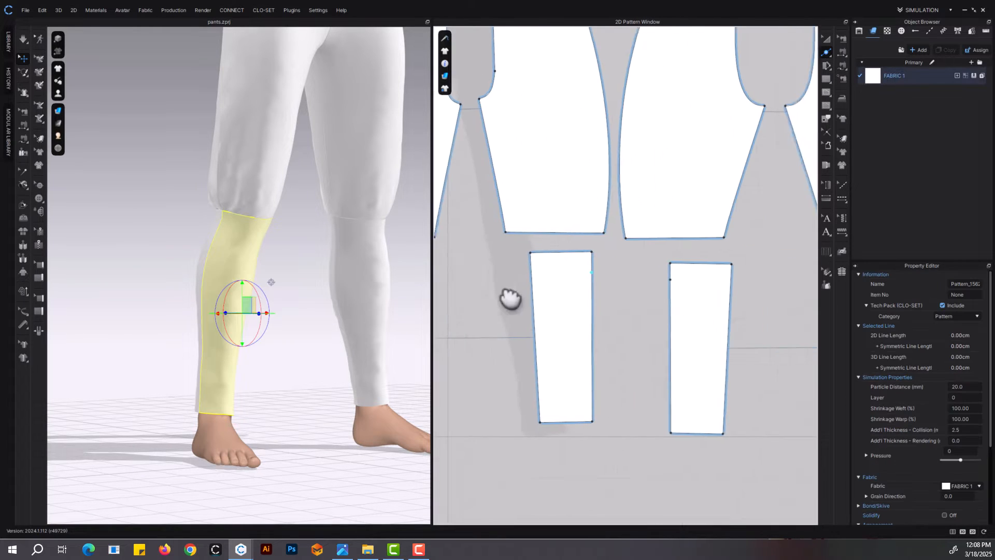
pyautogui.scroll(3, 511, 295)
pyautogui.moveTo(570, 288); pyautogui.dragTo(832, 286, button='middle')
pyautogui.hotkey('ctrl', 'z')
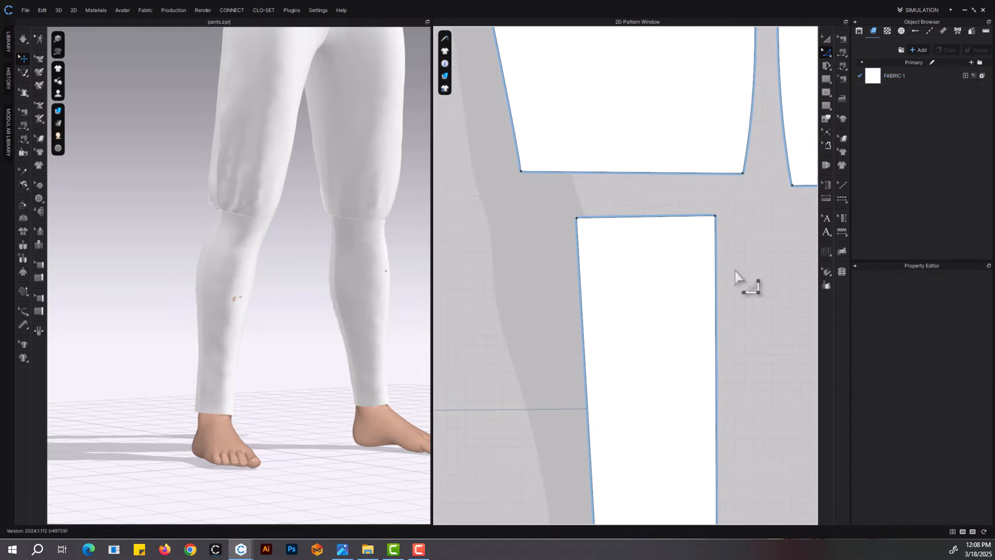
# Split the front lower-leg panel's outer side edge 4 cm below its top corner
pyautogui.moveTo(732, 271); pyautogui.dragTo(681, 260, button='middle')
pyautogui.rightClick(668, 253)
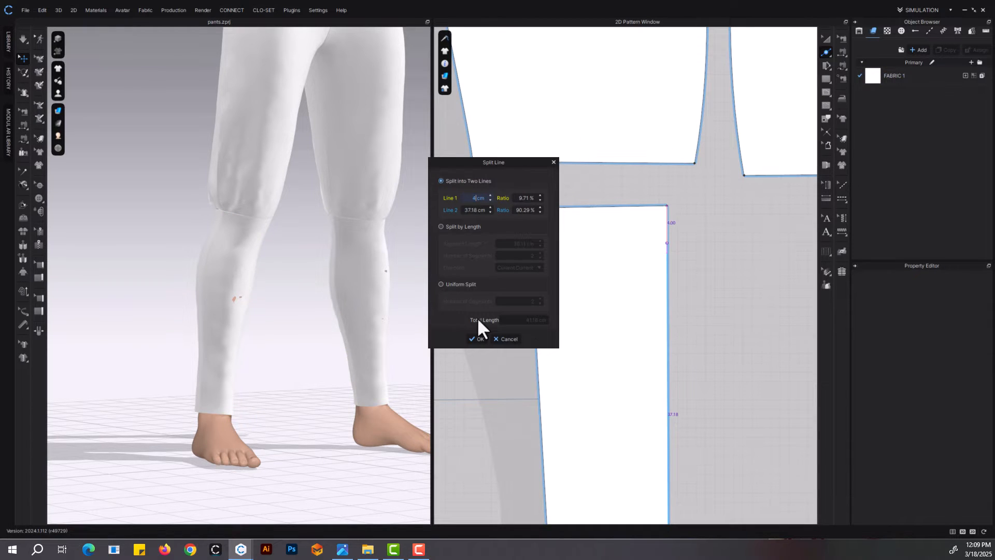
pyautogui.click(475, 336)
# Extend the 4 cm upper outer segments of the front and back lower-leg panels outward by a 0.50 cm pattern outline offset
pyautogui.scroll(-4, 667, 315)
pyautogui.press('z')
pyautogui.moveTo(680, 316); pyautogui.dragTo(620, 266, button='middle')
pyautogui.click(667, 273)
pyautogui.scroll(5, 652, 253)
pyautogui.click(624, 239)
pyautogui.scroll(-3, 637, 250)
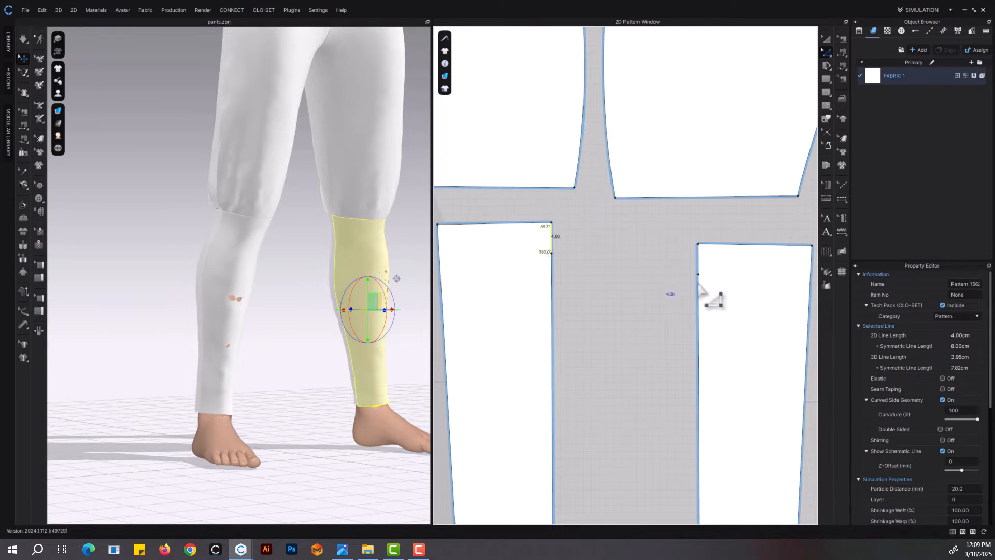
pyautogui.scroll(-3, 699, 284)
pyautogui.scroll(5, 715, 333)
pyautogui.rightClick(695, 311)
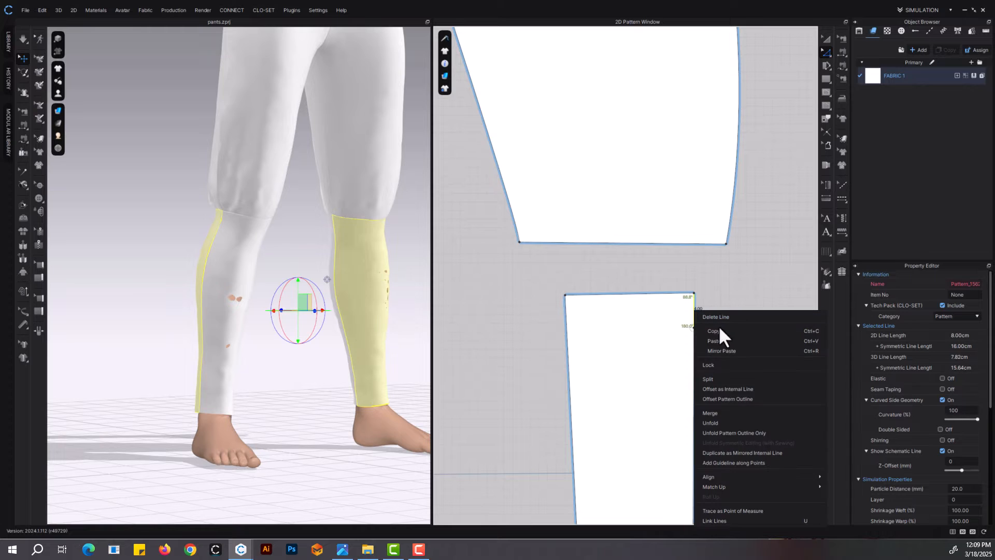
pyautogui.click(735, 399)
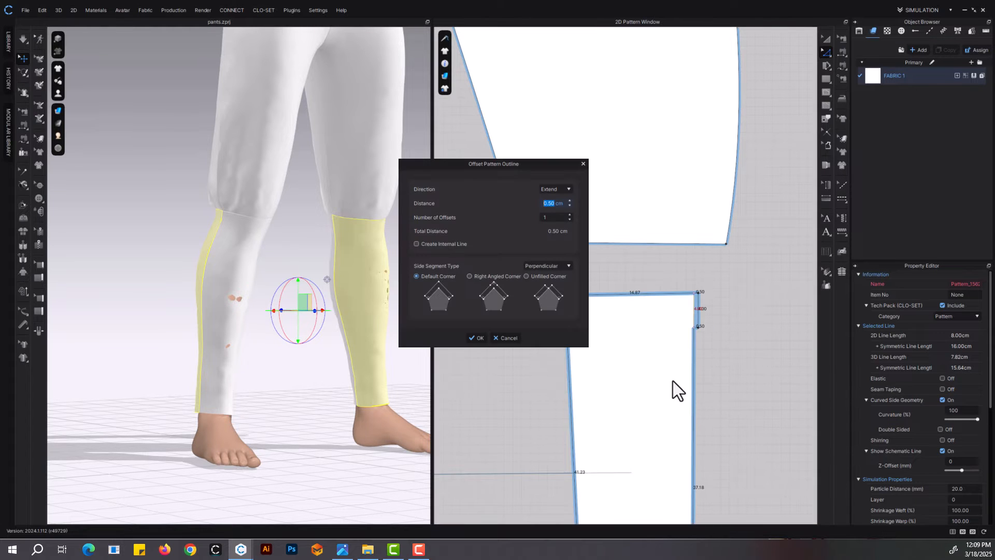
pyautogui.click(480, 338)
# Remove the seam joining the outer sides of the front and back lower-leg panels
pyautogui.click(842, 38)
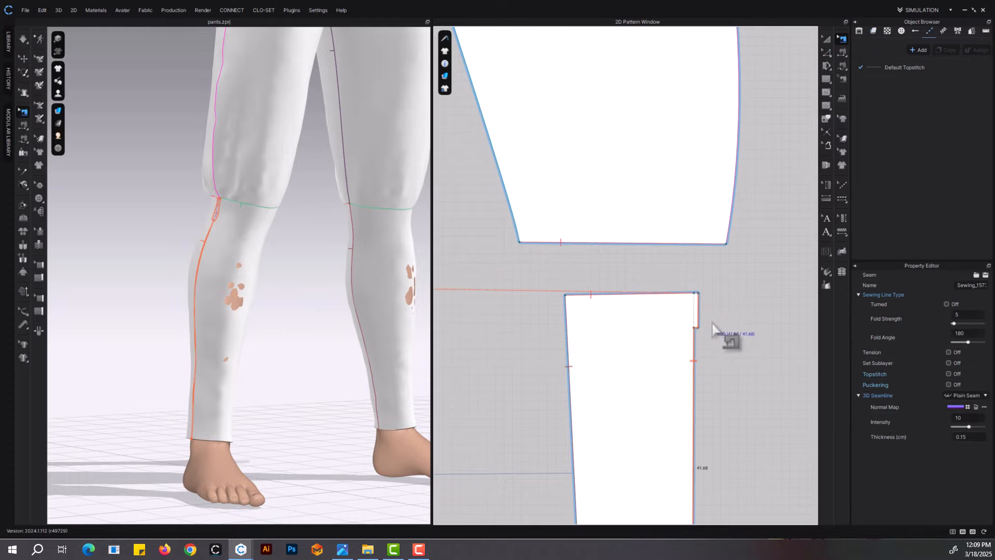
pyautogui.scroll(-4, 716, 332)
pyautogui.scroll(3, 591, 331)
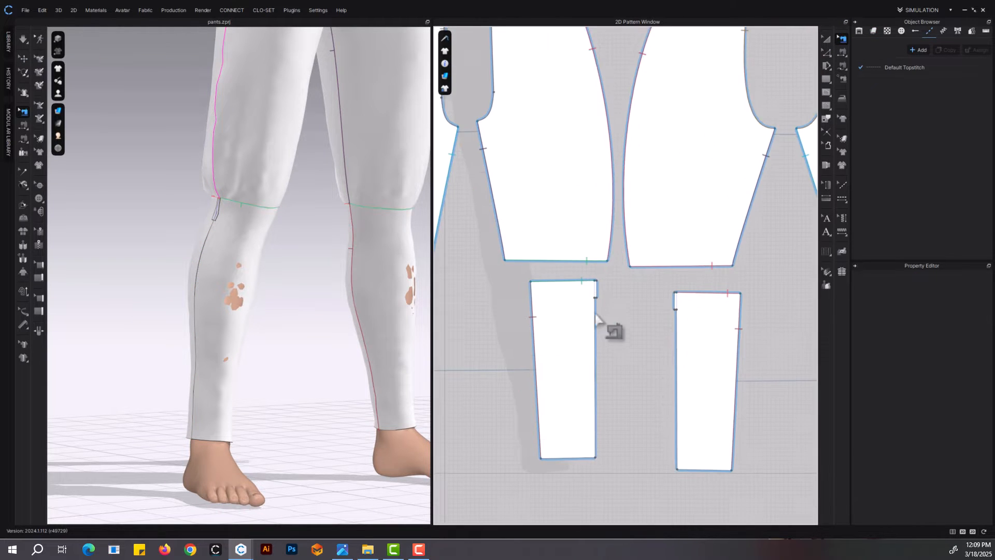
pyautogui.moveTo(228, 310); pyautogui.dragTo(266, 324, button='right')
pyautogui.scroll(1, 267, 325)
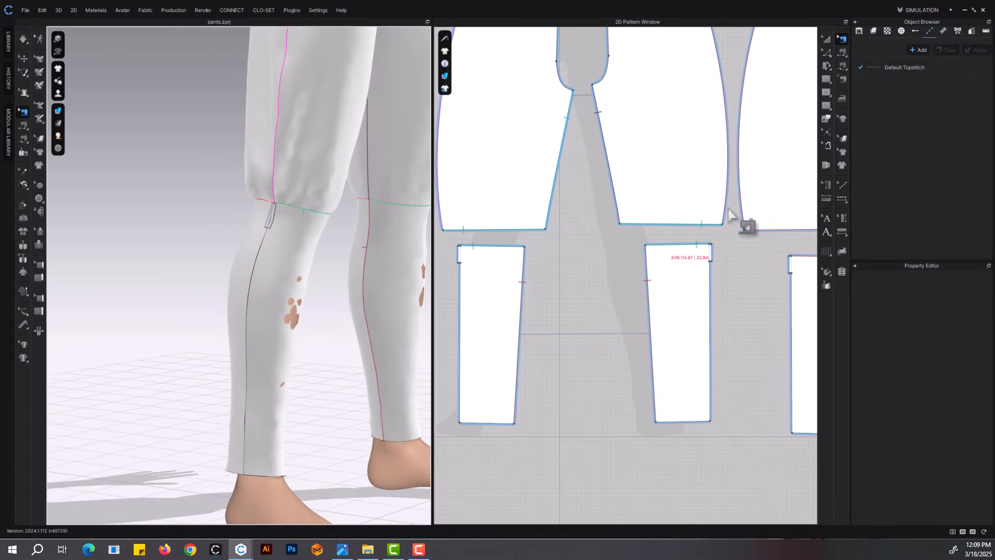
# Sew the 4 cm extended tab edge of the front lower-leg panel to the matching tab edge of the back panel
pyautogui.click(842, 53)
pyautogui.click(453, 253)
pyautogui.scroll(-4, 581, 284)
pyautogui.moveTo(684, 305); pyautogui.dragTo(614, 300, button='middle')
pyautogui.scroll(4, 726, 285)
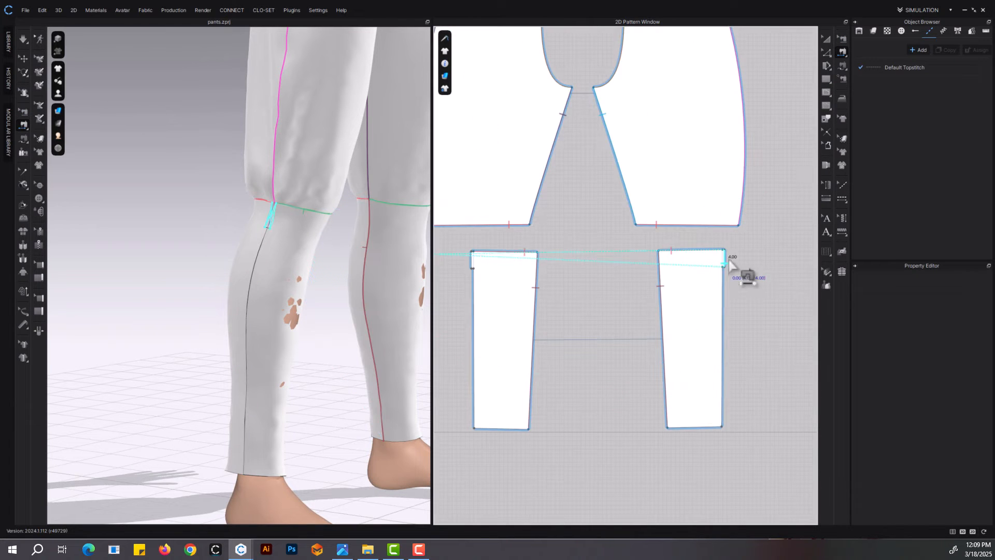
pyautogui.click(728, 258)
pyautogui.moveTo(570, 325); pyautogui.dragTo(843, 310, button='middle')
# Simulate the pants with the lower-leg outer sides open below the sewn tabs
pyautogui.click(827, 40)
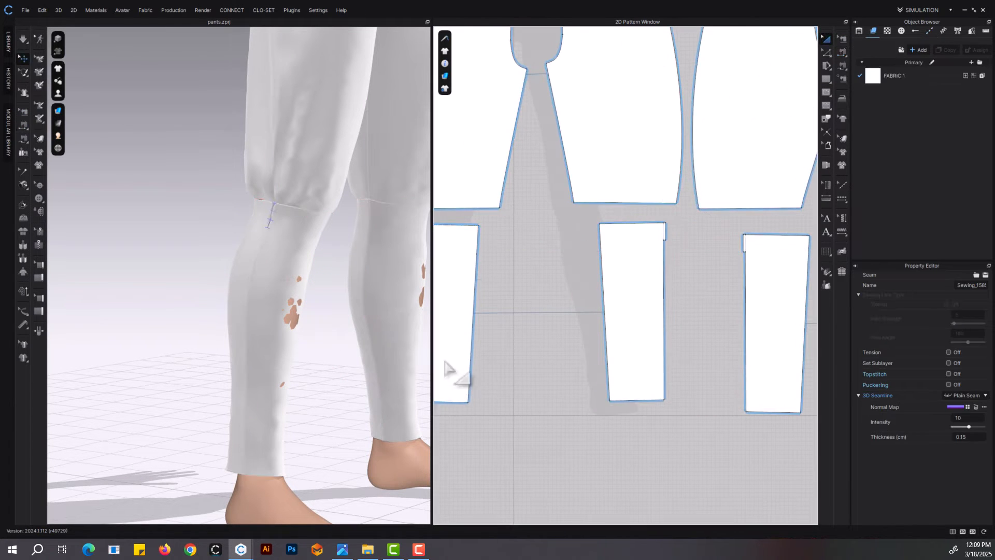
pyautogui.click(843, 39)
pyautogui.click(809, 302)
pyautogui.click(827, 40)
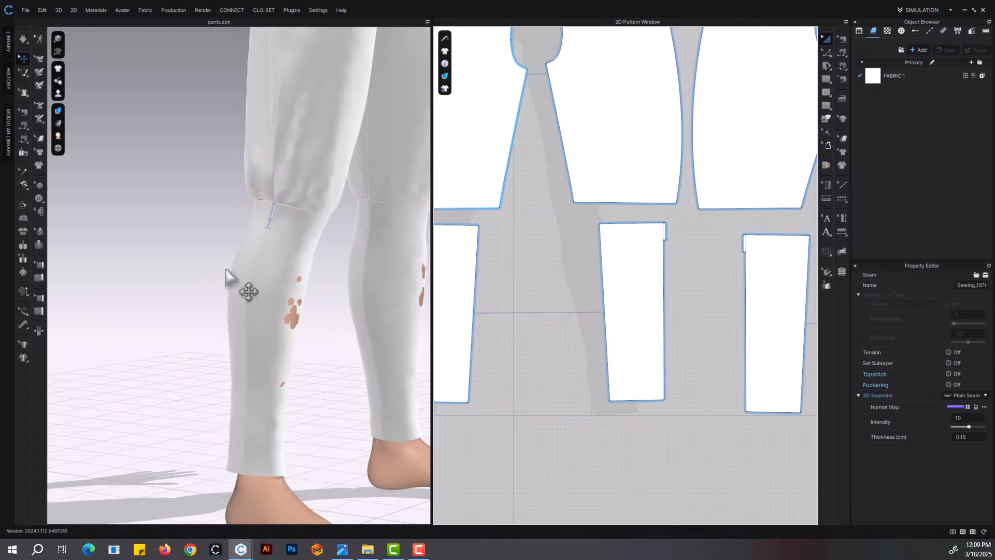
pyautogui.press('space')
pyautogui.scroll(-3, 285, 294)
pyautogui.moveTo(331, 300)
pyautogui.mouseDown(button='right')
pyautogui.moveTo(285, 304)
pyautogui.moveTo(335, 297)
pyautogui.mouseUp(button='right')
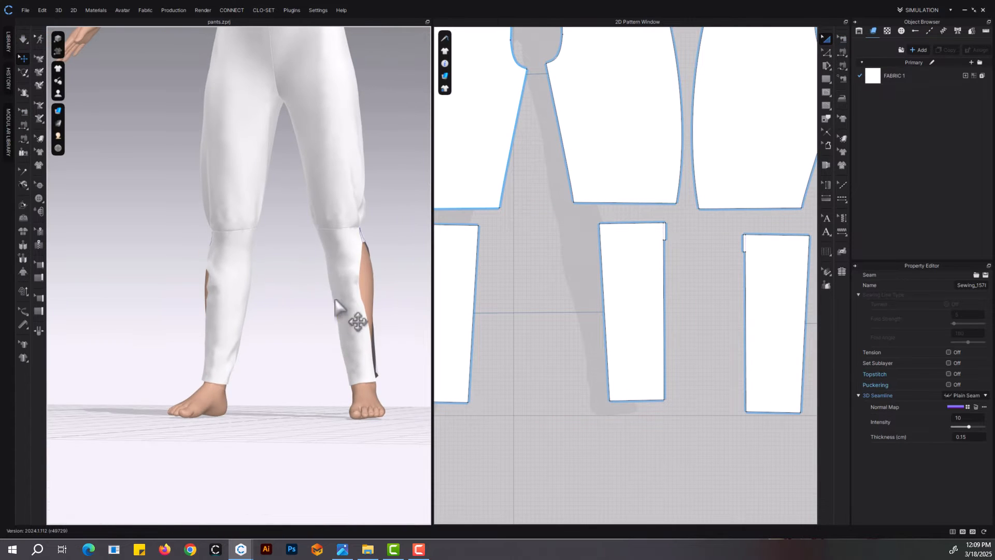
# Freeze the front and back lower-leg panels on the avatar's left leg
pyautogui.click(335, 298)
pyautogui.keyDown('shift'); pyautogui.click(365, 244); pyautogui.keyUp('shift')
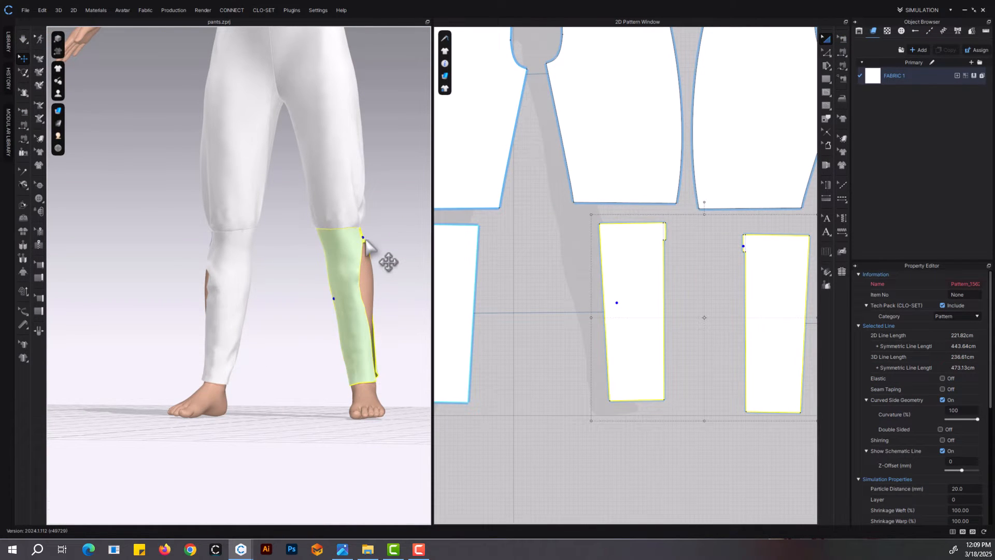
# Create a zipper between the open outer edges of the front and back right lower-leg panels, from below the tab to the hem
pyautogui.click(34, 247)
pyautogui.moveTo(177, 329); pyautogui.dragTo(262, 329, button='right')
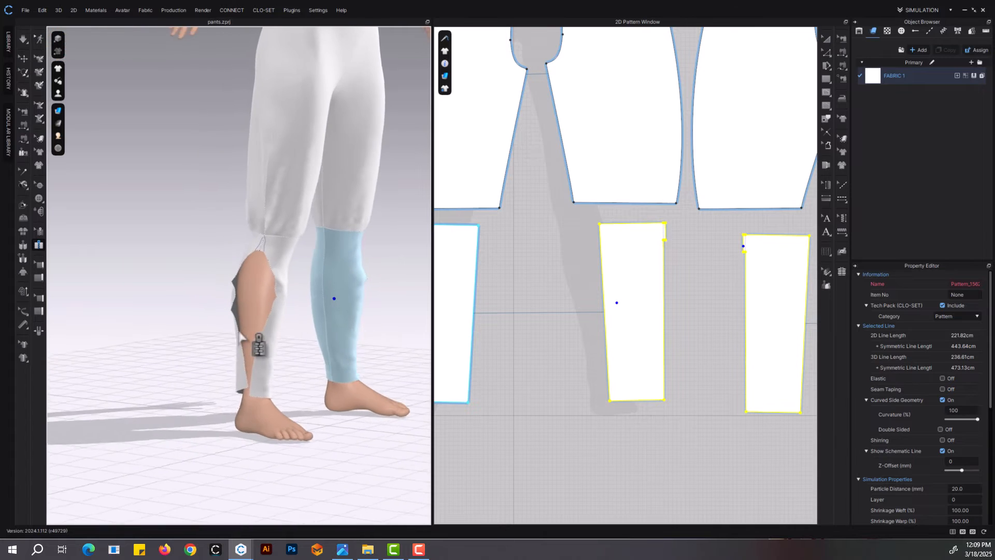
pyautogui.scroll(3, 256, 418)
pyautogui.moveTo(259, 423); pyautogui.dragTo(295, 422, button='middle')
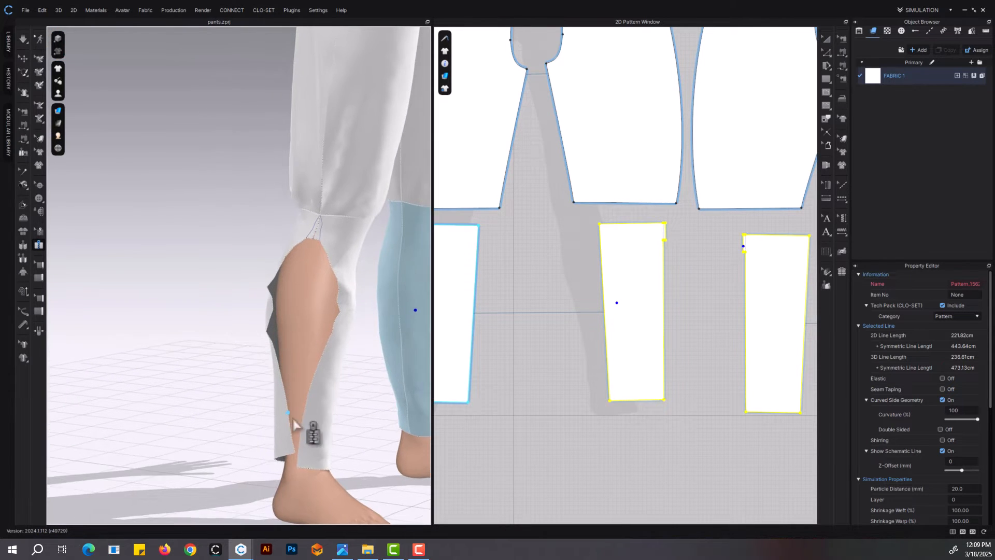
pyautogui.scroll(2, 341, 273)
pyautogui.moveTo(340, 505); pyautogui.dragTo(334, 357, button='middle')
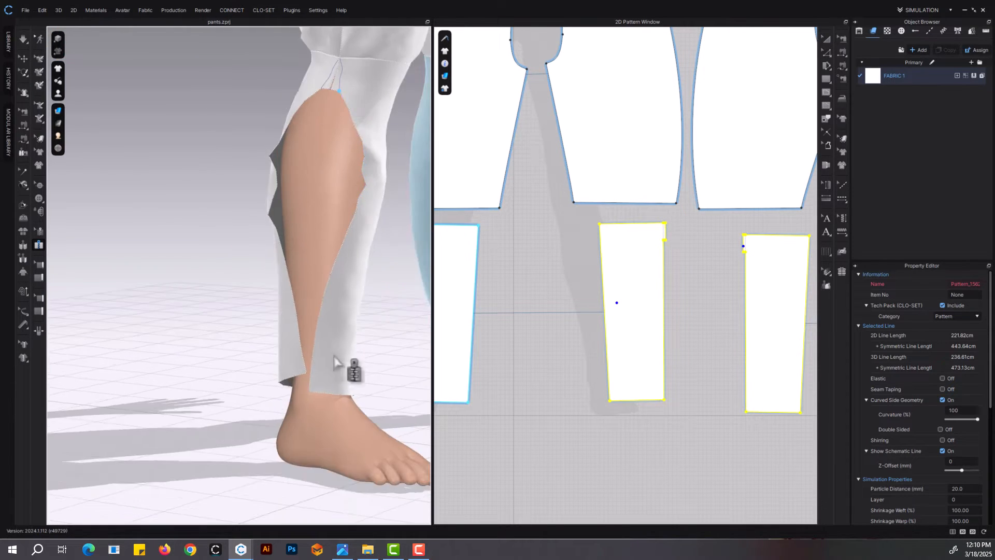
pyautogui.moveTo(296, 281); pyautogui.dragTo(367, 213, button='right')
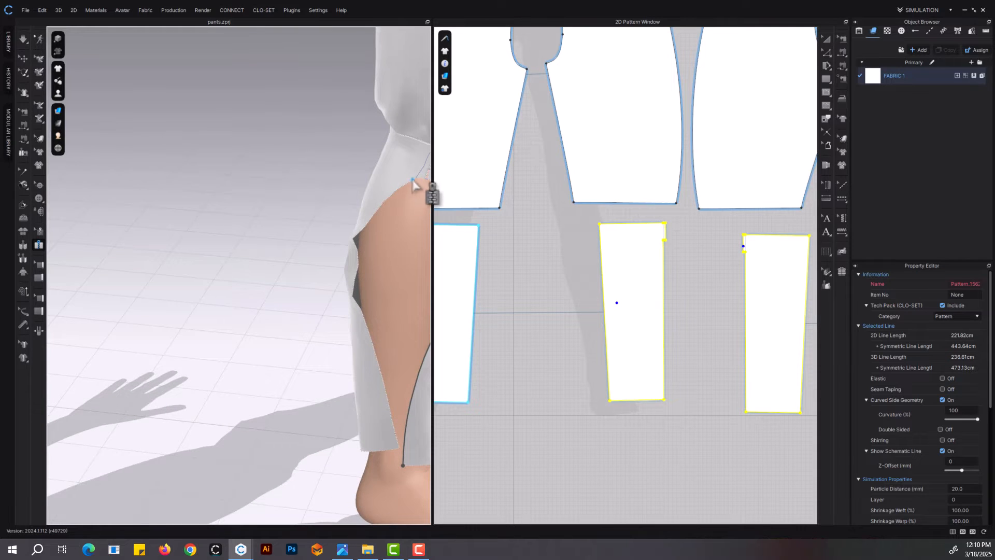
pyautogui.moveTo(413, 184); pyautogui.dragTo(351, 198, button='right')
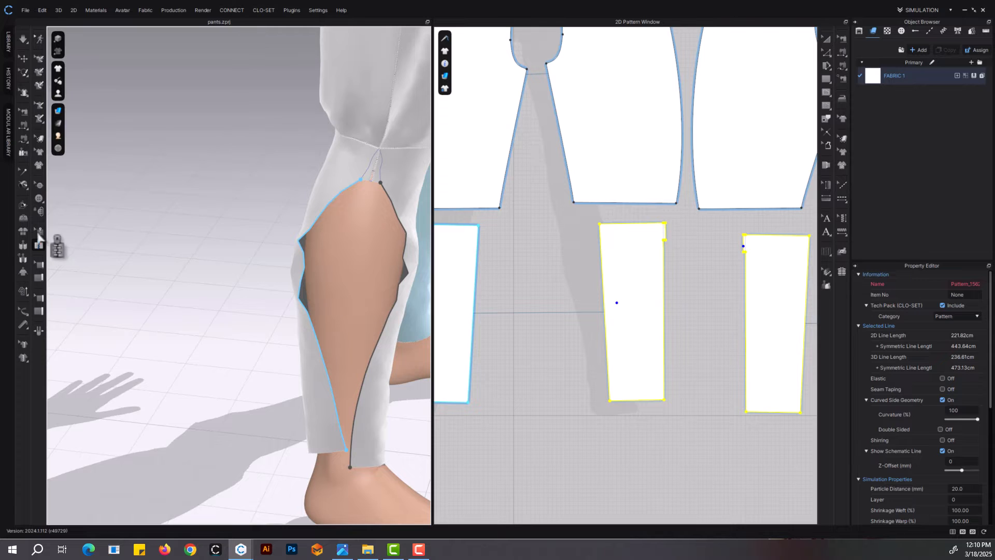
pyautogui.doubleClick(350, 467)
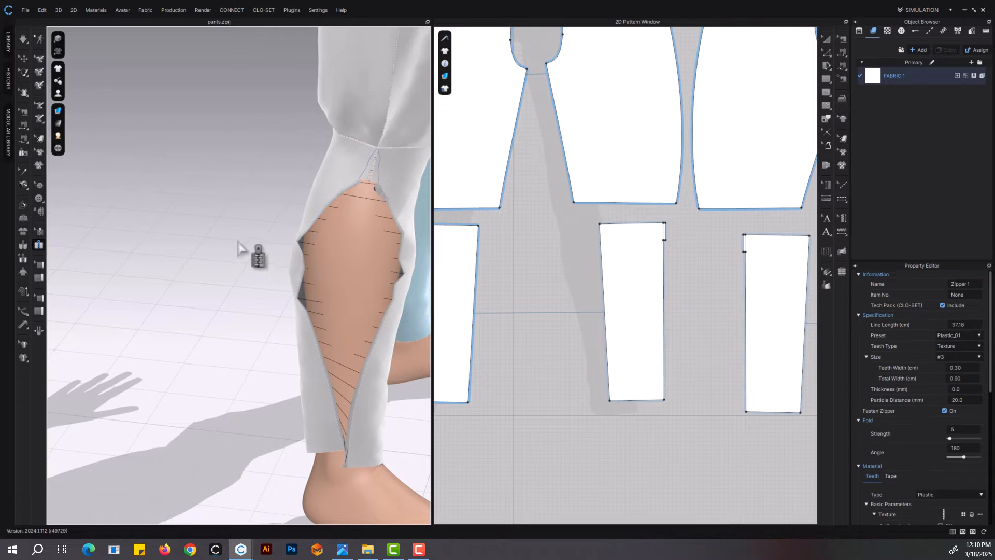
# Simulate the pants to draw the right lower leg's outer opening together with the zipper
pyautogui.moveTo(240, 247); pyautogui.dragTo(170, 228, button='middle')
pyautogui.press('space')
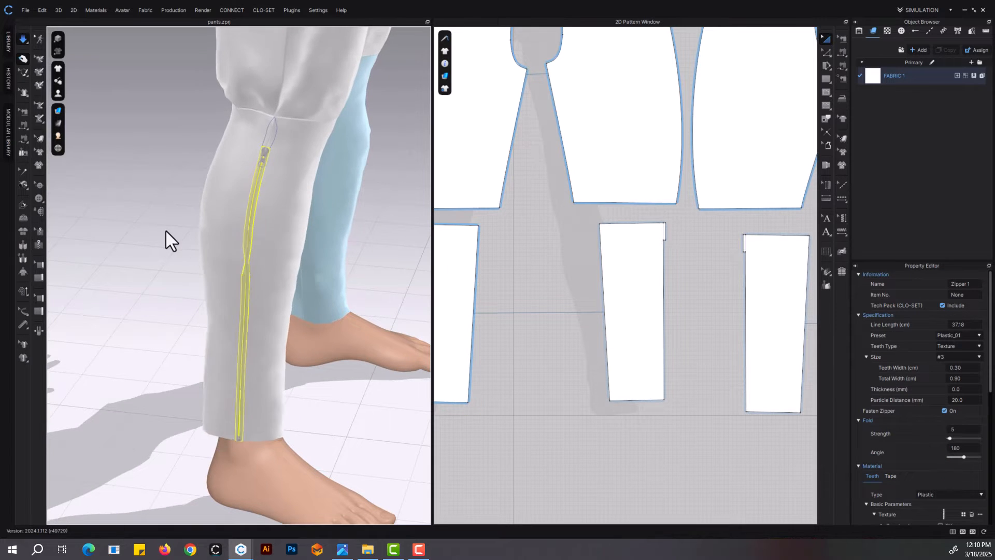
pyautogui.click(166, 231)
pyautogui.moveTo(327, 173); pyautogui.dragTo(291, 236, button='middle')
pyautogui.scroll(5, 289, 237)
pyautogui.press('space')
# Turn on Reverse Zip Direction for the right-leg zipper's slider
pyautogui.click(248, 161)
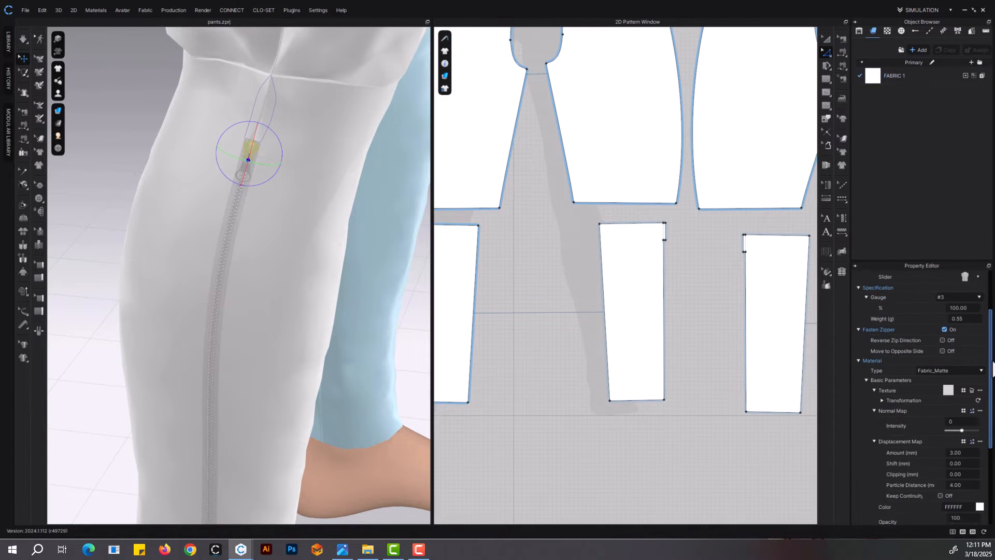
pyautogui.moveTo(993, 362); pyautogui.dragTo(992, 364)
pyautogui.click(942, 338)
# Change the right-leg zipper's puller to the flat rectangular style with a cut-out
pyautogui.moveTo(297, 354); pyautogui.dragTo(334, 92, button='middle')
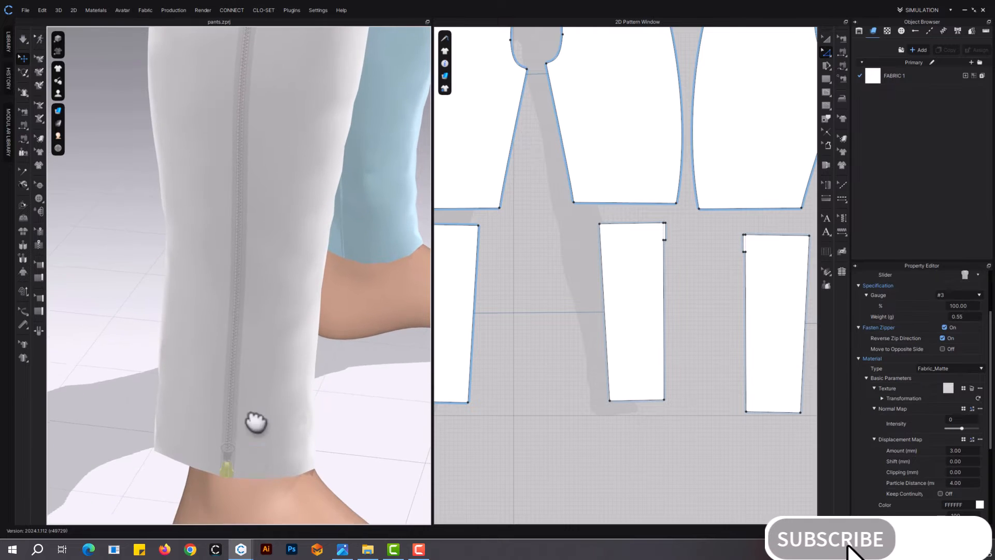
pyautogui.scroll(3, 237, 455)
pyautogui.moveTo(236, 454); pyautogui.dragTo(256, 418, button='middle')
pyautogui.click(244, 419)
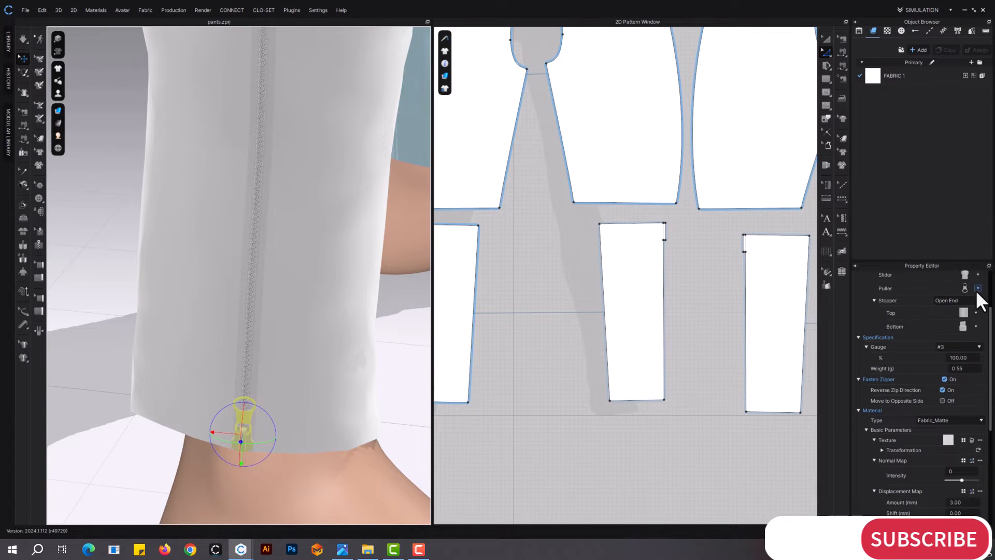
pyautogui.click(978, 289)
pyautogui.click(928, 297)
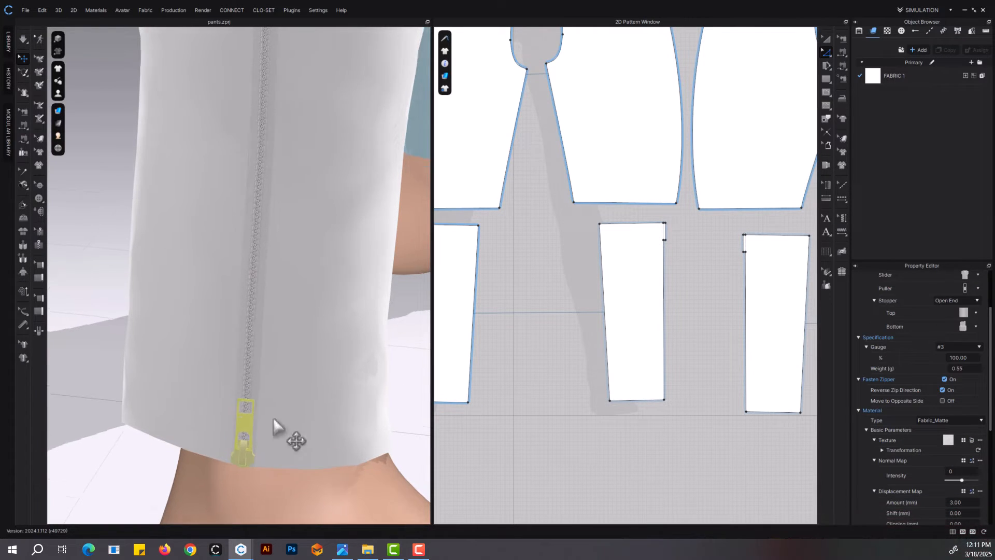
# Rotate and shift the right-leg zipper's puller so it hangs diagonally downward from the slider at the hem
pyautogui.scroll(2, 274, 420)
pyautogui.moveTo(274, 420); pyautogui.dragTo(298, 358, button='middle')
pyautogui.click(102, 455)
pyautogui.click(259, 363)
pyautogui.click(261, 352)
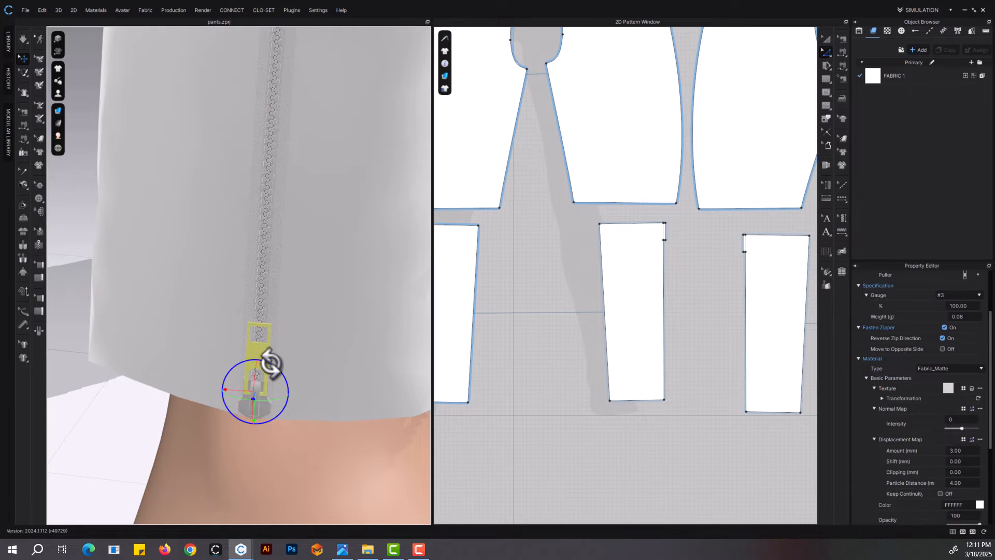
pyautogui.moveTo(270, 362); pyautogui.dragTo(302, 438)
pyautogui.scroll(3, 275, 429)
pyautogui.moveTo(276, 429); pyautogui.dragTo(253, 372, button='right')
pyautogui.scroll(2, 253, 404)
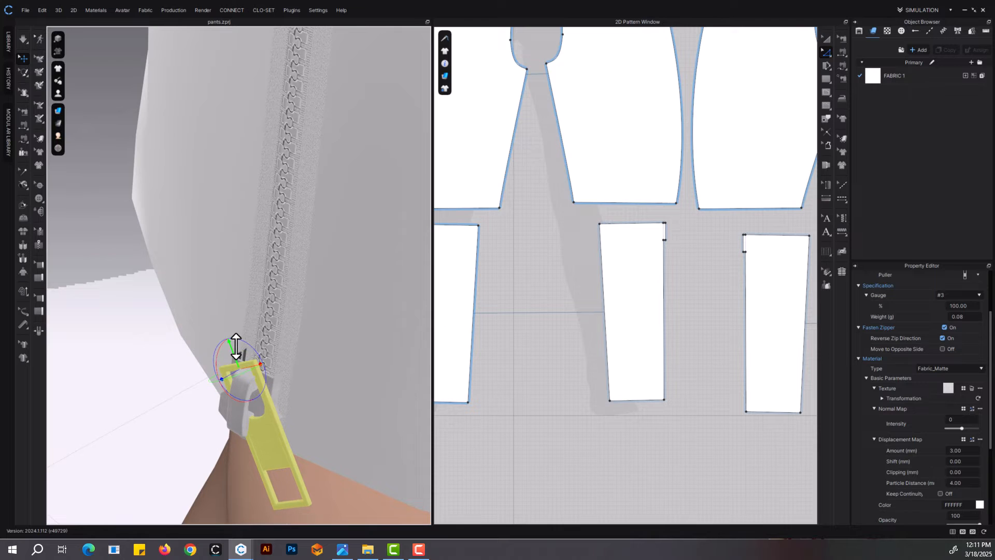
pyautogui.moveTo(262, 360); pyautogui.dragTo(228, 422, button='right')
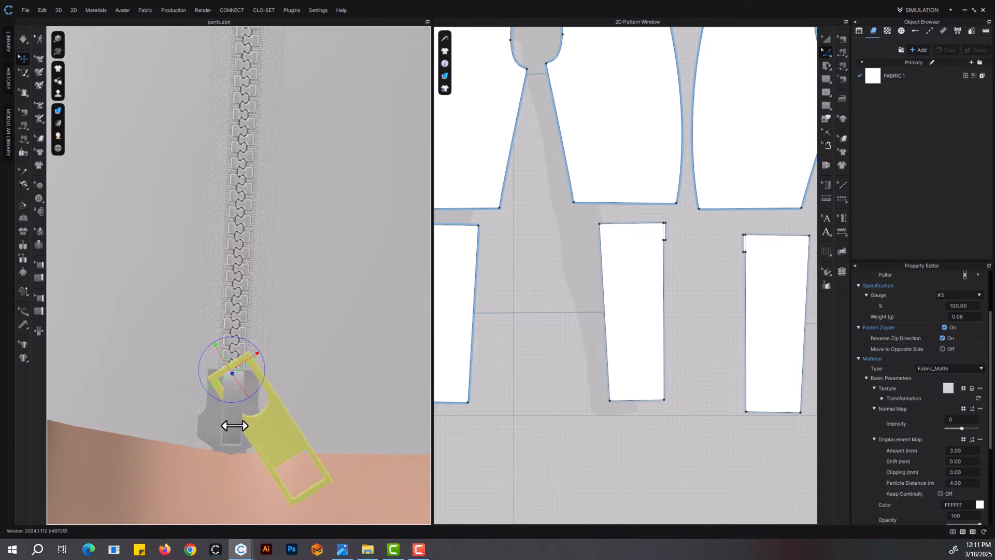
# Set the material type of the right-leg zipper's slider and puller to Metal
pyautogui.click(229, 422)
pyautogui.keyDown('shift'); pyautogui.click(285, 437); pyautogui.keyUp('shift')
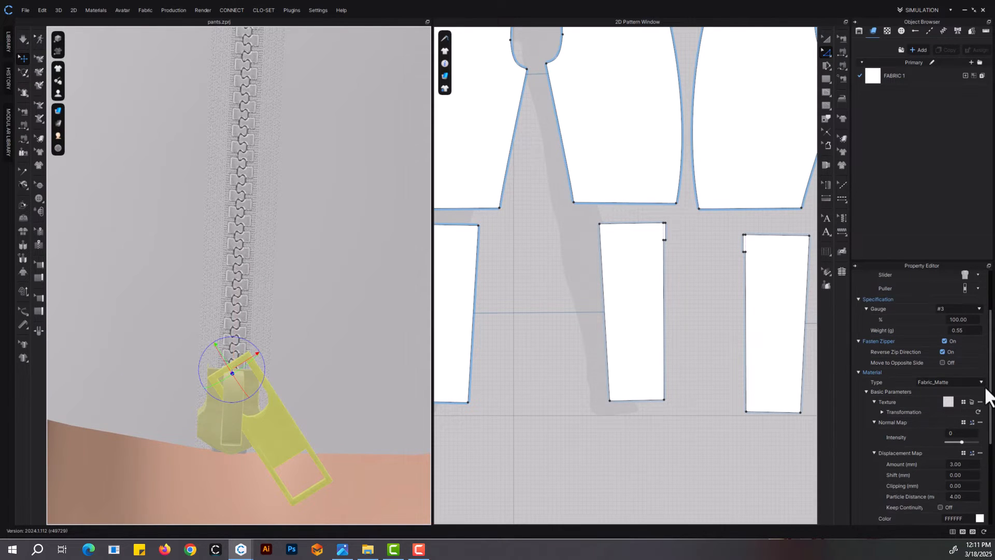
pyautogui.click(959, 382)
pyautogui.click(939, 458)
pyautogui.scroll(-8, 262, 291)
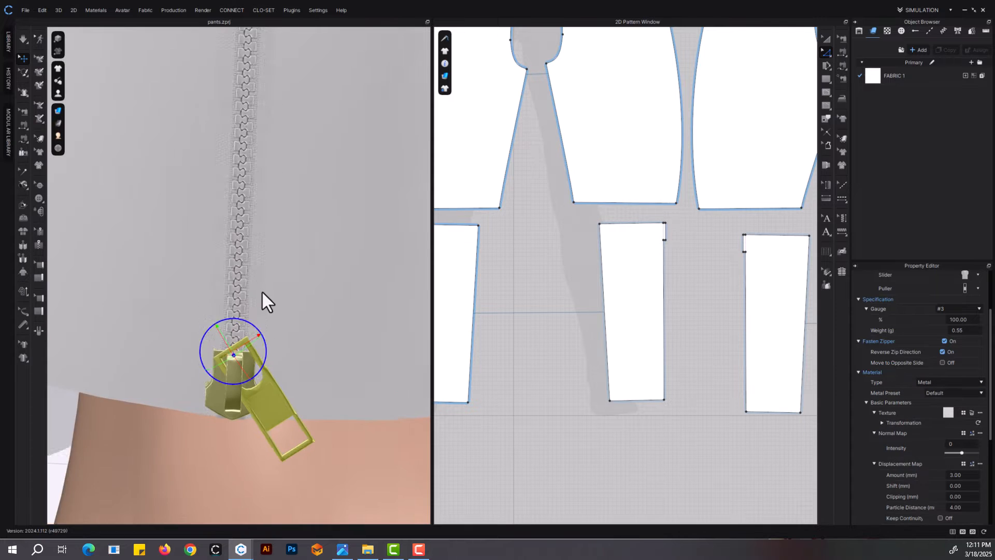
# Sew the upper ends of the right zipper's tapes to the adjoining lower edges of the panel tabs and simulate
pyautogui.moveTo(273, 233); pyautogui.dragTo(293, 428, button='middle')
pyautogui.moveTo(293, 428); pyautogui.dragTo(282, 374, button='right')
pyautogui.scroll(-2, 282, 375)
pyautogui.scroll(10, 266, 332)
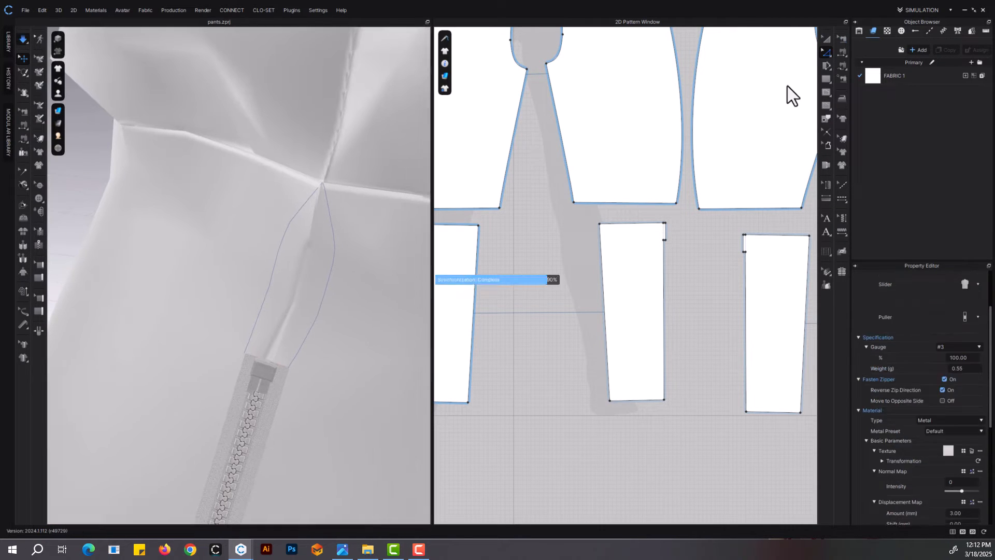
pyautogui.click(841, 53)
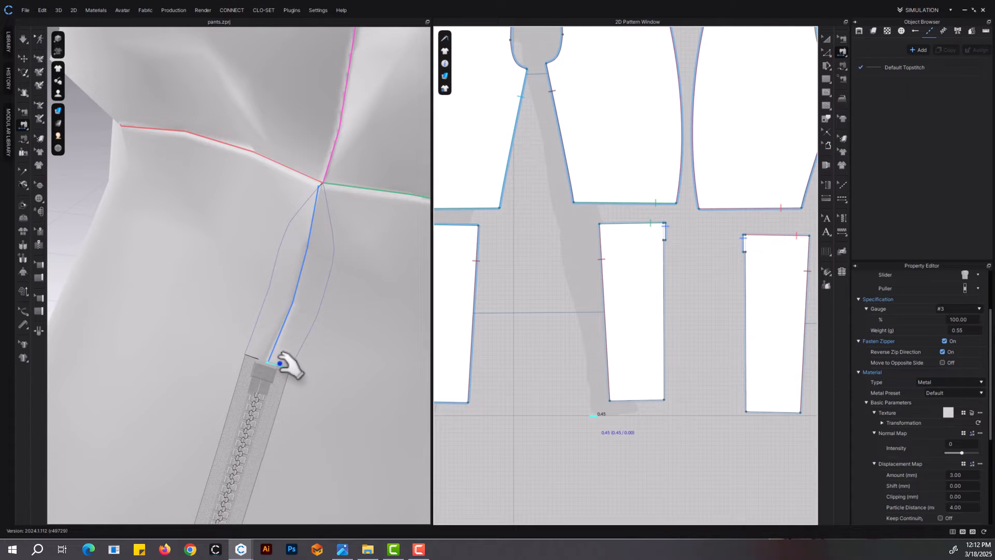
pyautogui.scroll(3, 311, 405)
pyautogui.click(319, 446)
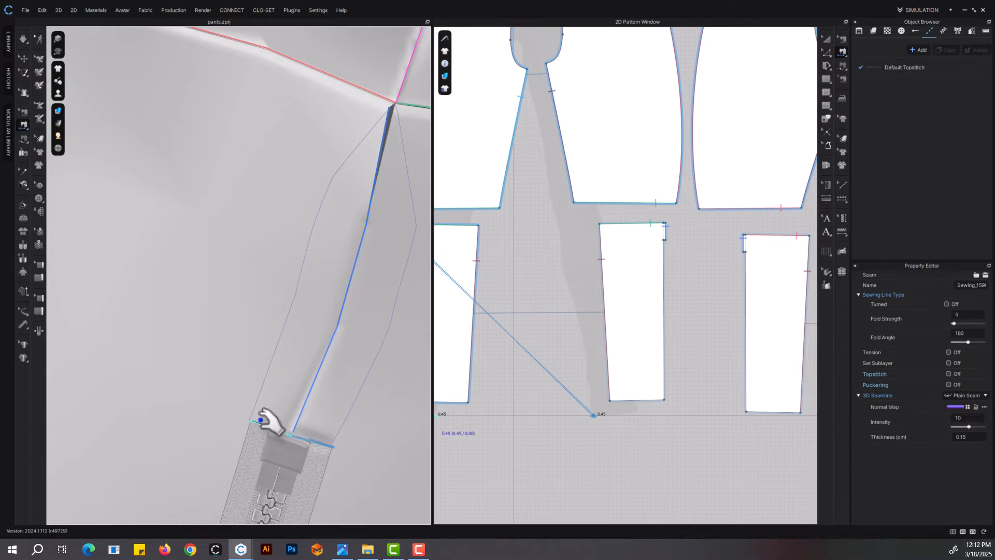
pyautogui.click(260, 423)
pyautogui.click(261, 431)
pyautogui.press('space')
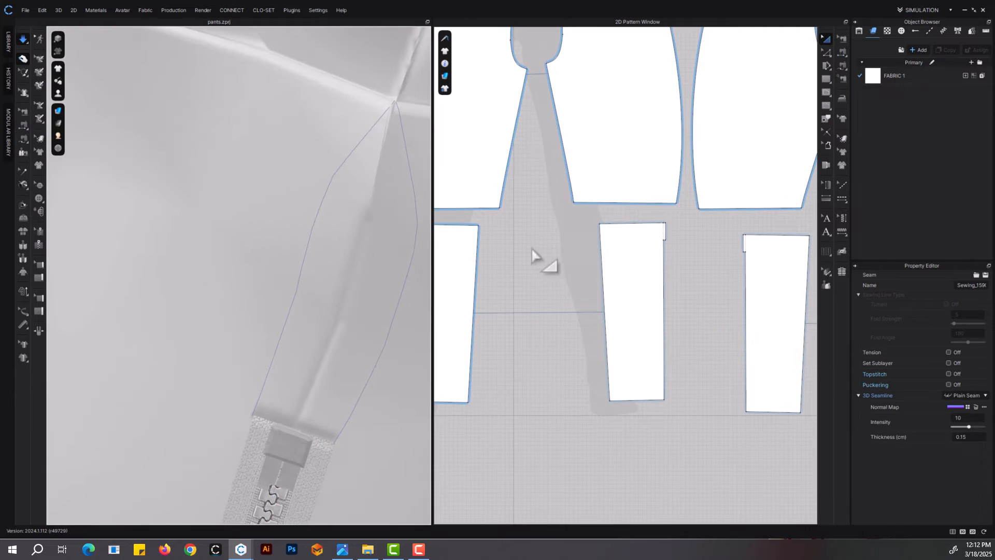
pyautogui.press('space')
# Delete the baselines around the upper tabs of the lower-leg panels
pyautogui.click(826, 39)
pyautogui.scroll(-5, 346, 272)
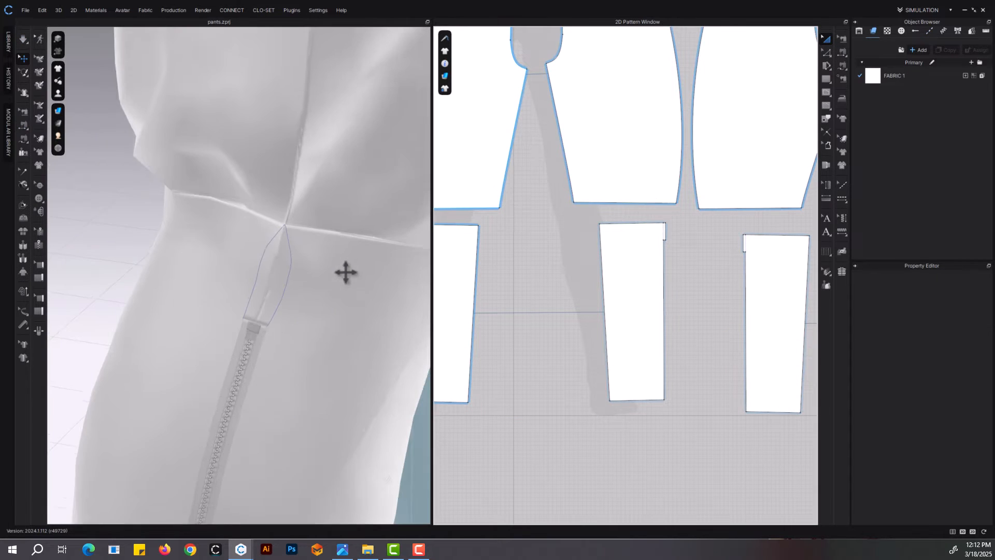
pyautogui.press('z')
pyautogui.rightClick(618, 294)
pyautogui.click(651, 384)
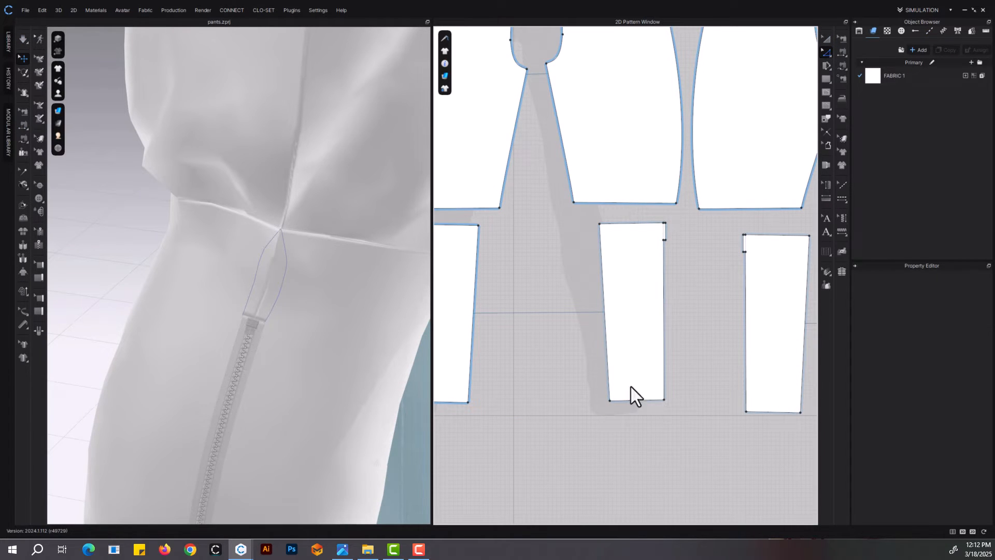
pyautogui.rightClick(645, 297)
pyautogui.click(682, 380)
pyautogui.rightClick(634, 296)
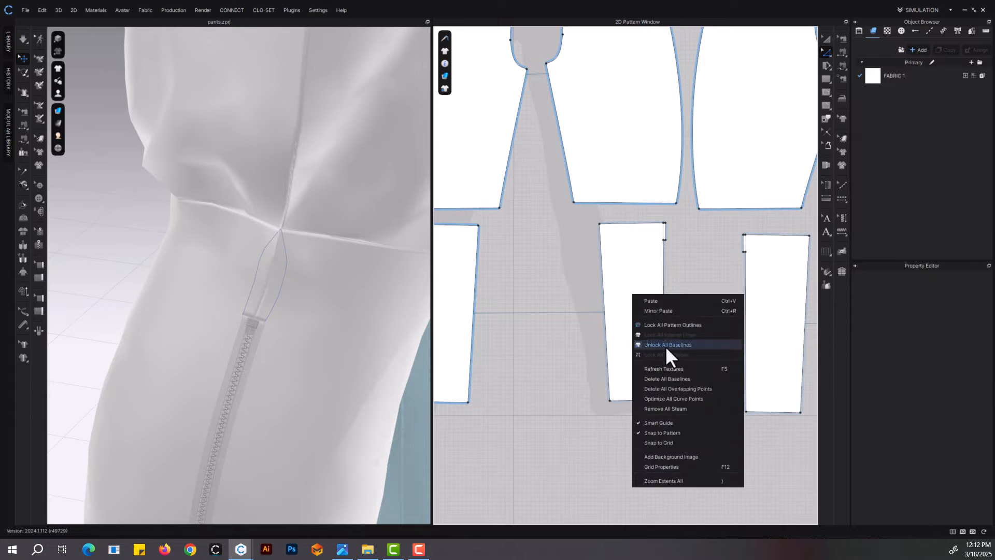
pyautogui.click(673, 379)
# Unfreeze the front and back lower-leg panels on the avatar's left leg
pyautogui.scroll(-5, 268, 309)
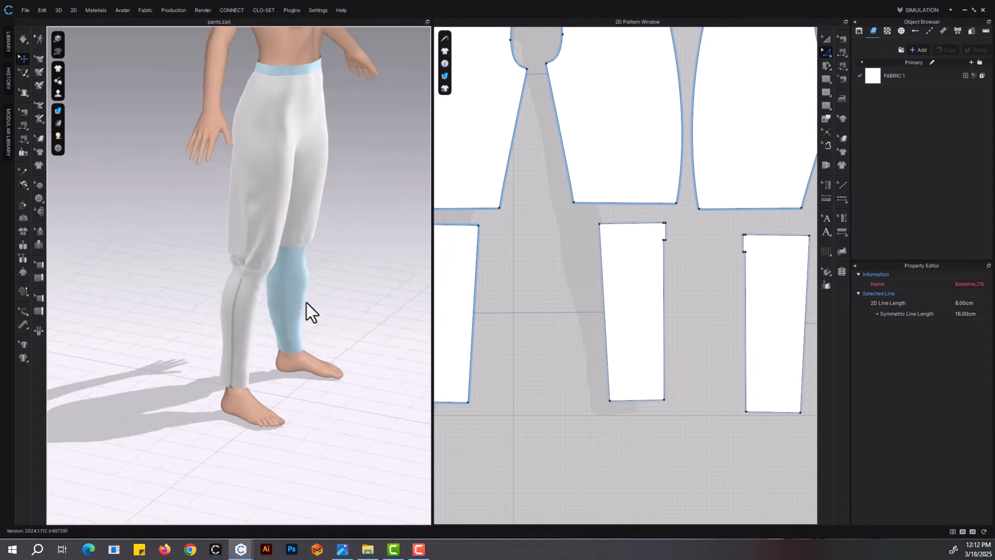
pyautogui.scroll(5, 307, 302)
pyautogui.moveTo(259, 351); pyautogui.dragTo(176, 314, button='right')
pyautogui.moveTo(256, 303); pyautogui.dragTo(252, 197, button='middle')
pyautogui.click(240, 174)
pyautogui.keyDown('shift'); pyautogui.click(181, 162); pyautogui.keyUp('shift')
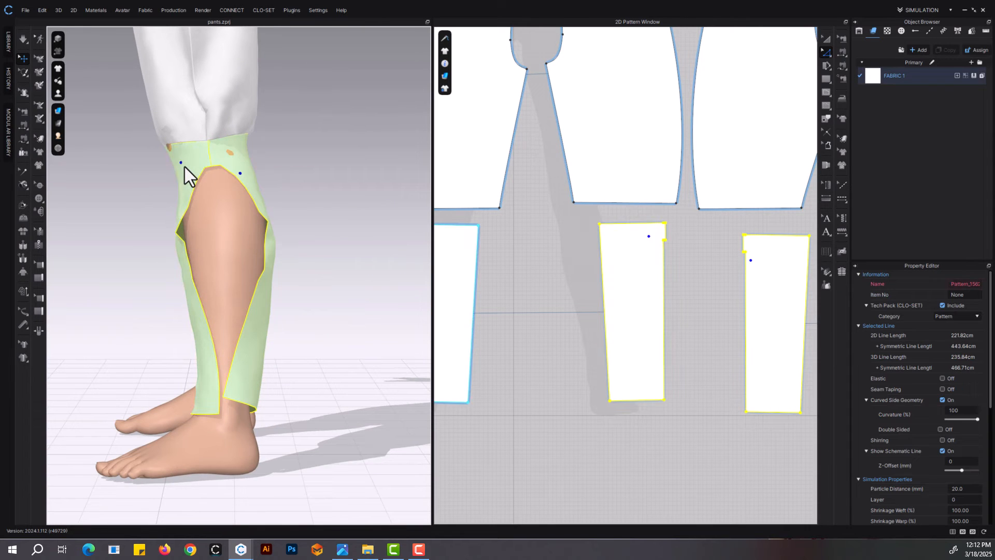
pyautogui.hotkey('ctrl', 'k')
# Create a zipper between the open outer edges of the left lower-leg panels and simulate it closed
pyautogui.click(39, 245)
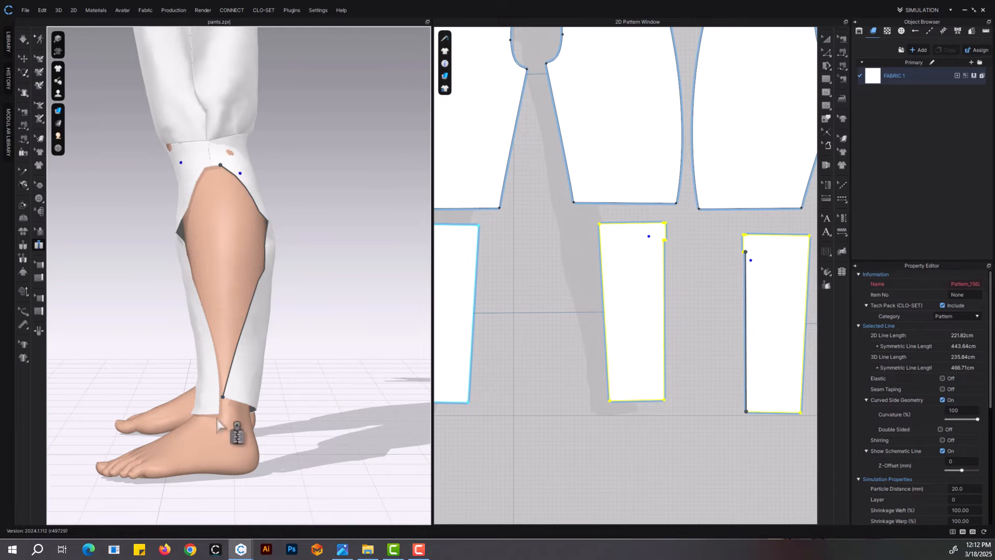
pyautogui.doubleClick(207, 312)
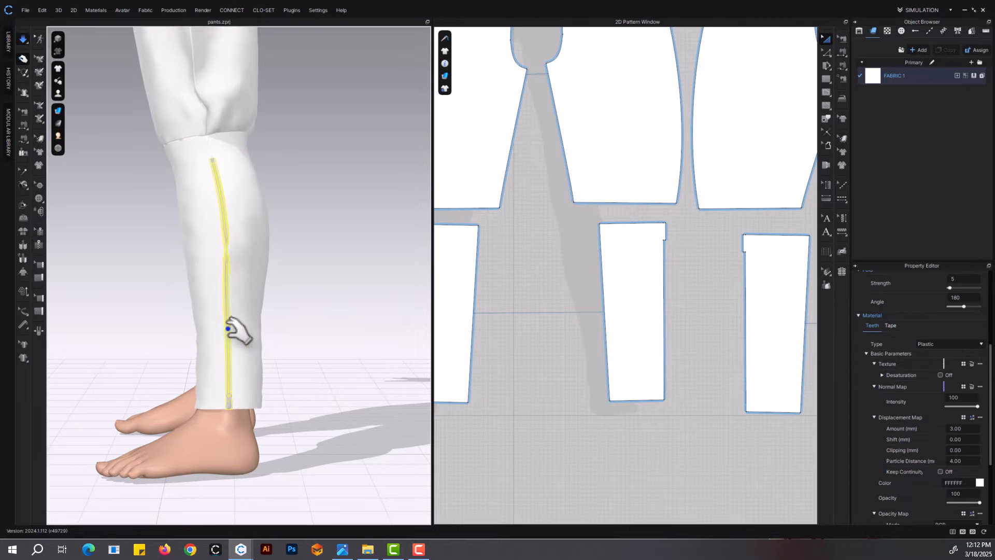
pyautogui.scroll(8, 237, 427)
pyautogui.press('z')
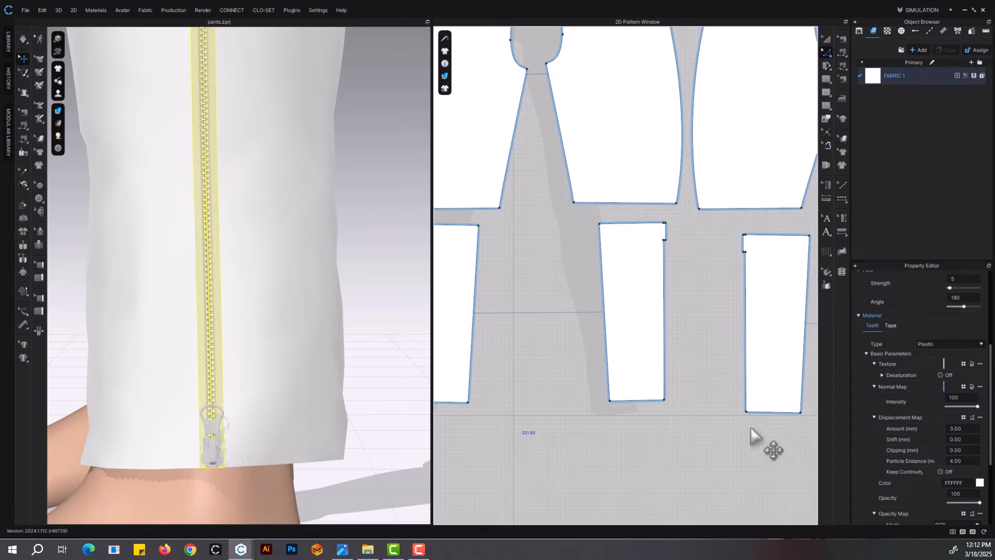
pyautogui.press('space')
# Change the left zipper's puller to the flat rectangular style and set the slider and puller material type to Metal
pyautogui.click(212, 445)
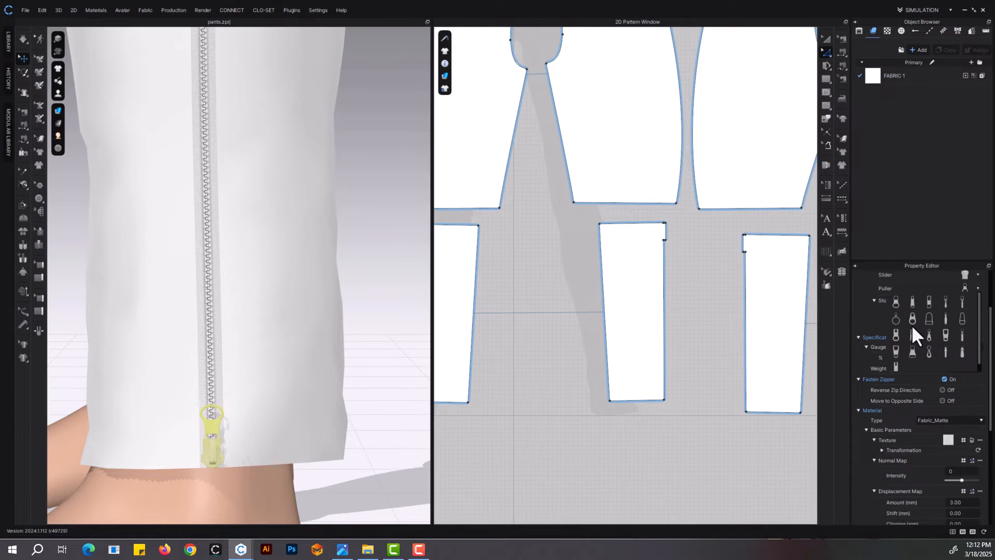
pyautogui.click(950, 420)
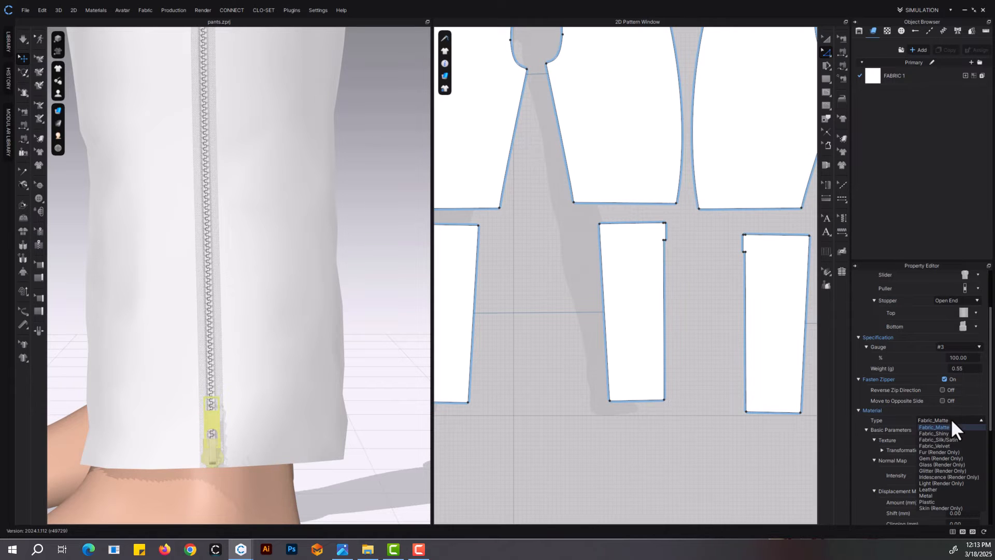
pyautogui.click(944, 496)
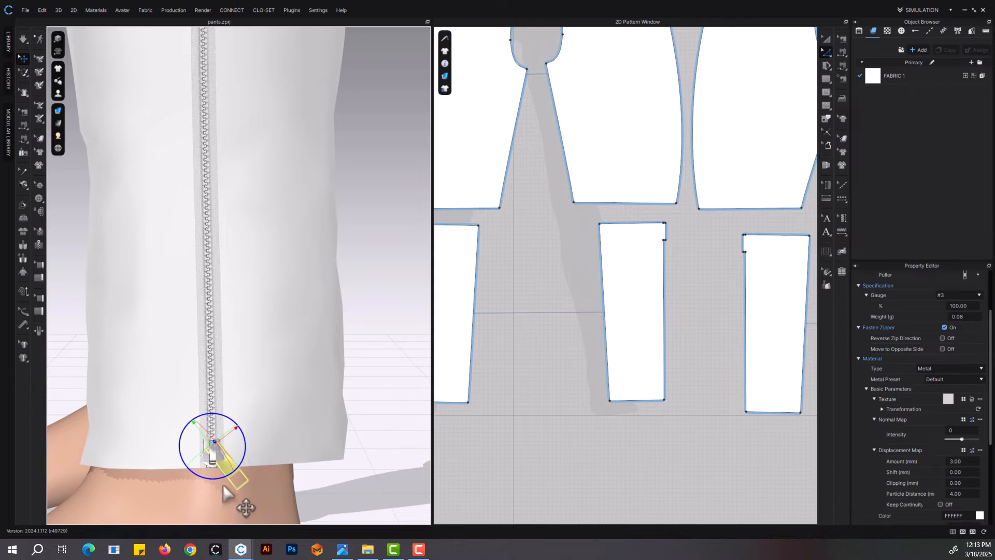
# Rotate and shift the left zipper's puller so it hangs diagonally downward from the slider at the hem
pyautogui.scroll(6, 224, 494)
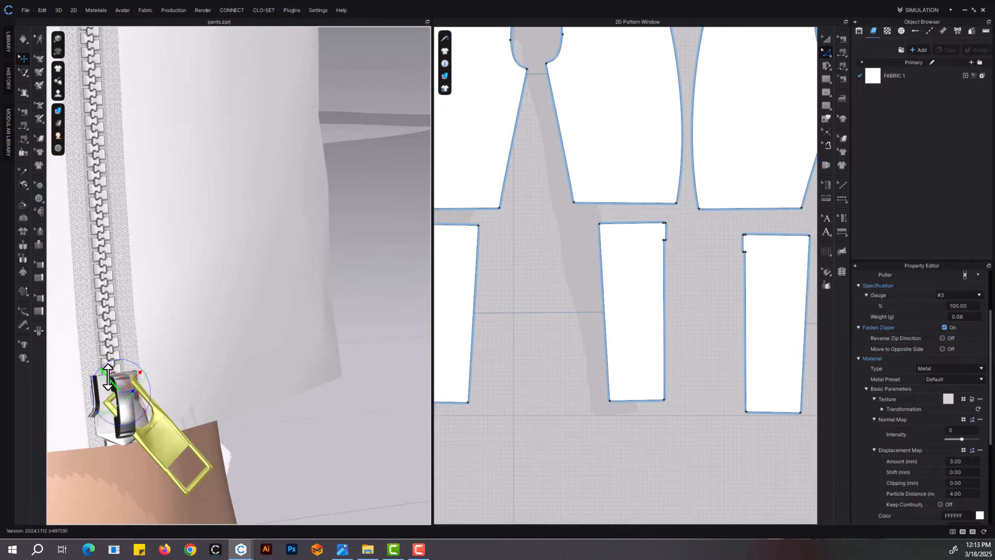
pyautogui.moveTo(108, 377); pyautogui.dragTo(99, 367)
pyautogui.moveTo(121, 372); pyautogui.dragTo(98, 373, button='right')
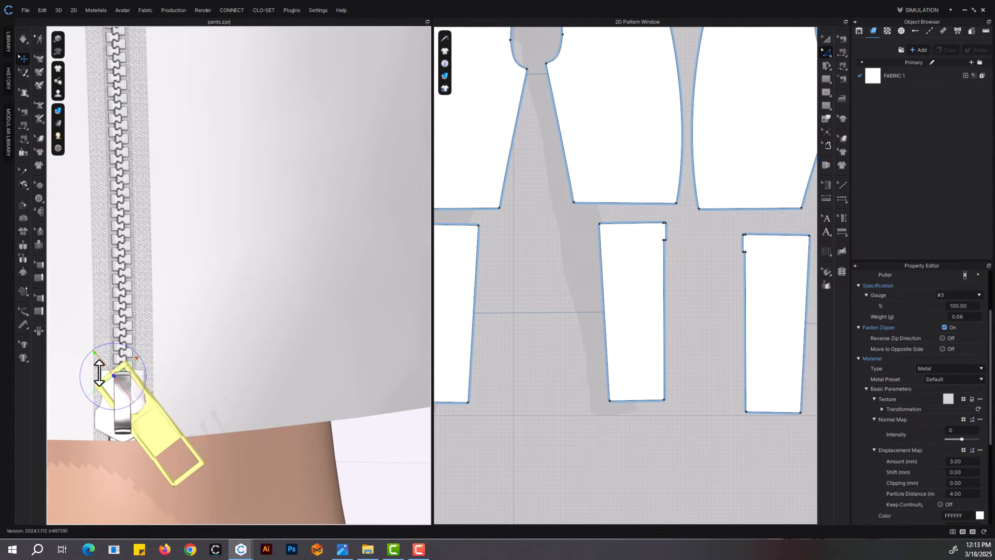
# Sew the upper ends of the left zipper tapes to the notch edges of the left lower-leg panels
pyautogui.scroll(-6, 180, 335)
pyautogui.moveTo(184, 155); pyautogui.dragTo(197, 268, button='middle')
pyautogui.scroll(10, 197, 268)
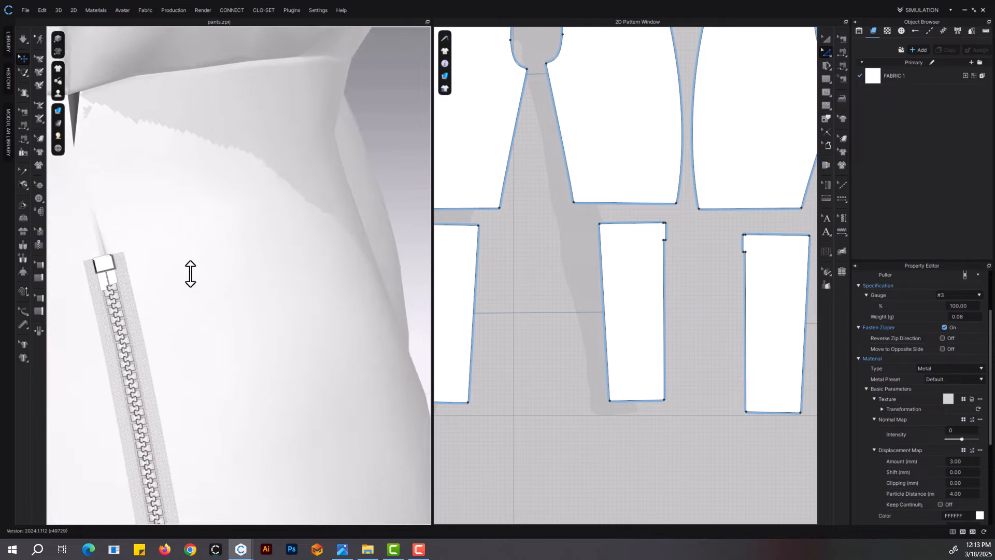
pyautogui.click(202, 317)
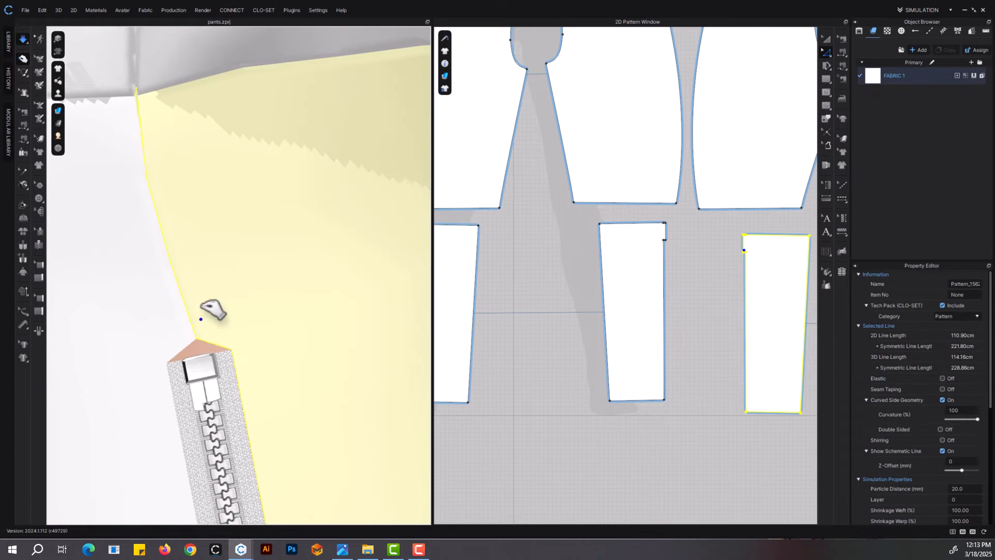
pyautogui.click(842, 53)
pyautogui.click(220, 347)
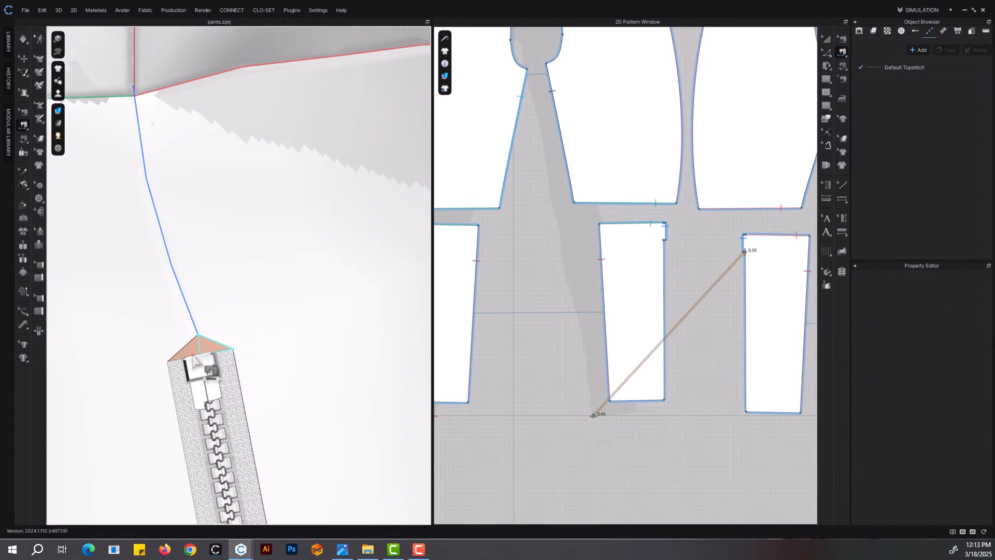
pyautogui.click(220, 353)
pyautogui.click(181, 351)
pyautogui.click(180, 359)
# Reverse the twisted sewing at the upper end of the left zipper and simulate the pants
pyautogui.click(825, 39)
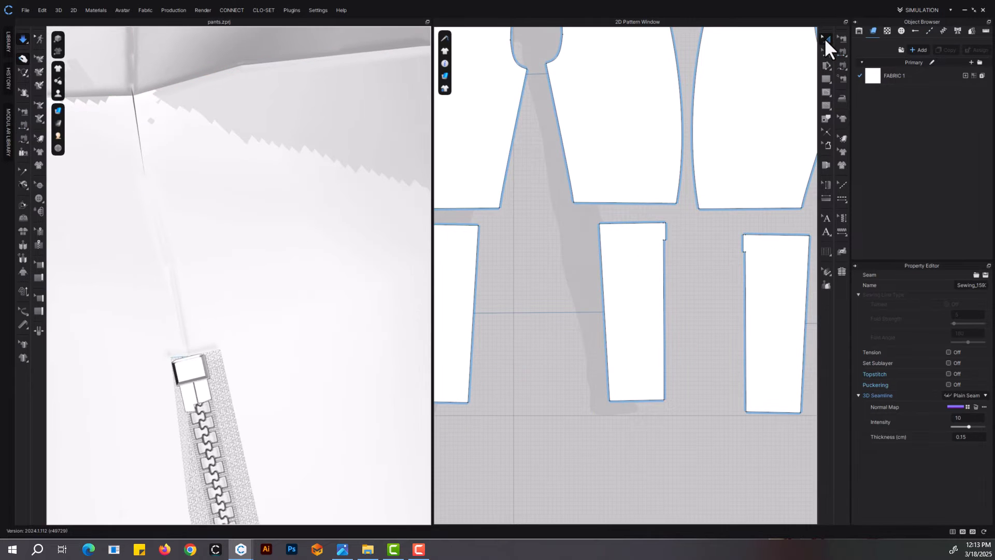
pyautogui.press('b')
pyautogui.rightClick(177, 358)
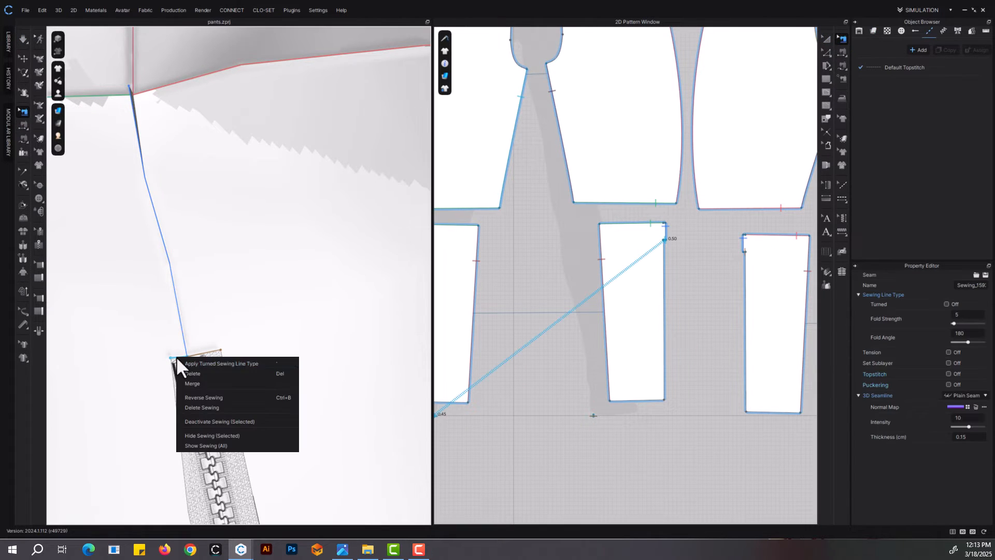
pyautogui.click(196, 397)
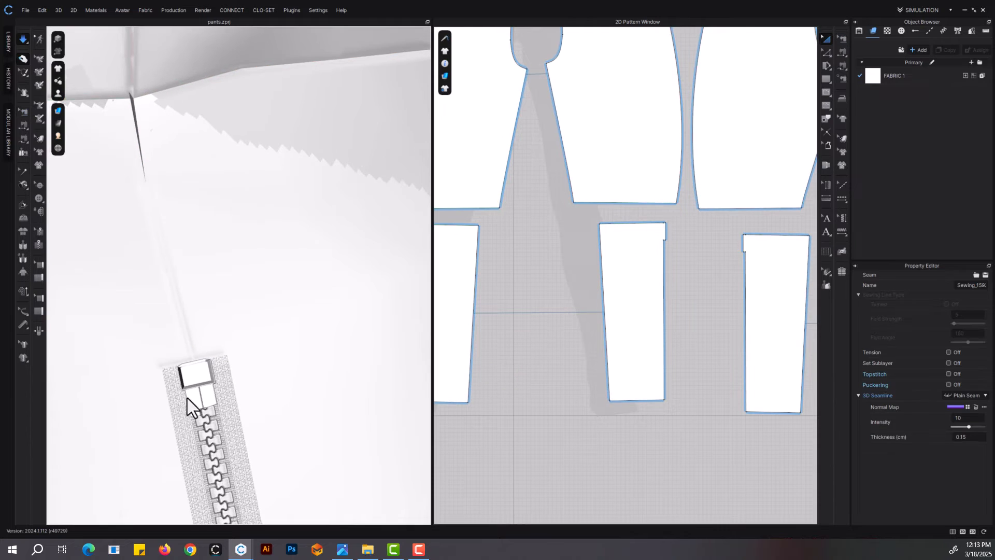
pyautogui.press('space')
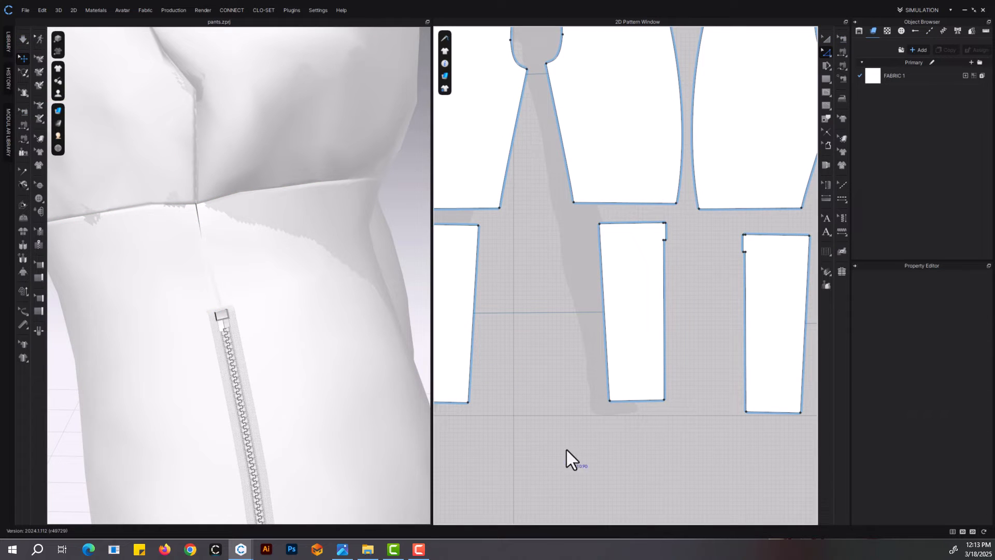
pyautogui.click(167, 239)
pyautogui.press('space')
pyautogui.scroll(-10, 269, 259)
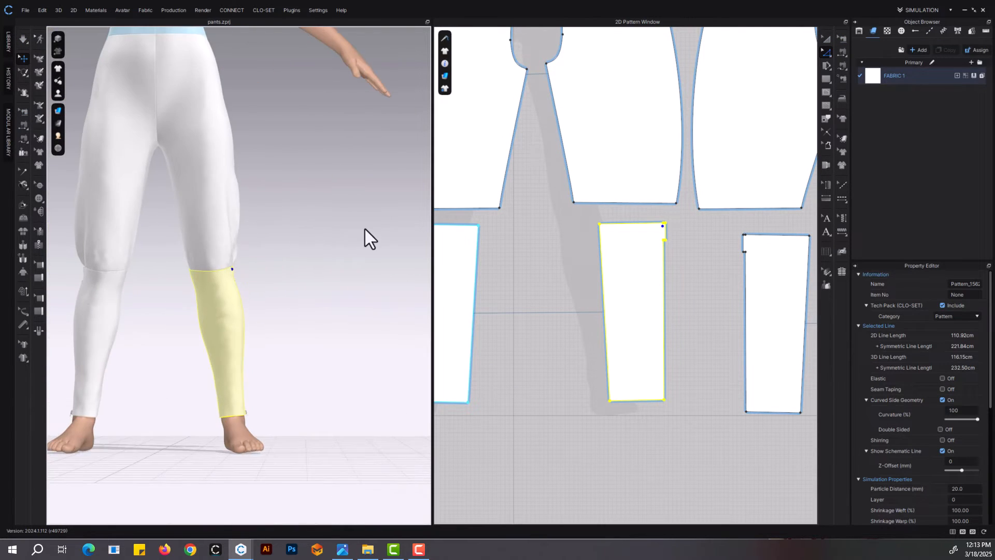
pyautogui.scroll(-8, 363, 244)
pyautogui.click(312, 320)
pyautogui.scroll(3, 273, 342)
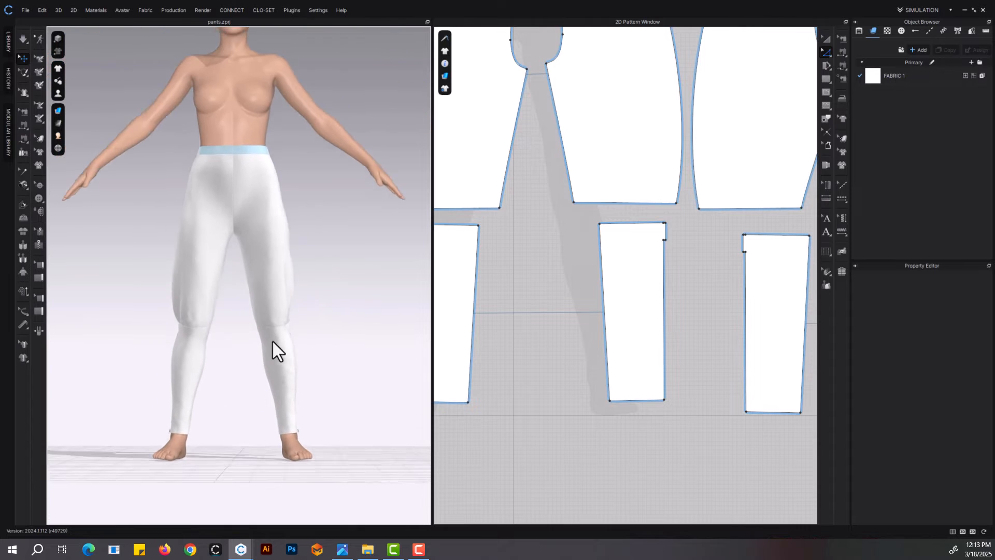
pyautogui.moveTo(273, 341); pyautogui.dragTo(291, 415, button='middle')
# Split the left front panel's waist edge 3.00 cm from the centre-front corner
pyautogui.moveTo(594, 313); pyautogui.dragTo(630, 396, button='middle')
pyautogui.scroll(-10, 631, 394)
pyautogui.moveTo(614, 350); pyautogui.dragTo(600, 268, button='middle')
pyautogui.scroll(10, 598, 264)
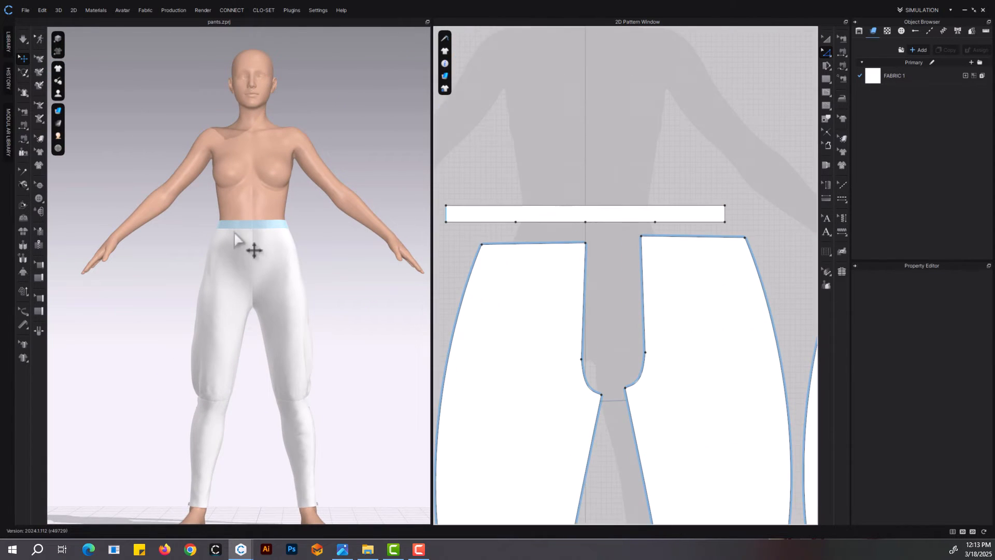
pyautogui.scroll(5, 269, 269)
pyautogui.click(328, 296)
pyautogui.scroll(5, 631, 224)
pyautogui.click(688, 84)
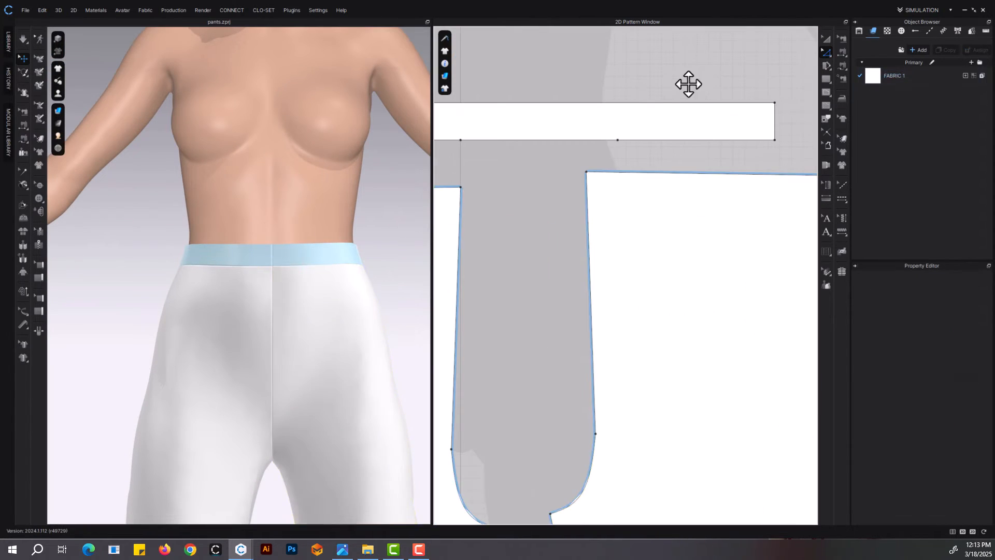
pyautogui.click(619, 184)
pyautogui.write('3')
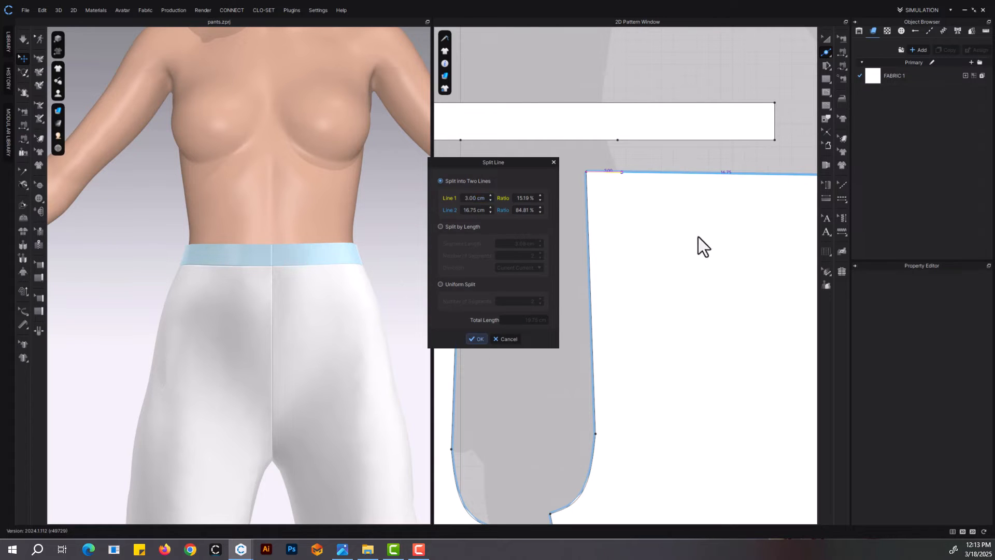
pyautogui.press('Return')
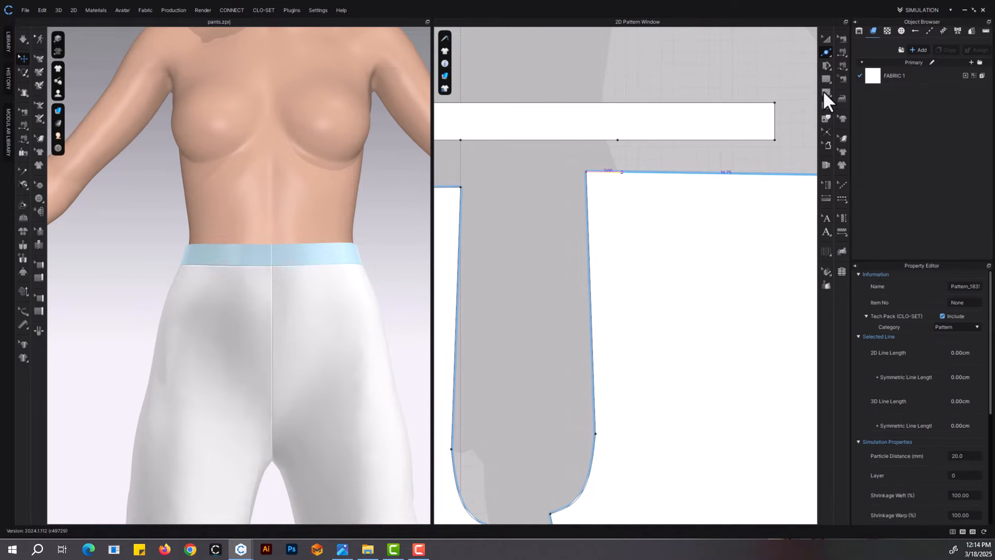
# Shift the front panel's centre-front waist corner together with the 3 cm split point to straighten the centre-front edge, and simulate
pyautogui.click(828, 64)
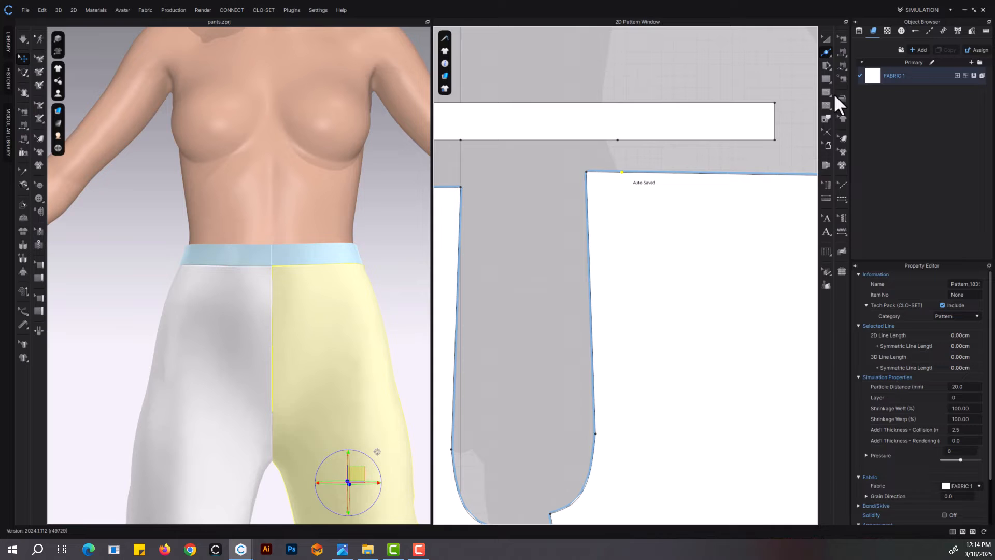
pyautogui.click(637, 157)
pyautogui.click(590, 172)
pyautogui.moveTo(590, 172); pyautogui.dragTo(598, 172)
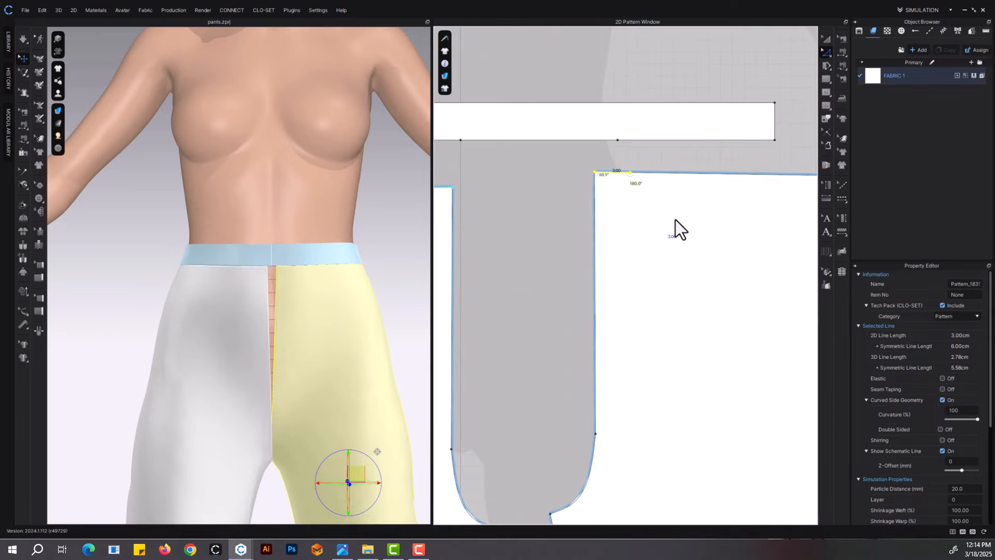
pyautogui.moveTo(676, 220); pyautogui.dragTo(620, 197, button='middle')
pyautogui.press('space')
# Draw an internal fly line on the front panel, about 20 cm down from the split point and about 3 cm diagonally to the centre-front edge
pyautogui.click(827, 92)
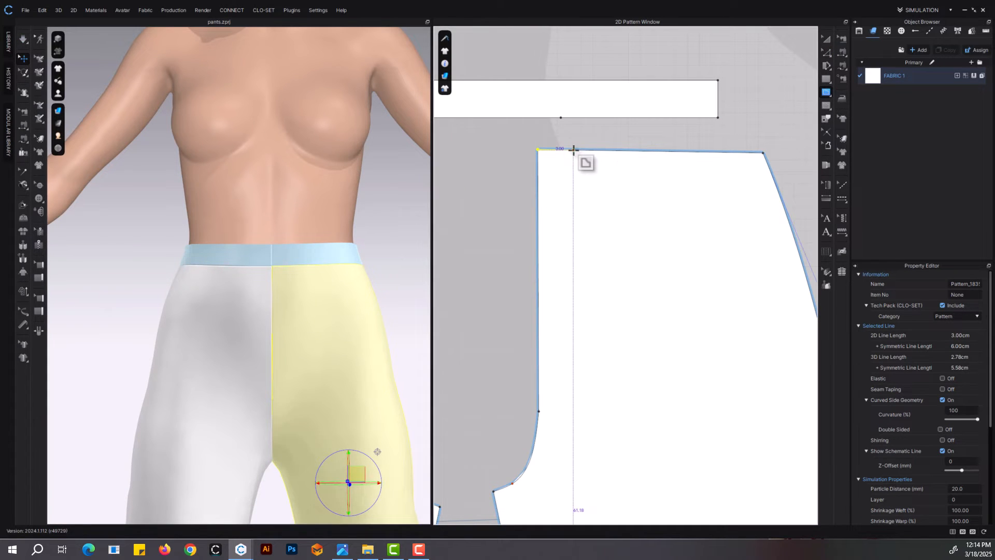
pyautogui.click(574, 151)
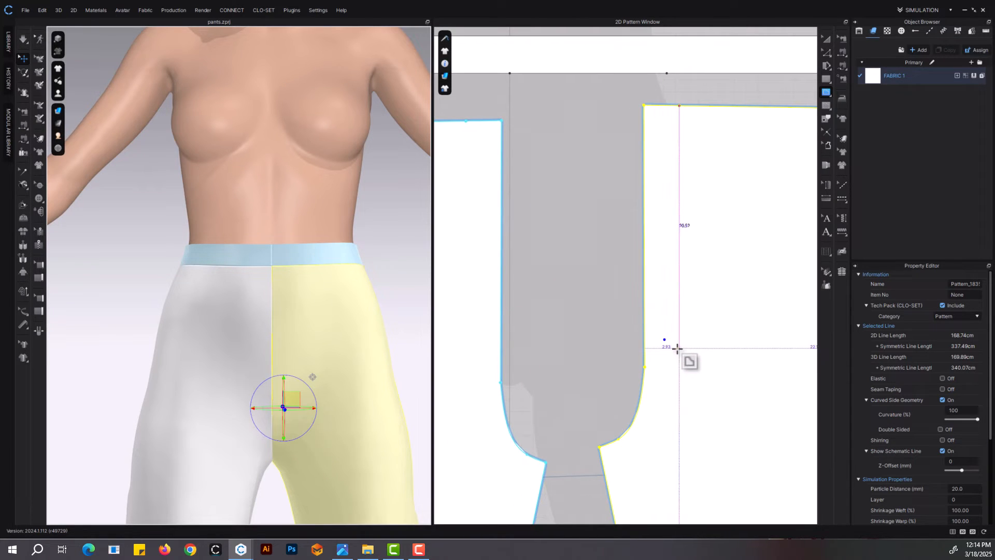
pyautogui.click(675, 347)
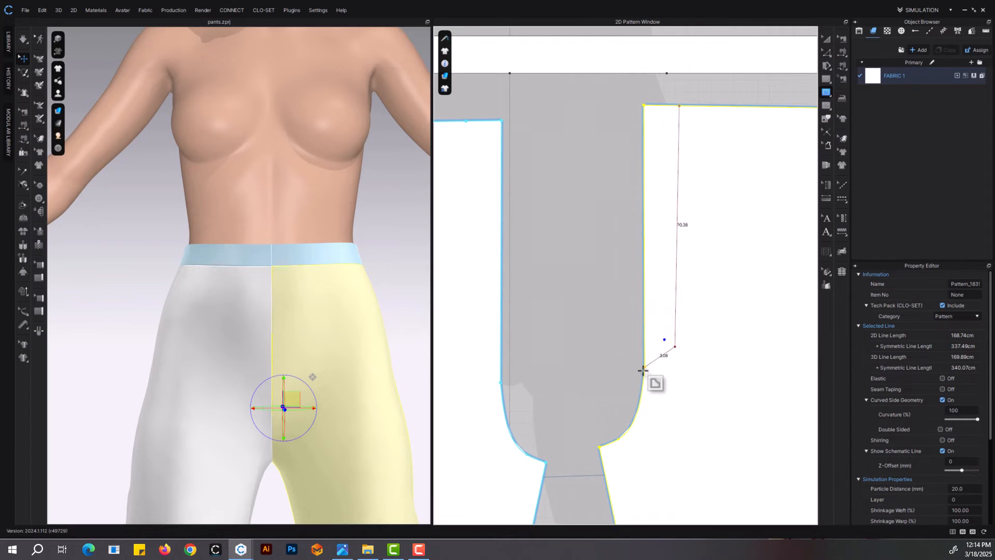
pyautogui.doubleClick(643, 370)
pyautogui.scroll(3, 665, 376)
pyautogui.moveTo(666, 376); pyautogui.dragTo(616, 347, button='middle')
pyautogui.scroll(-4, 285, 326)
pyautogui.moveTo(284, 327); pyautogui.dragTo(304, 329, button='right')
pyautogui.scroll(-4, 616, 328)
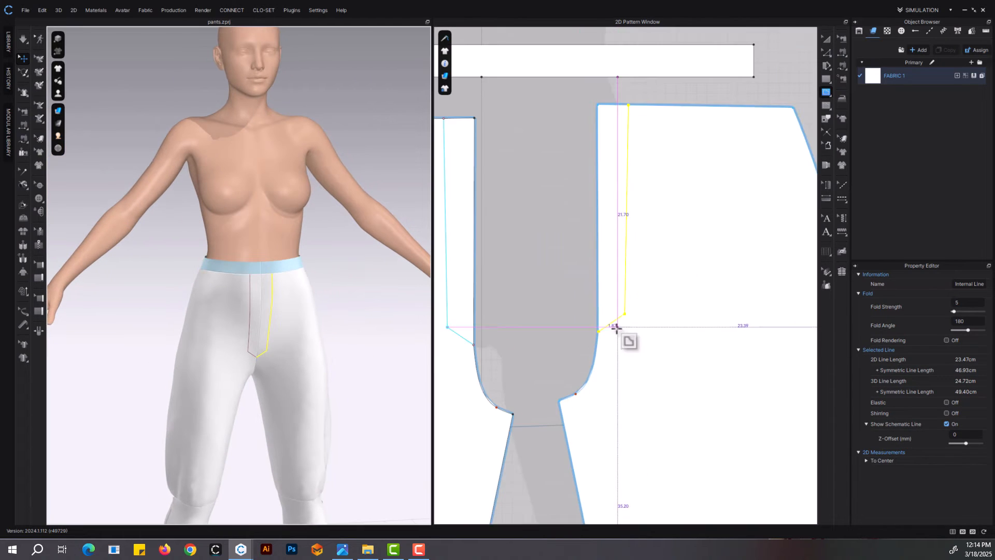
# Move the fly line's lower end point up along the centre-front edge and raise its lower corner to match
pyautogui.scroll(3, 617, 328)
pyautogui.press('z')
pyautogui.moveTo(565, 351); pyautogui.dragTo(558, 299)
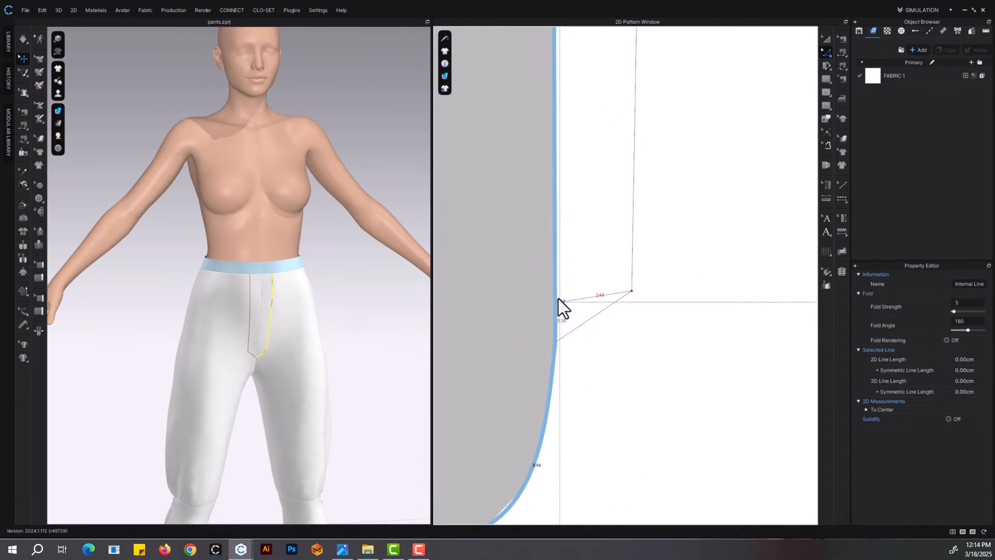
pyautogui.moveTo(633, 291); pyautogui.dragTo(633, 248)
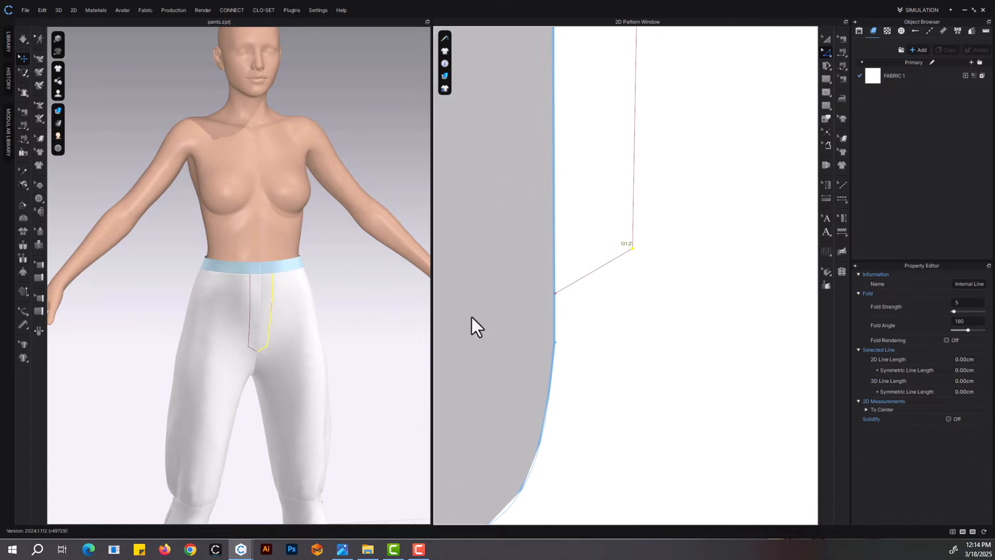
# Raise the inner crotch points of the front and back pants panels slightly
pyautogui.scroll(-3, 290, 332)
pyautogui.moveTo(300, 334); pyautogui.dragTo(282, 326, button='right')
pyautogui.moveTo(596, 245); pyautogui.dragTo(605, 307, button='middle')
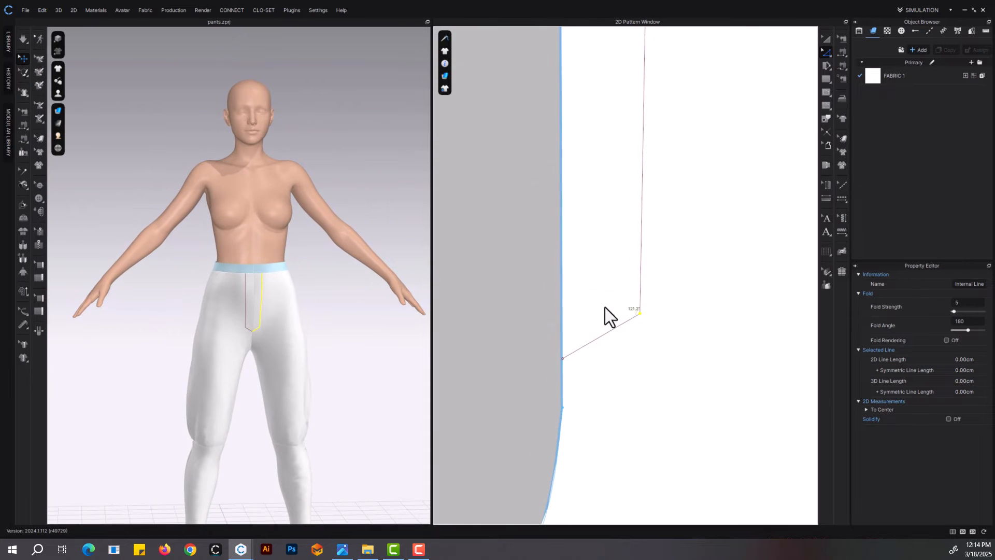
pyautogui.scroll(-4, 611, 348)
pyautogui.moveTo(602, 393); pyautogui.dragTo(639, 298, button='middle')
pyautogui.moveTo(648, 337); pyautogui.dragTo(468, 424)
pyautogui.scroll(-3, 636, 344)
pyautogui.scroll(2, 667, 317)
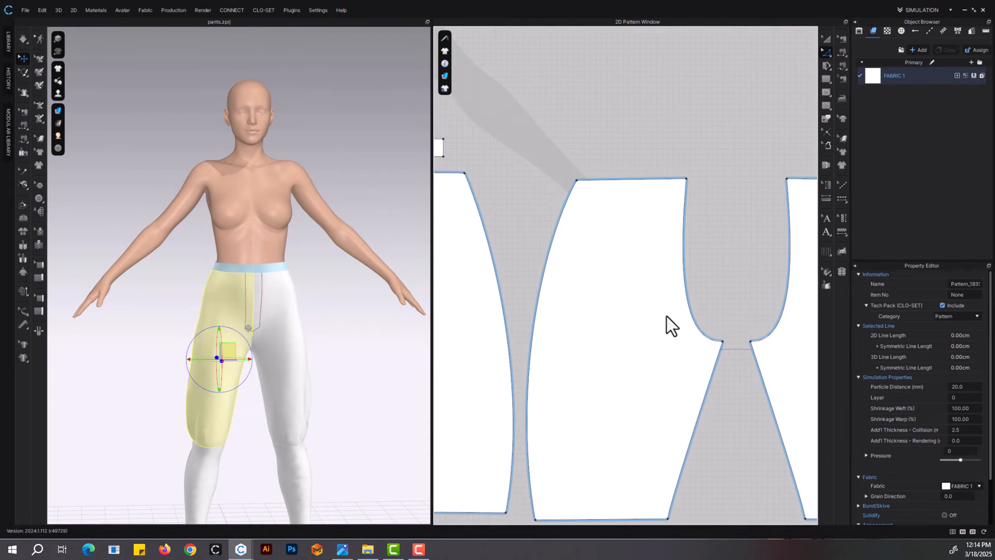
pyautogui.moveTo(723, 341); pyautogui.dragTo(723, 327)
pyautogui.scroll(3, 324, 325)
pyautogui.moveTo(666, 314); pyautogui.dragTo(812, 372, button='middle')
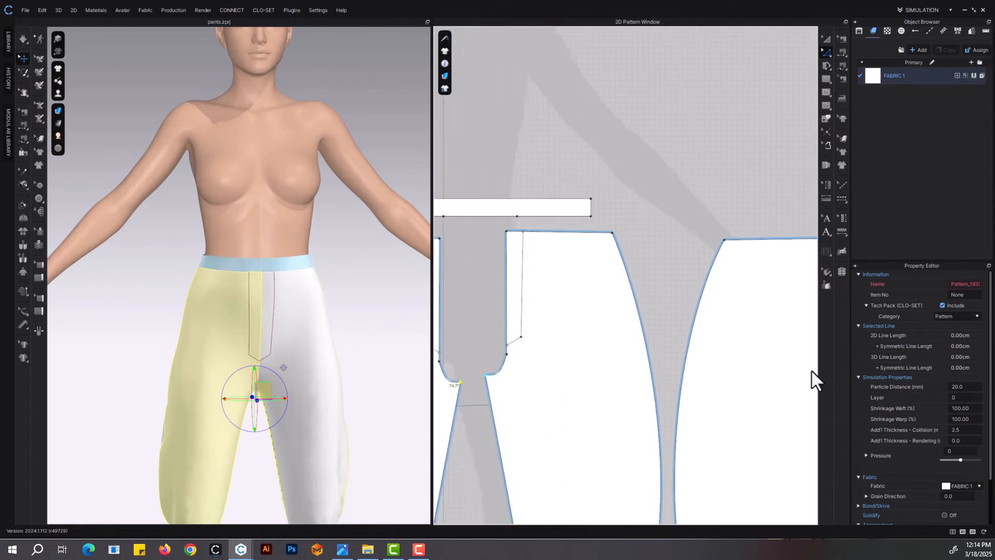
# Bend the fly line's diagonal lower segment into a smooth rounded curve
pyautogui.moveTo(527, 329); pyautogui.dragTo(630, 298, button='middle')
pyautogui.scroll(5, 633, 307)
pyautogui.click(625, 300)
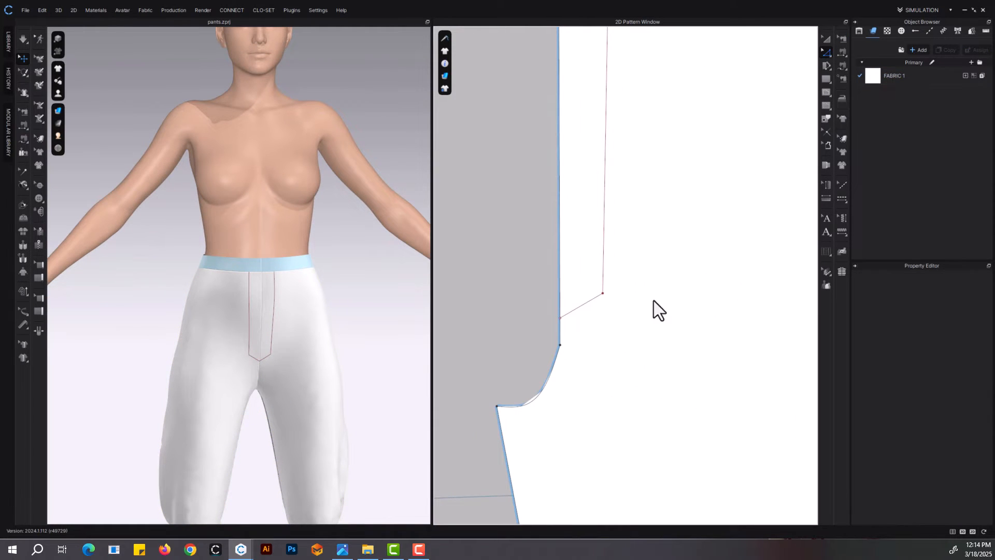
pyautogui.moveTo(578, 308); pyautogui.dragTo(594, 321)
pyautogui.scroll(5, 620, 311)
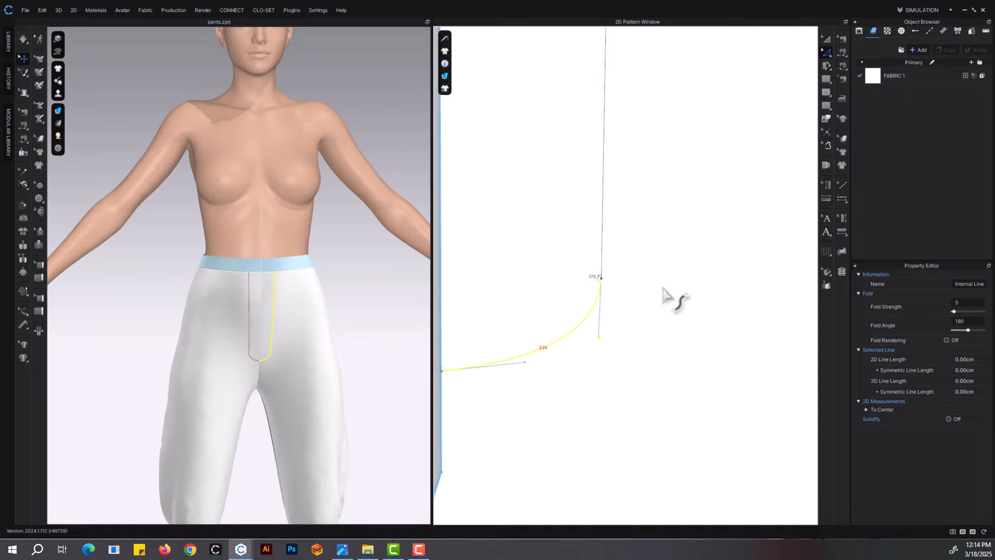
# Trace the fly area of the left front panel as a separate pattern piece and place it between the two front panels
pyautogui.scroll(-5, 664, 290)
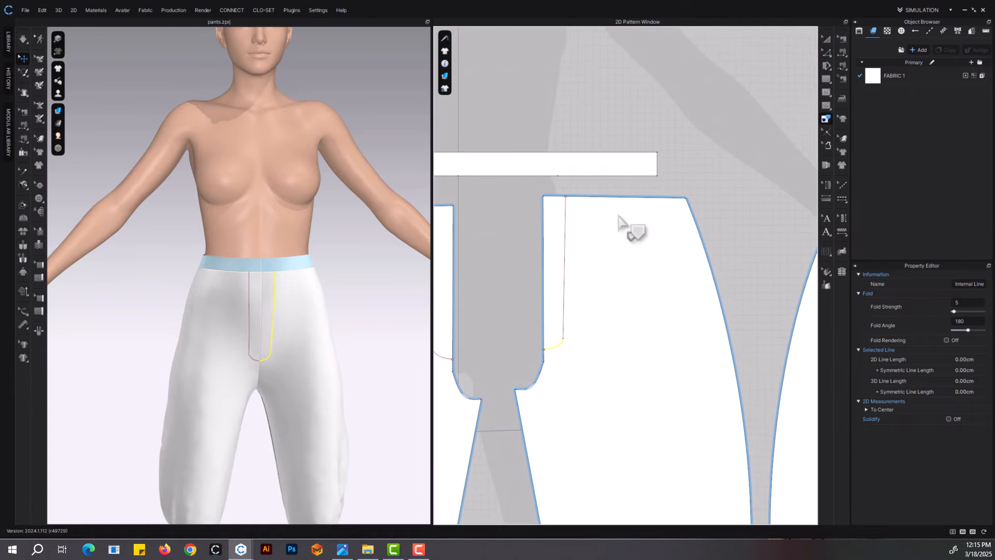
pyautogui.click(582, 177)
pyautogui.click(564, 280)
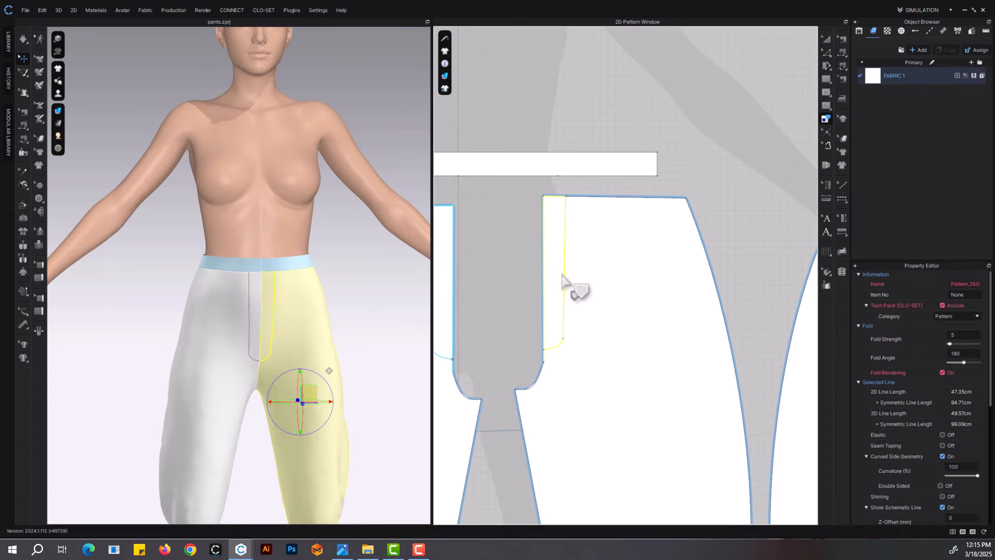
pyautogui.rightClick(567, 229)
pyautogui.click(577, 238)
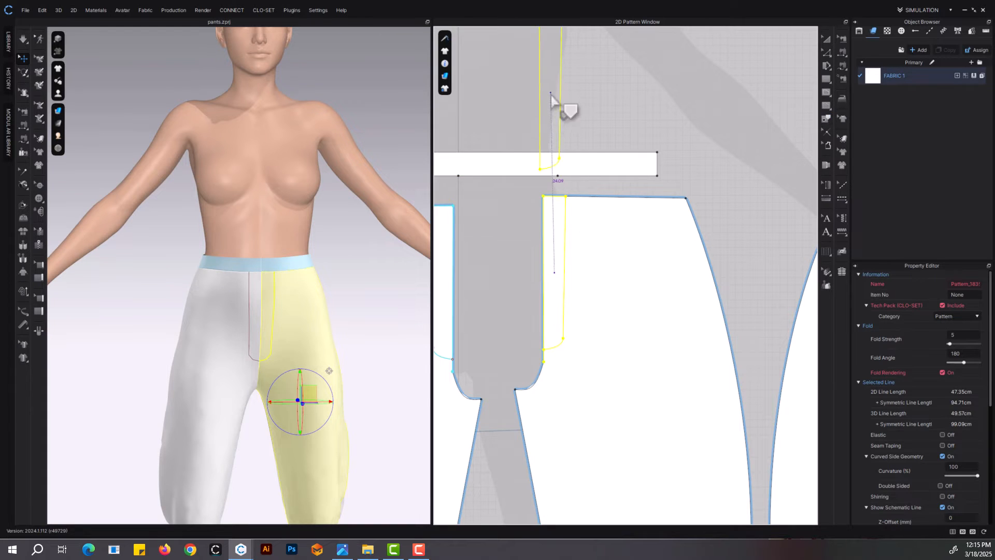
pyautogui.click(533, 377)
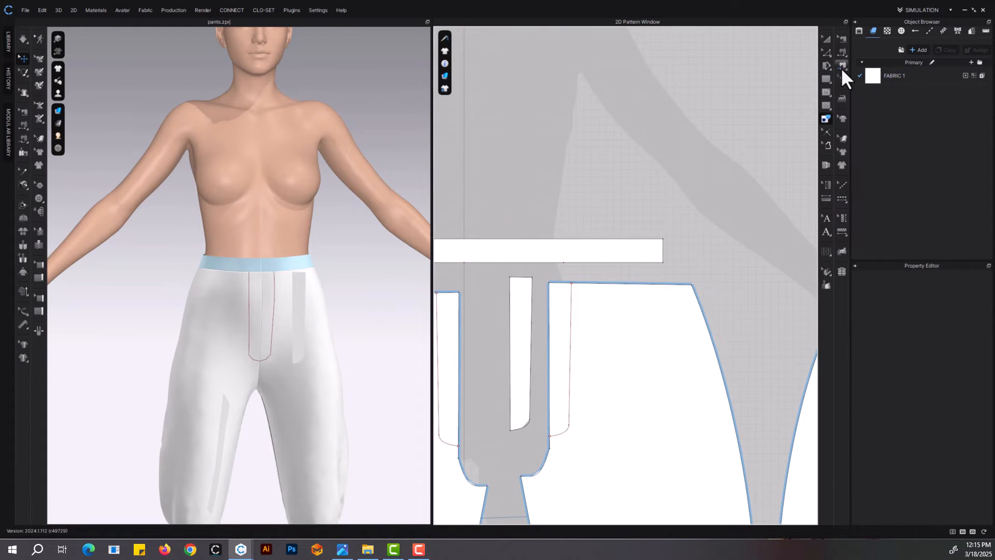
# Sew the fly piece's long outer edge and rounded end to the matching internal line on the left front panel
pyautogui.click(842, 67)
pyautogui.click(842, 66)
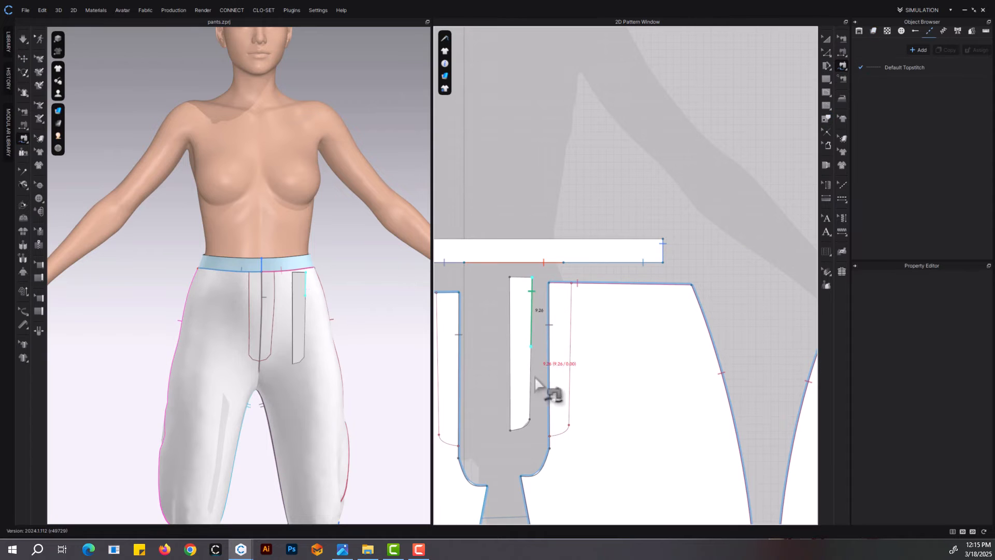
pyautogui.click(512, 431)
pyautogui.click(572, 284)
pyautogui.click(551, 436)
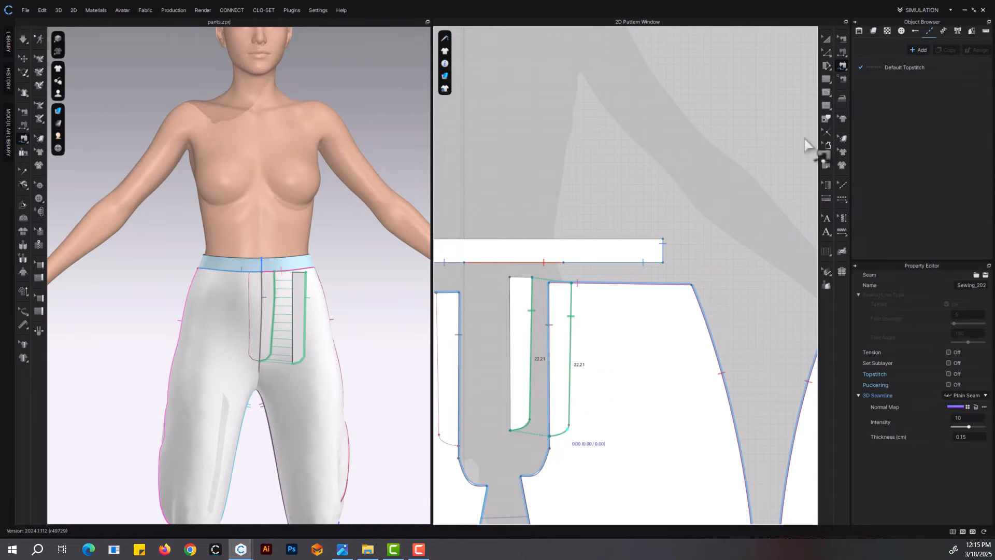
# Set the fly piece's particle distance to 10 mm
pyautogui.click(827, 39)
pyautogui.click(521, 384)
pyautogui.doubleClick(959, 467)
pyautogui.write('1')
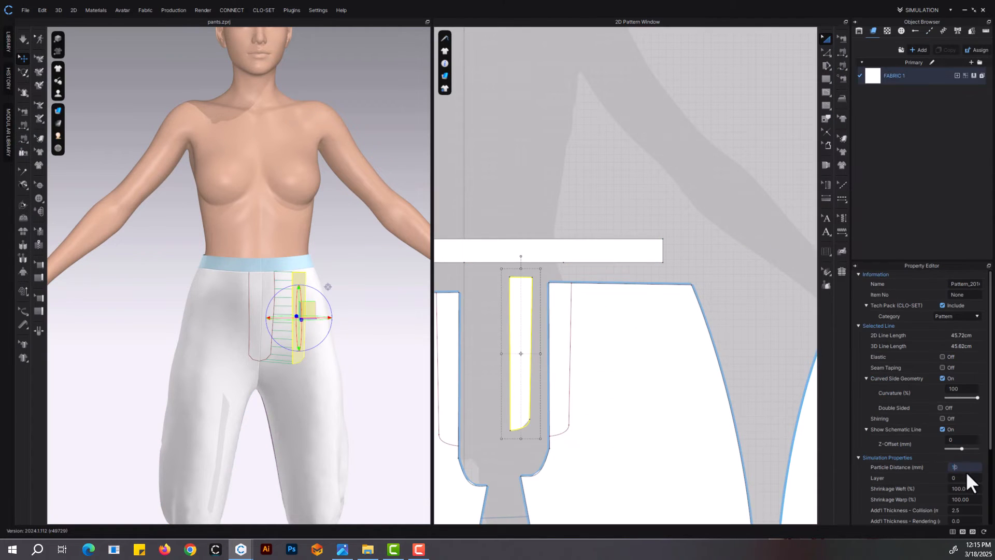
pyautogui.write('0')
pyautogui.press('Return')
# Select all the pattern pieces of the pants and change their shared particle distance
pyautogui.scroll(-10, 639, 395)
pyautogui.moveTo(659, 403); pyautogui.dragTo(613, 337, button='middle')
pyautogui.moveTo(508, 275); pyautogui.dragTo(791, 491)
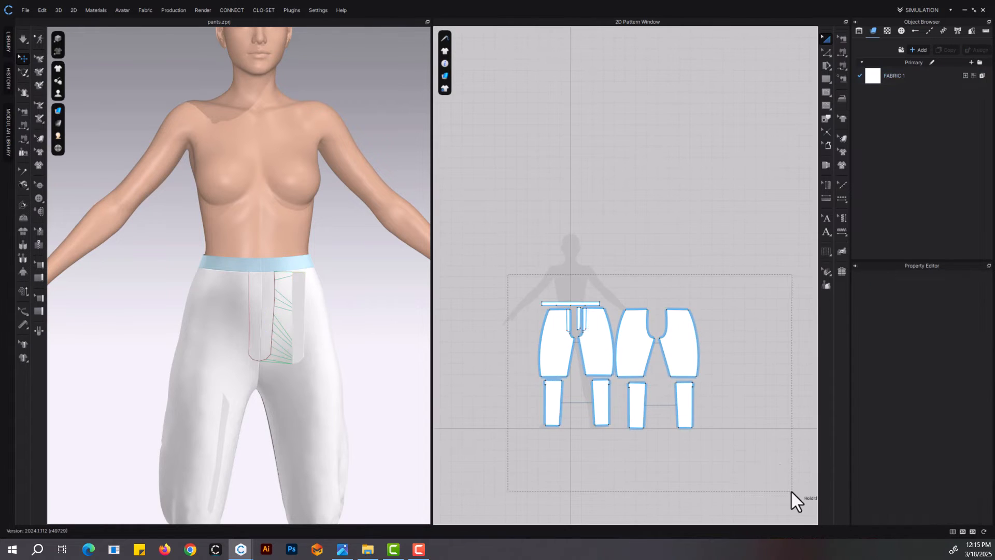
pyautogui.doubleClick(967, 488)
pyautogui.write('10')
pyautogui.click(610, 258)
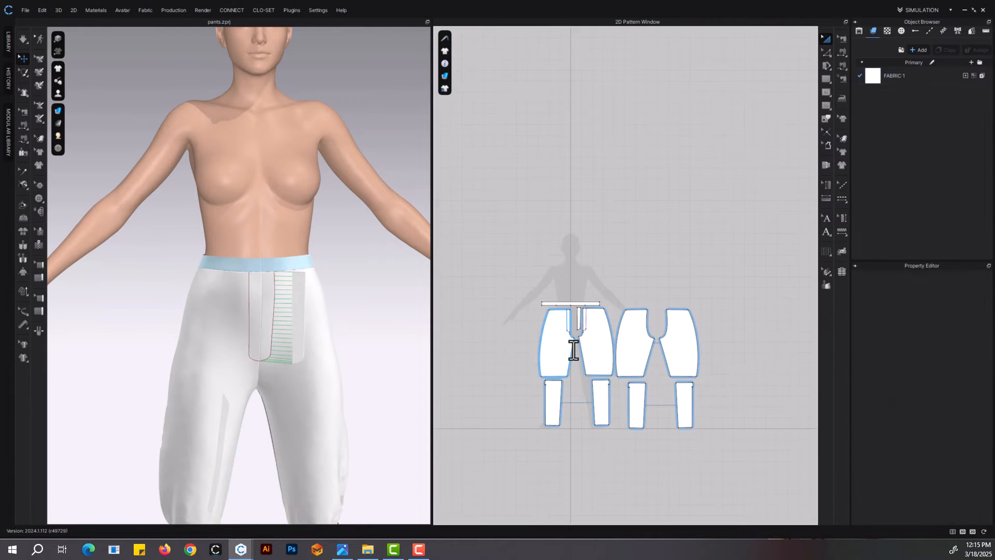
# Move the fly piece over the centre front of the pants in 3D and simulate to draw its seams closed
pyautogui.scroll(10, 576, 348)
pyautogui.moveTo(282, 335); pyautogui.dragTo(277, 411, button='middle')
pyautogui.moveTo(297, 385); pyautogui.dragTo(265, 385)
pyautogui.scroll(3, 287, 373)
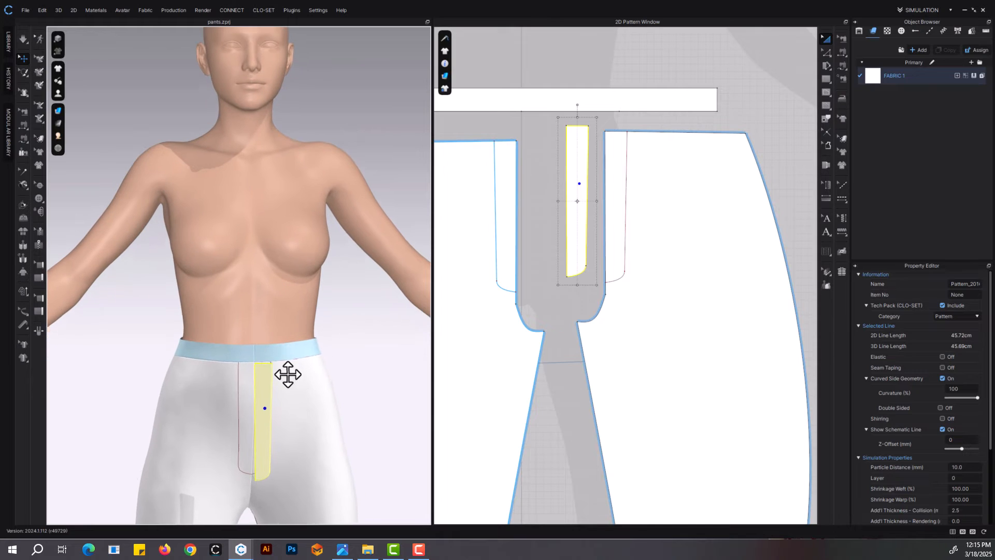
pyautogui.press('space')
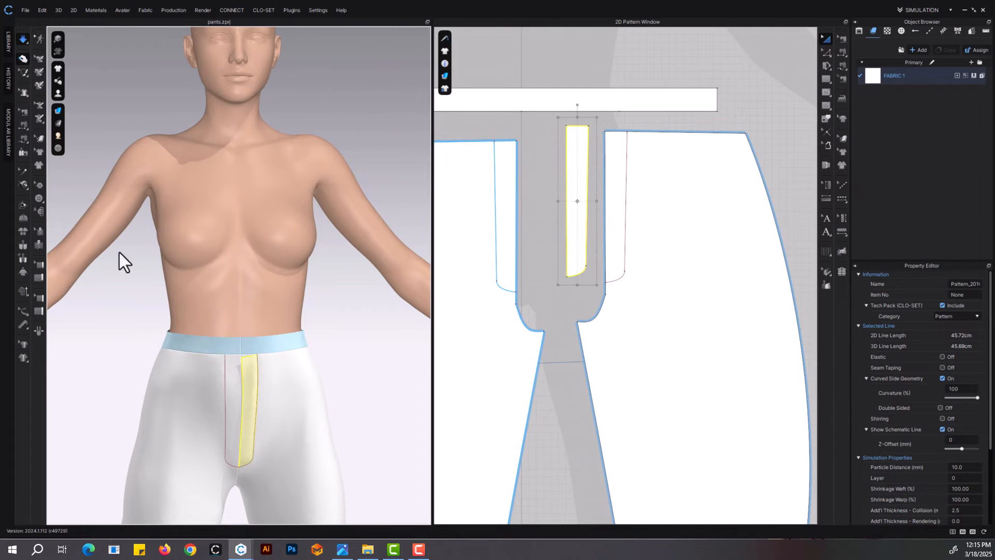
pyautogui.press('space')
# Draw a vertical internal line across the full height of the waistband, about 2.12 cm from its end
pyautogui.moveTo(62, 67)
pyautogui.scroll(4, 263, 352)
pyautogui.moveTo(287, 372)
pyautogui.mouseDown(button='middle')
pyautogui.moveTo(290, 402)
pyautogui.moveTo(270, 364)
pyautogui.mouseUp(button='middle')
pyautogui.moveTo(667, 236); pyautogui.dragTo(839, 377, button='middle')
pyautogui.click(227, 333)
pyautogui.scroll(4, 543, 283)
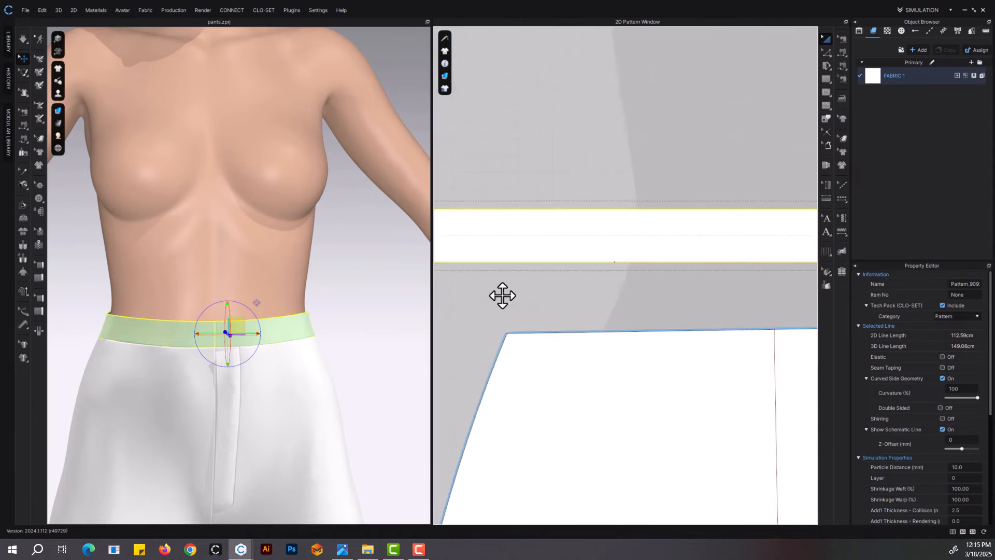
pyautogui.click(499, 255)
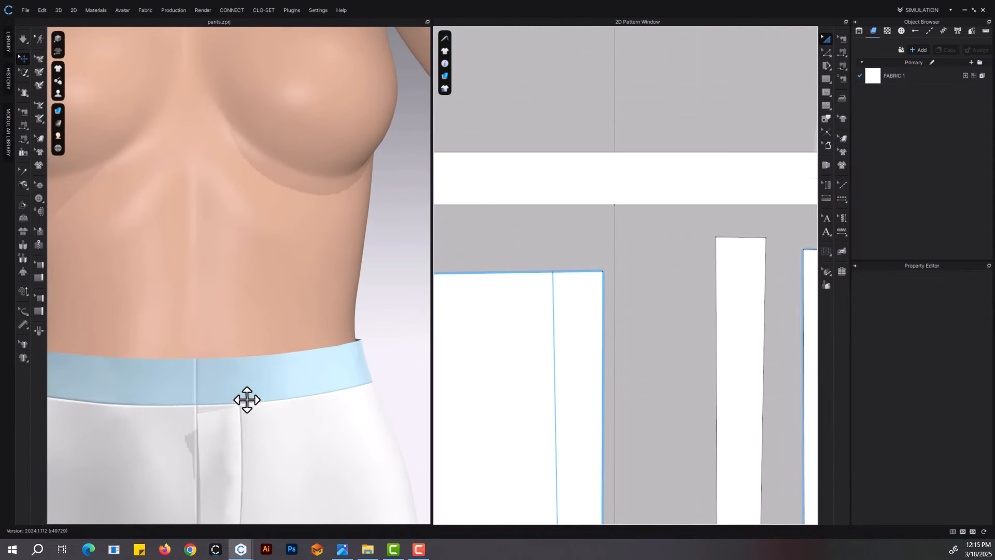
pyautogui.click(240, 396)
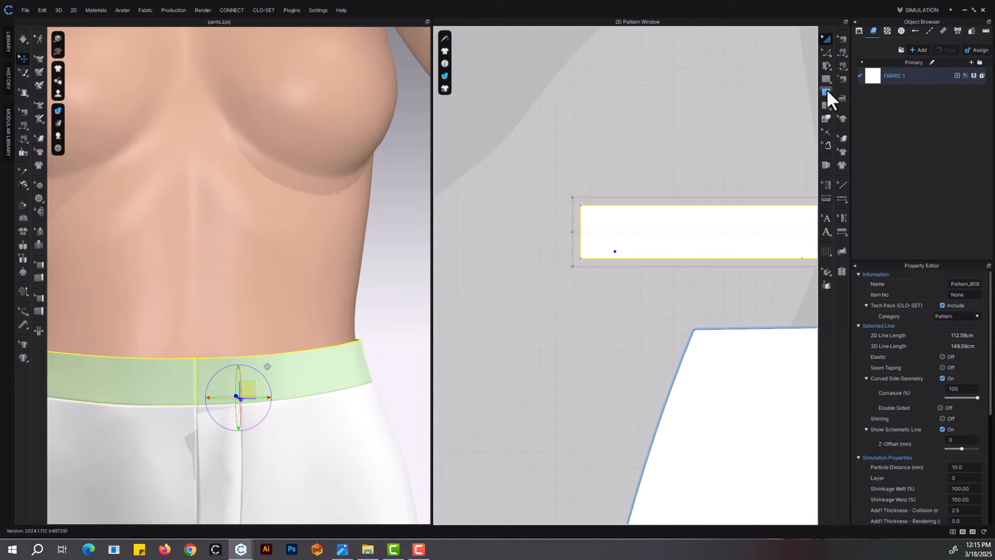
pyautogui.click(826, 93)
pyautogui.scroll(2, 648, 233)
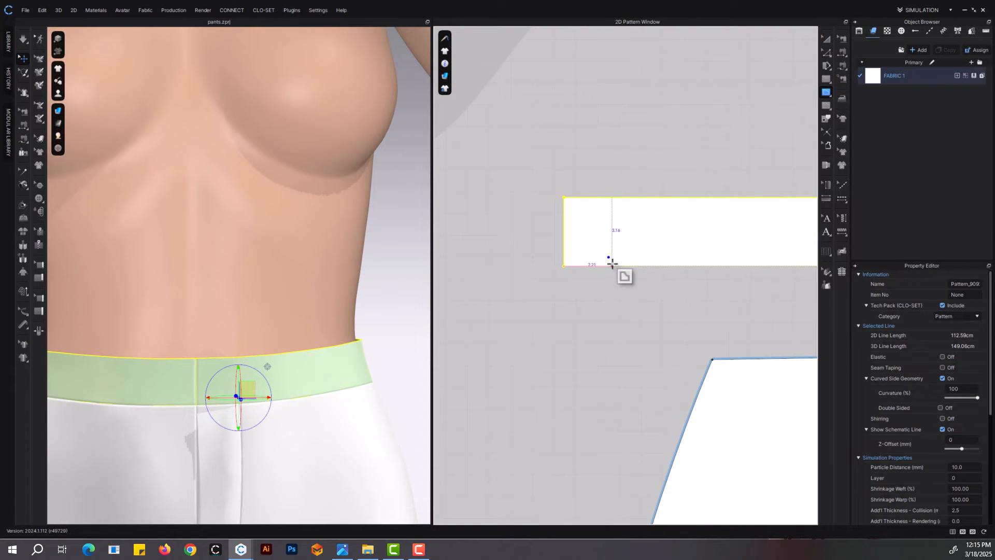
pyautogui.click(609, 197)
pyautogui.scroll(-2, 642, 291)
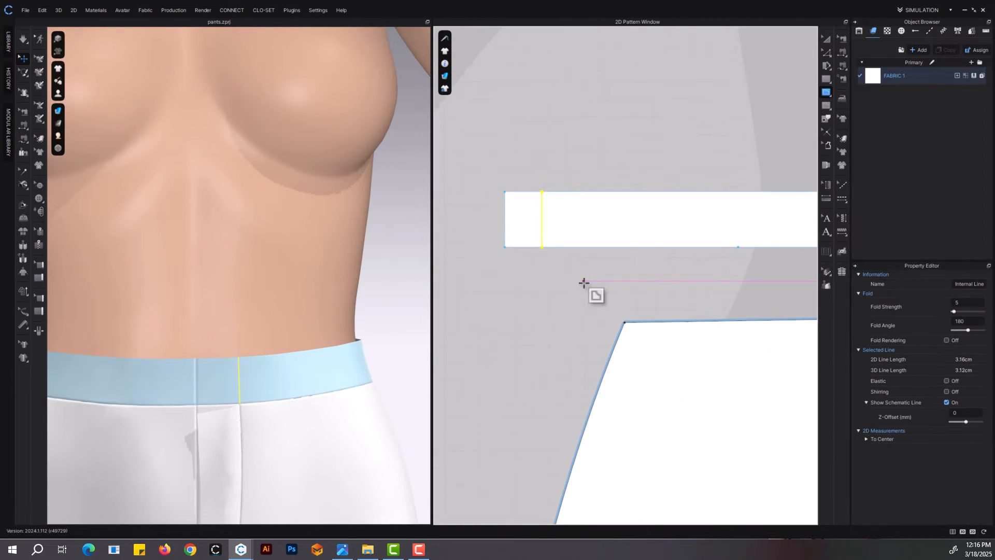
# Trace the end section of the waistband, up to the new internal line, as a separate piece and place it above the waistband
pyautogui.click(824, 119)
pyautogui.moveTo(563, 181); pyautogui.dragTo(499, 290)
pyautogui.scroll(3, 555, 223)
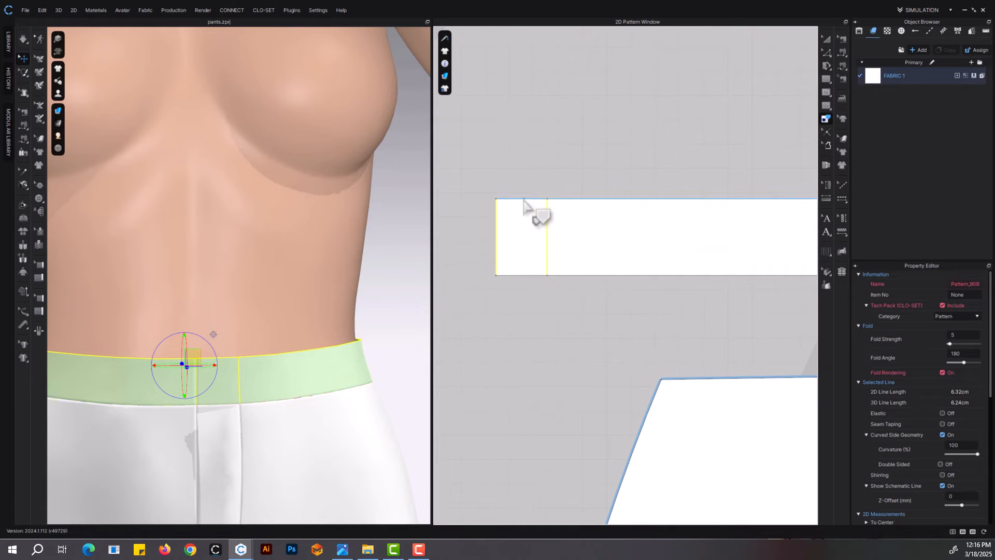
pyautogui.rightClick(533, 282)
pyautogui.click(555, 284)
pyautogui.scroll(-3, 523, 290)
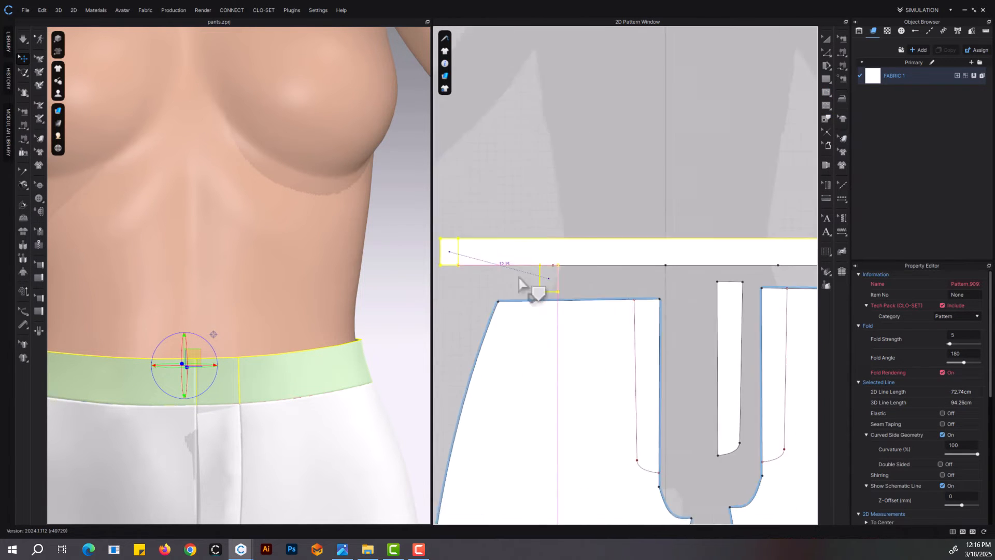
pyautogui.scroll(3, 722, 226)
pyautogui.moveTo(722, 226); pyautogui.dragTo(637, 193, button='middle')
pyautogui.click(654, 172)
# Sew the small extension piece's side edge to the waistband's internal line and its bottom edge to the fly piece's top edge
pyautogui.click(842, 51)
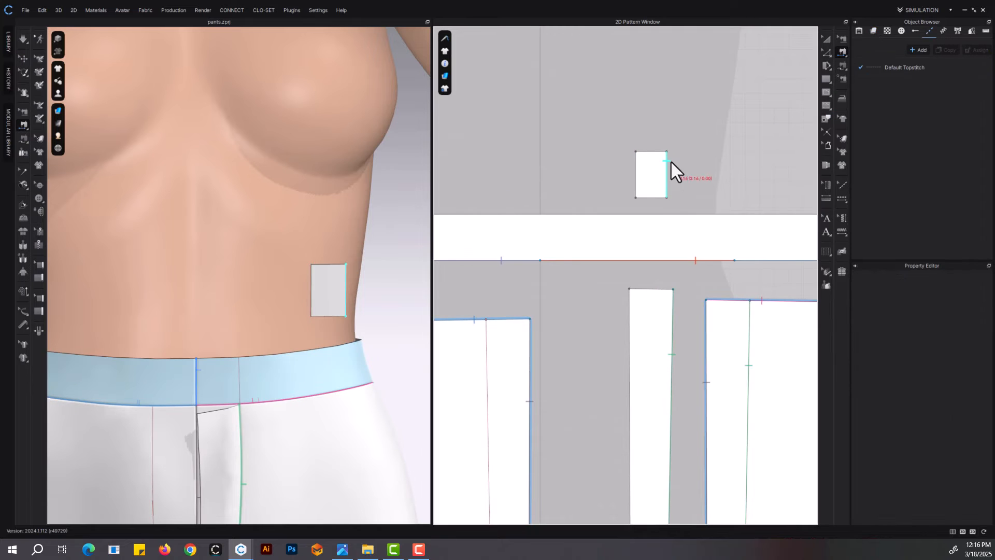
pyautogui.click(671, 160)
pyautogui.scroll(-3, 637, 182)
pyautogui.click(516, 216)
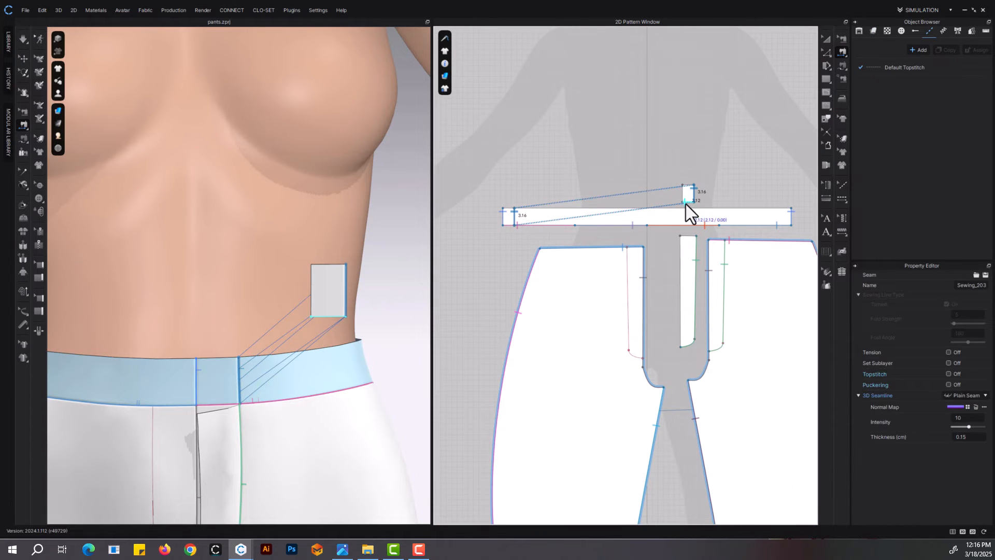
pyautogui.click(686, 204)
pyautogui.press('a')
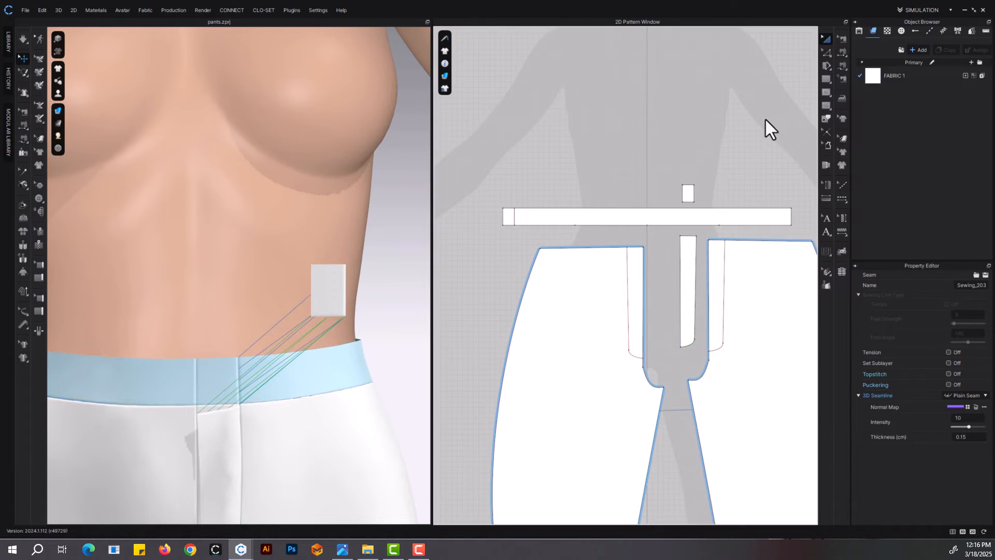
# Move the extension piece onto the waistband's centre front in 3D and set its particle distance to 10 mm
pyautogui.scroll(5, 691, 226)
pyautogui.click(707, 218)
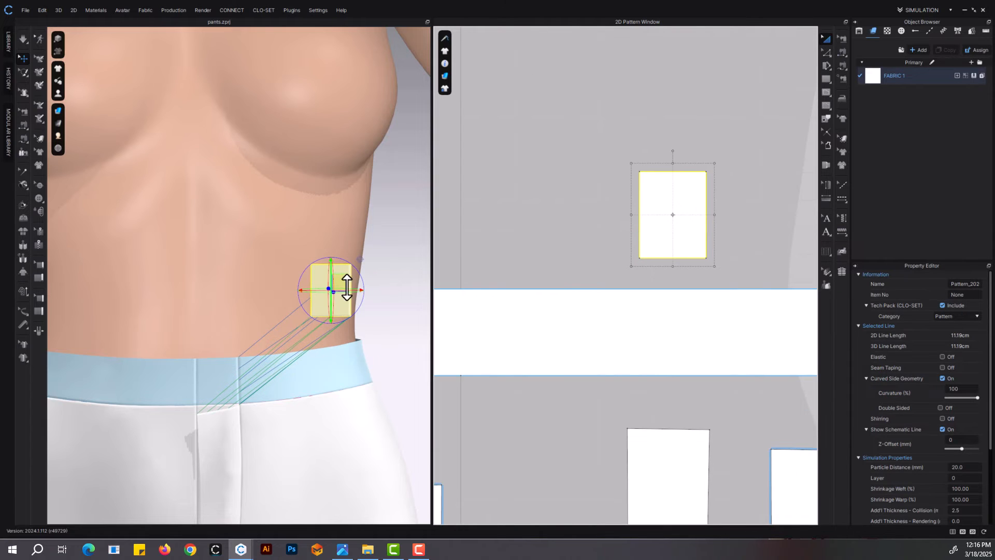
pyautogui.moveTo(346, 288); pyautogui.dragTo(238, 382)
pyautogui.click(967, 467)
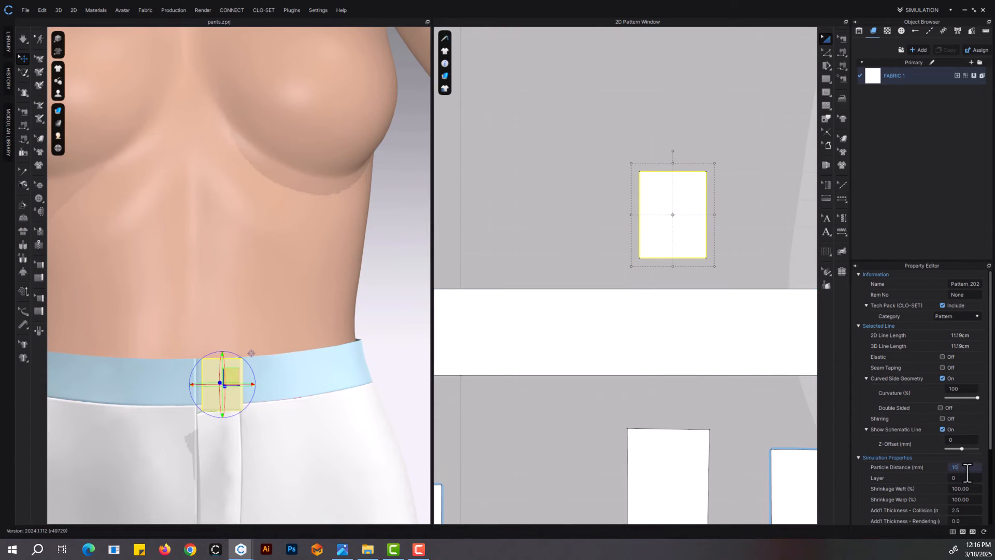
# Simulate the garment to attach the extension piece and settle the waistband slightly lower on the avatar
pyautogui.press('space')
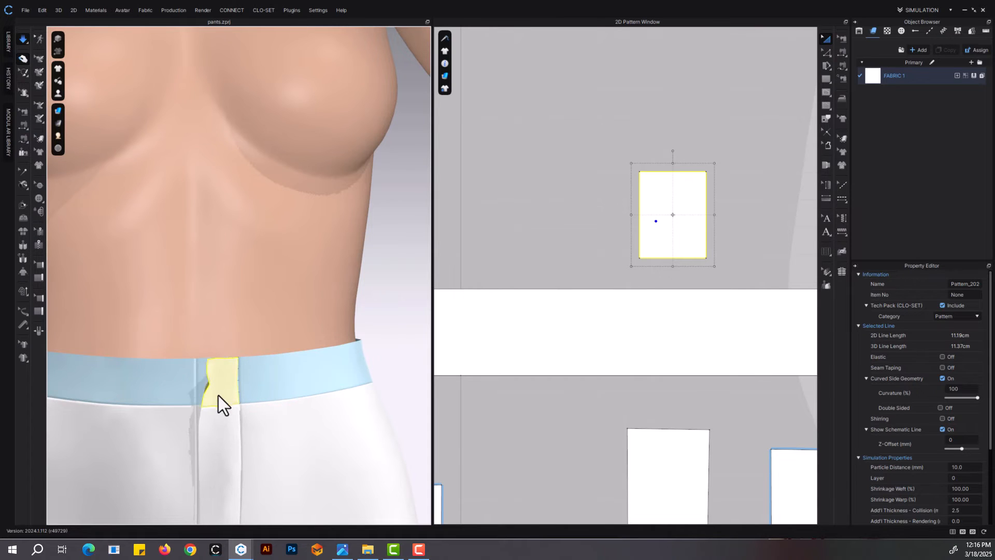
pyautogui.press('space')
pyautogui.click(285, 378)
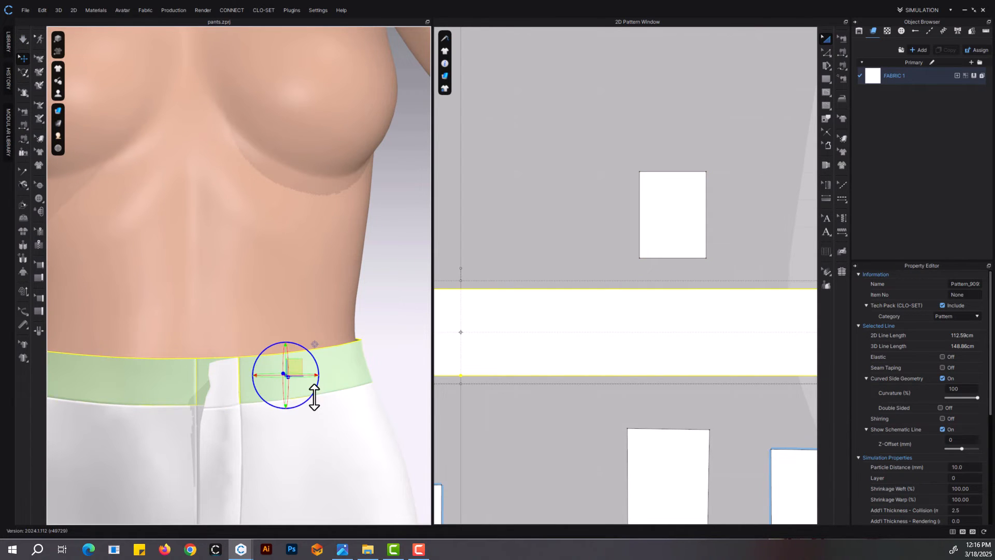
pyautogui.press('space')
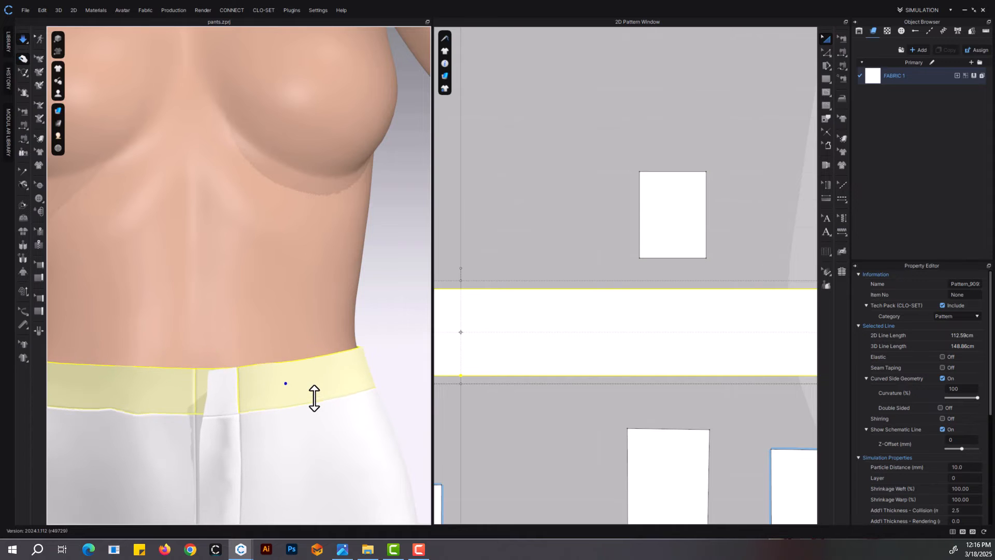
pyautogui.press('space')
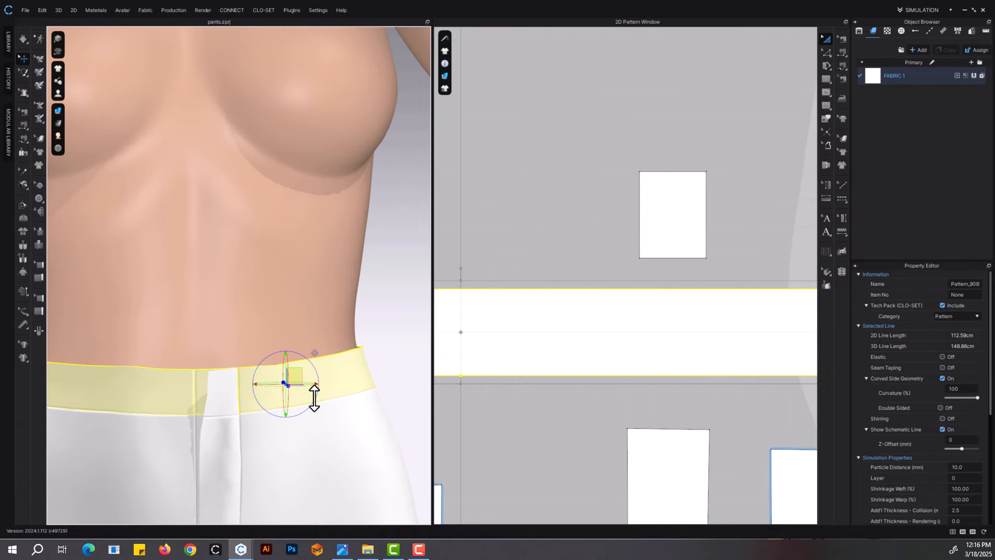
# Add an internal circle 1 cm in diameter inside the waistband's end section and adjust its vertical position
pyautogui.click(197, 391)
pyautogui.scroll(-5, 518, 355)
pyautogui.moveTo(570, 336); pyautogui.dragTo(823, 309, button='middle')
pyautogui.scroll(5, 567, 324)
pyautogui.click(829, 91)
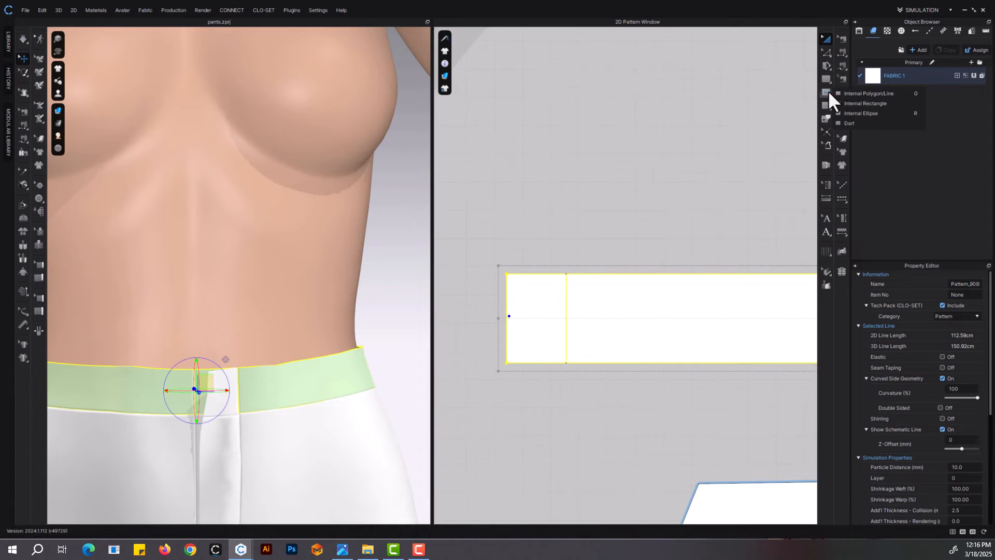
pyautogui.click(860, 114)
pyautogui.scroll(3, 513, 311)
pyautogui.click(554, 312)
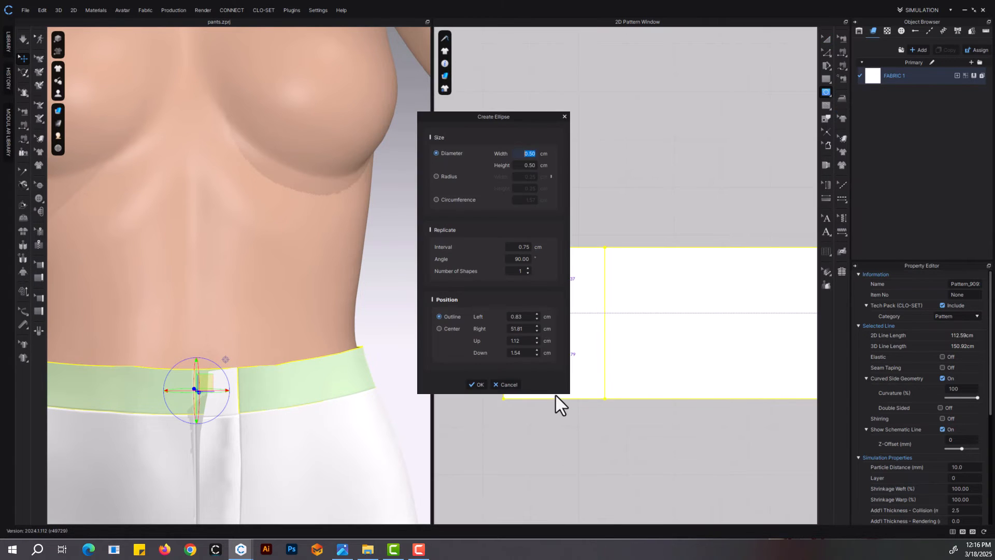
pyautogui.write('1')
pyautogui.click(477, 384)
pyautogui.click(827, 40)
pyautogui.click(570, 292)
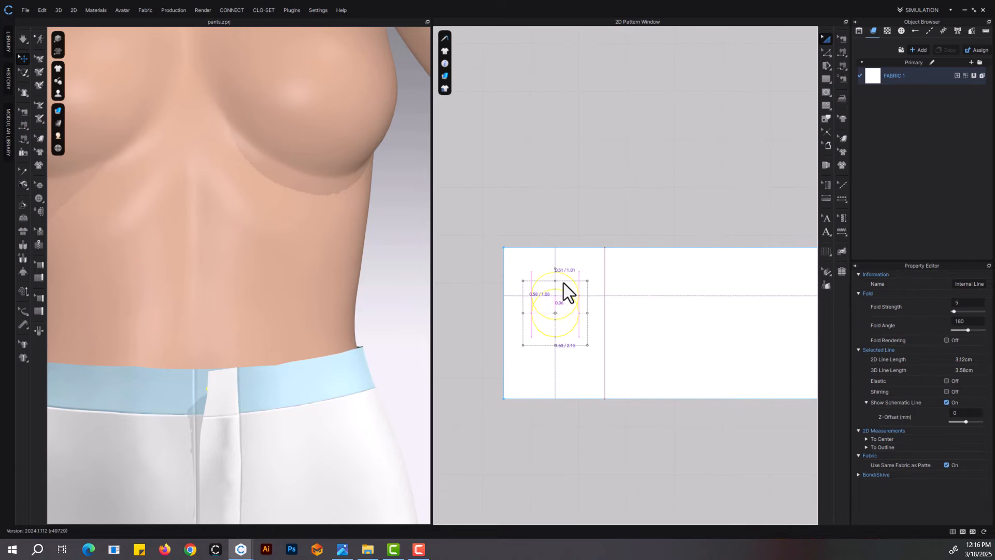
pyautogui.moveTo(564, 283); pyautogui.dragTo(564, 303)
# Lower the top edges of the waistband and the extension piece together to narrow both by the same amount
pyautogui.scroll(-6, 635, 344)
pyautogui.moveTo(745, 348); pyautogui.dragTo(527, 289, button='middle')
pyautogui.scroll(-4, 527, 289)
pyautogui.press('z')
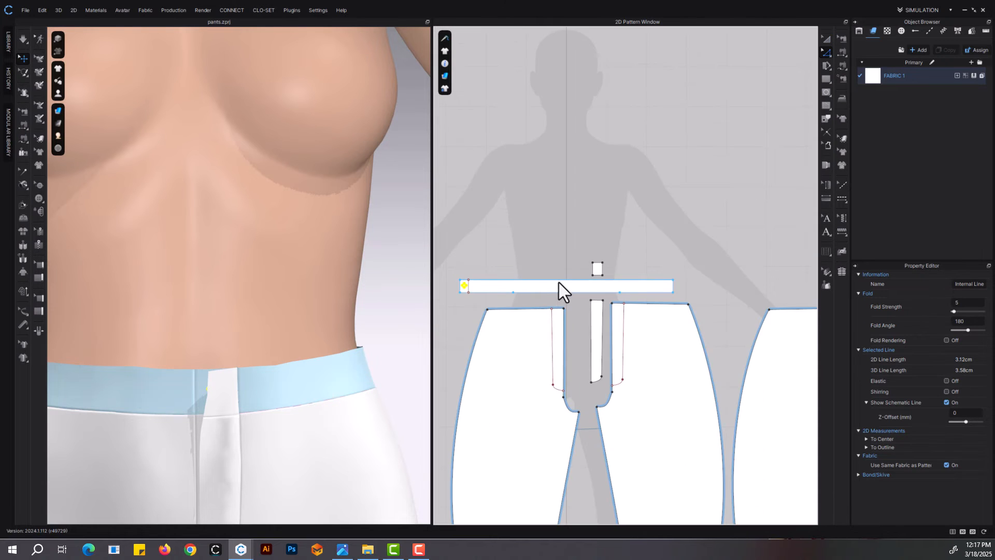
pyautogui.click(559, 282)
pyautogui.scroll(5, 459, 284)
pyautogui.keyDown('shift'); pyautogui.moveTo(504, 299); pyautogui.dragTo(505, 301); pyautogui.keyUp('shift')
pyautogui.scroll(-3, 506, 301)
pyautogui.moveTo(669, 301); pyautogui.dragTo(467, 299, button='middle')
pyautogui.scroll(3, 625, 251)
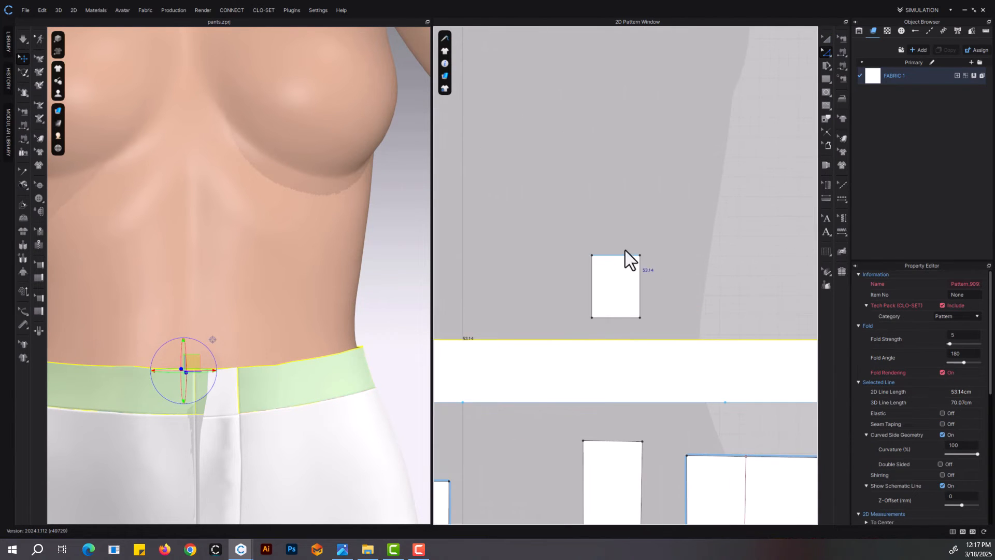
pyautogui.keyDown('shift'); pyautogui.click(619, 256); pyautogui.keyUp('shift')
pyautogui.moveTo(619, 256); pyautogui.dragTo(619, 269)
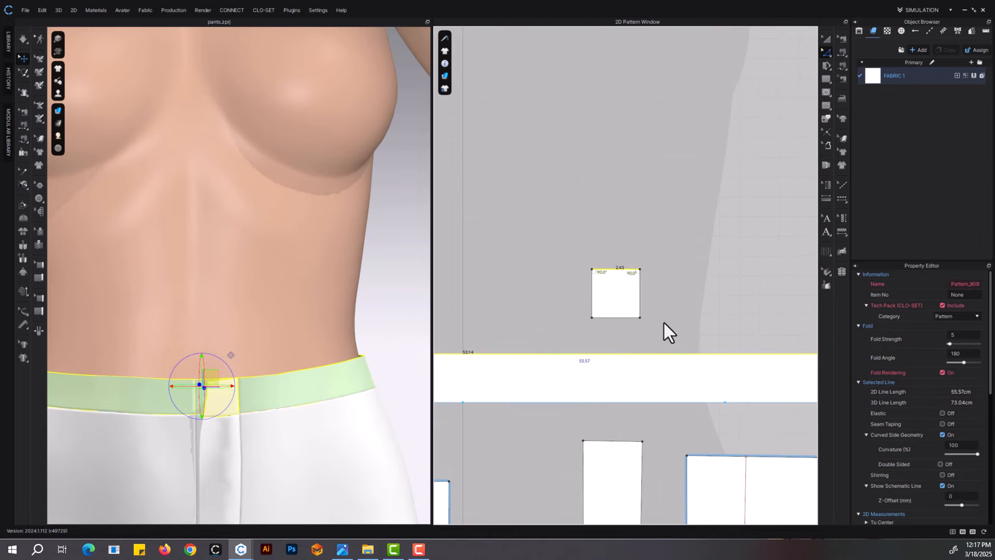
# Enlarge the circle in the waistband's end section to a line length of about 3.87 cm and centre it there
pyautogui.scroll(-4, 663, 321)
pyautogui.moveTo(664, 321); pyautogui.dragTo(716, 309, button='middle')
pyautogui.moveTo(458, 333); pyautogui.dragTo(679, 293, button='middle')
pyautogui.scroll(5, 593, 294)
pyautogui.scroll(2, 593, 295)
pyautogui.click(826, 40)
pyautogui.scroll(5, 503, 284)
pyautogui.moveTo(589, 281); pyautogui.dragTo(591, 319)
pyautogui.moveTo(614, 281); pyautogui.dragTo(629, 255)
pyautogui.moveTo(583, 321)
pyautogui.mouseDown()
pyautogui.moveTo(590, 311)
pyautogui.moveTo(581, 322)
pyautogui.mouseUp()
# Paste a copy of the circle in the centre of the extension piece and sew the two circles together
pyautogui.scroll(-6, 594, 324)
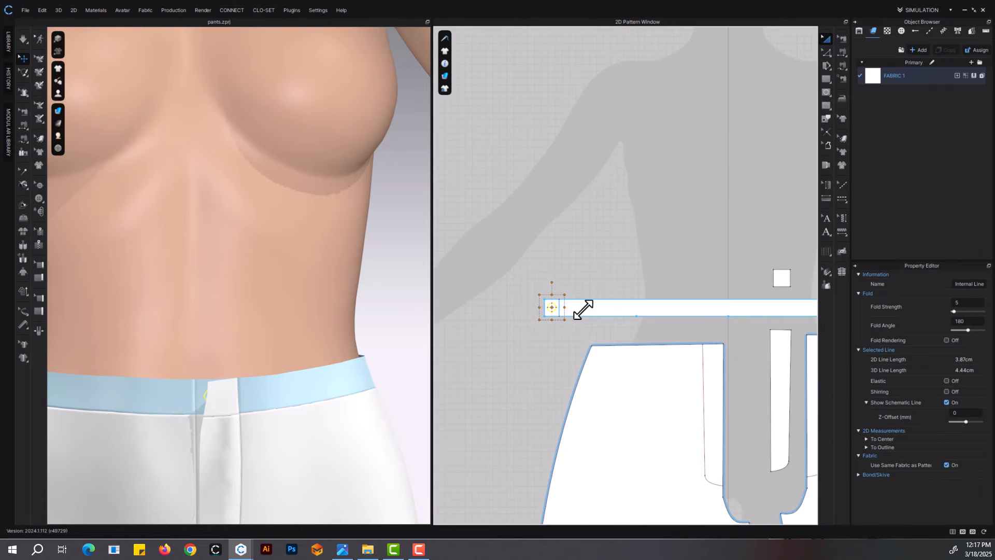
pyautogui.scroll(8, 615, 296)
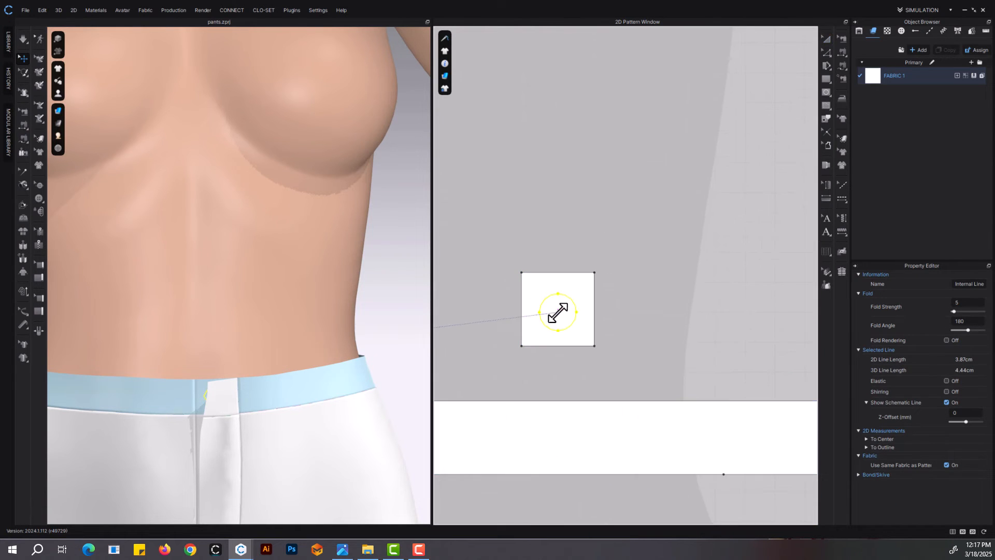
pyautogui.click(842, 65)
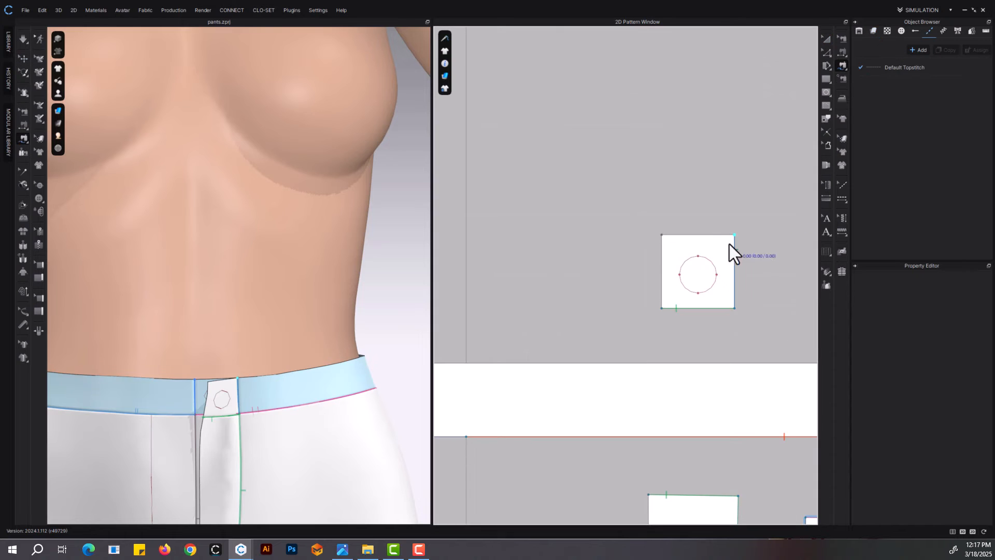
pyautogui.scroll(-3, 673, 293)
pyautogui.moveTo(456, 306); pyautogui.dragTo(772, 281, button='middle')
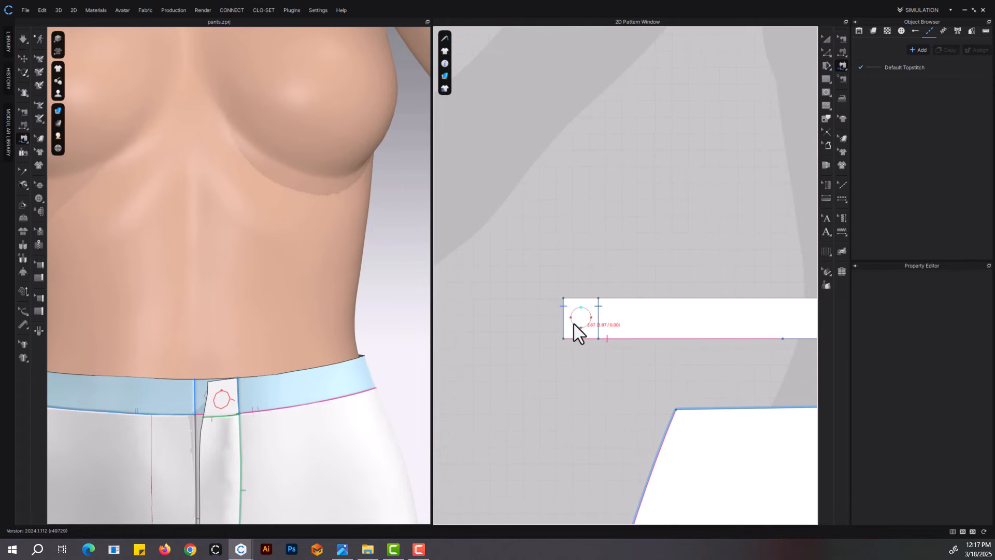
pyautogui.click(827, 39)
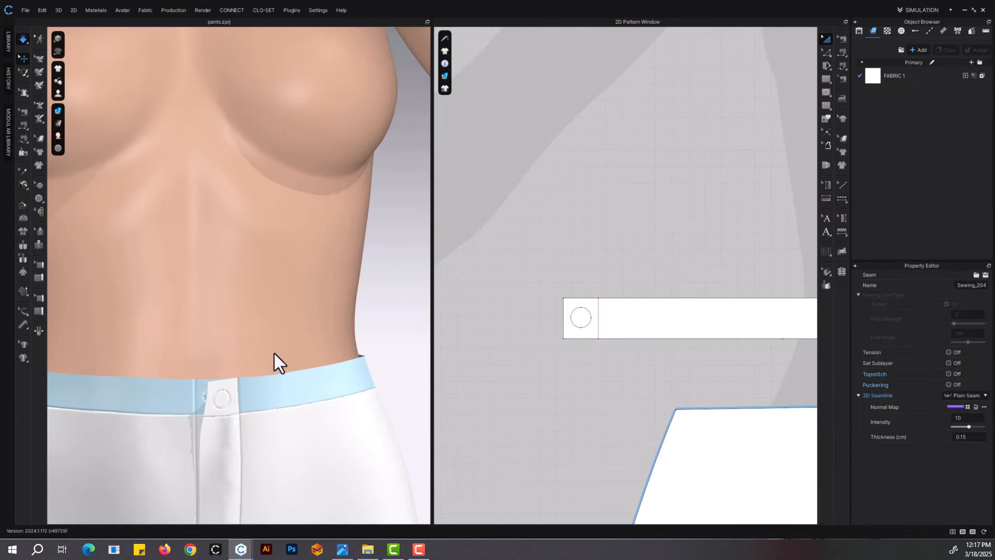
# Simulate the garment and pull the extension piece flat over the opposite waistband end, checking it from the side
pyautogui.press('space')
pyautogui.click(196, 387)
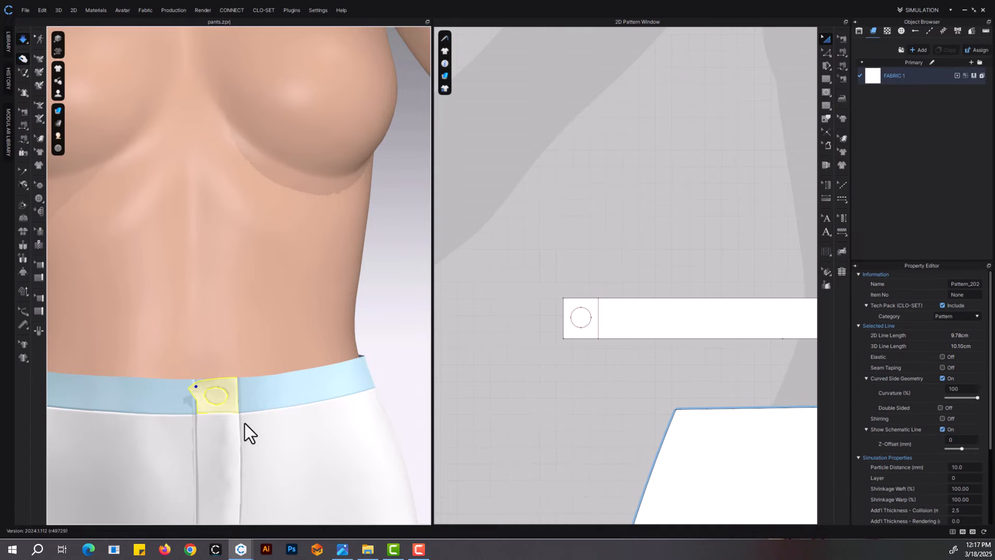
pyautogui.press('space')
pyautogui.moveTo(219, 427)
pyautogui.mouseDown(button='right')
pyautogui.moveTo(240, 427)
pyautogui.moveTo(201, 432)
pyautogui.mouseUp(button='right')
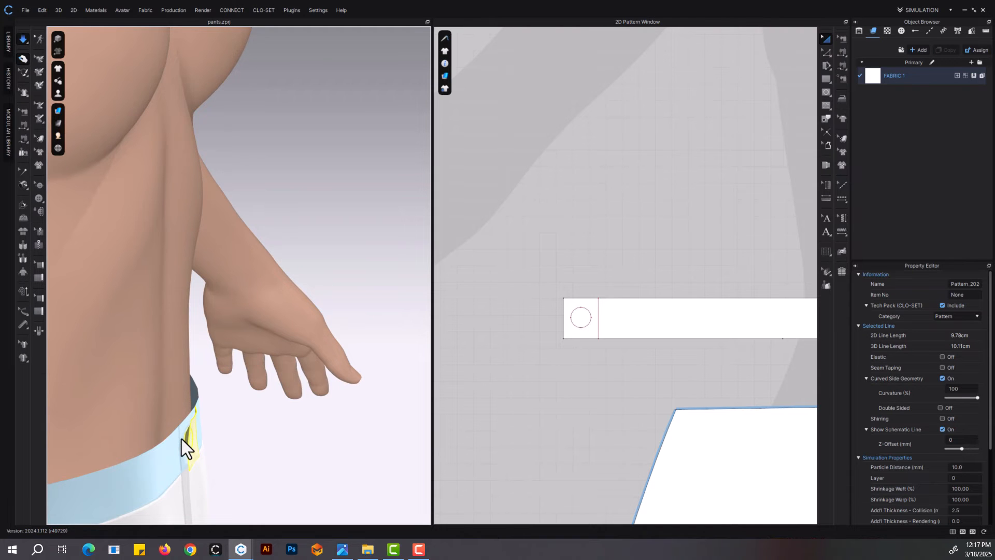
pyautogui.moveTo(256, 437); pyautogui.dragTo(180, 419, button='right')
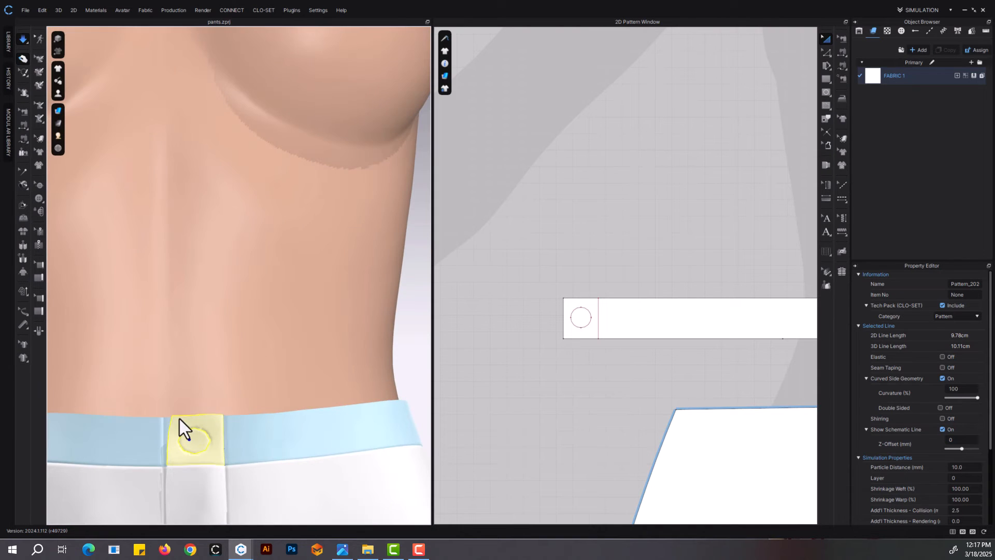
# Add a new fabric and assign it to the small extension piece
pyautogui.click(920, 49)
pyautogui.scroll(-4, 621, 219)
pyautogui.scroll(3, 621, 220)
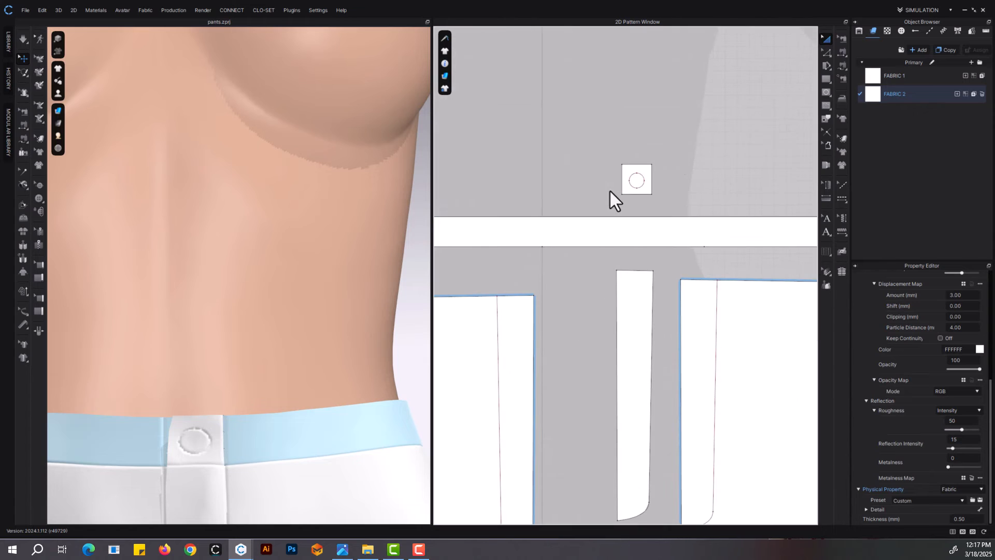
pyautogui.click(652, 176)
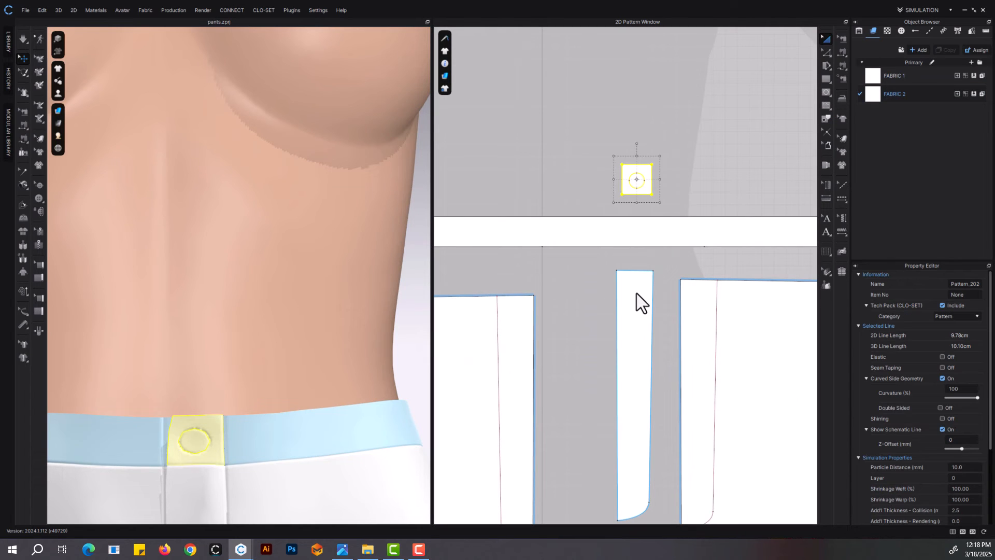
pyautogui.scroll(-3, 942, 447)
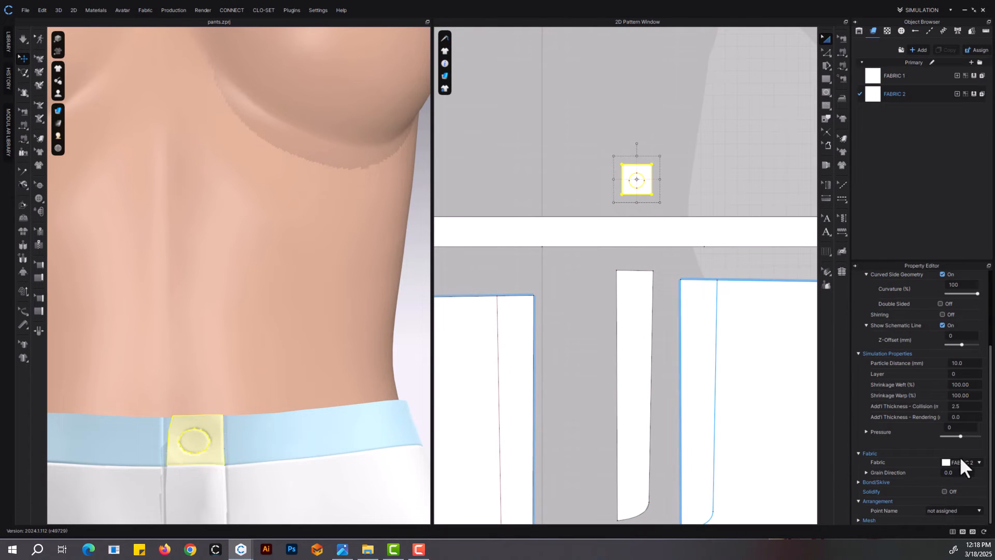
# Try a different physical property preset on FABRIC 2 and simulate the extension piece
pyautogui.click(901, 94)
pyautogui.scroll(-5, 877, 499)
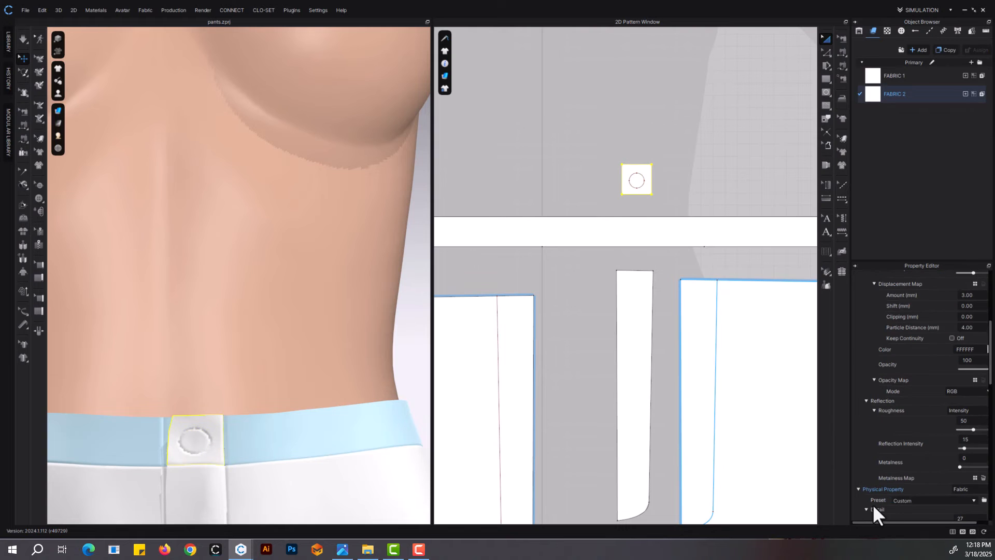
pyautogui.click(920, 497)
pyautogui.click(940, 457)
pyautogui.moveTo(657, 165); pyautogui.dragTo(643, 176)
pyautogui.scroll(2, 174, 447)
pyautogui.press('space')
pyautogui.press('space')
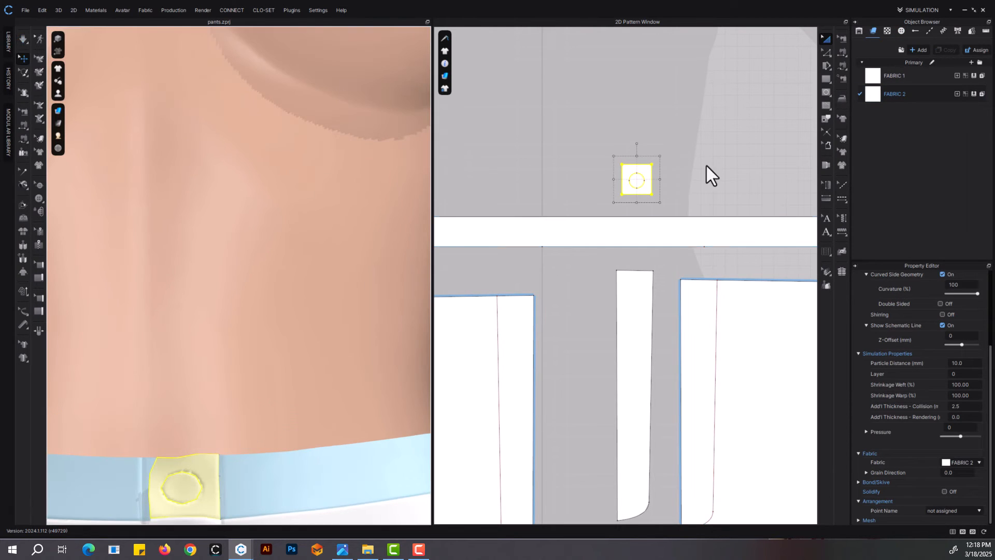
# Assign FABRIC 1 to the extension piece and give it and the fly piece a particle distance of 5 mm and a pressure of -2
pyautogui.moveTo(704, 186); pyautogui.dragTo(748, 188, button='middle')
pyautogui.moveTo(879, 77); pyautogui.dragTo(482, 314)
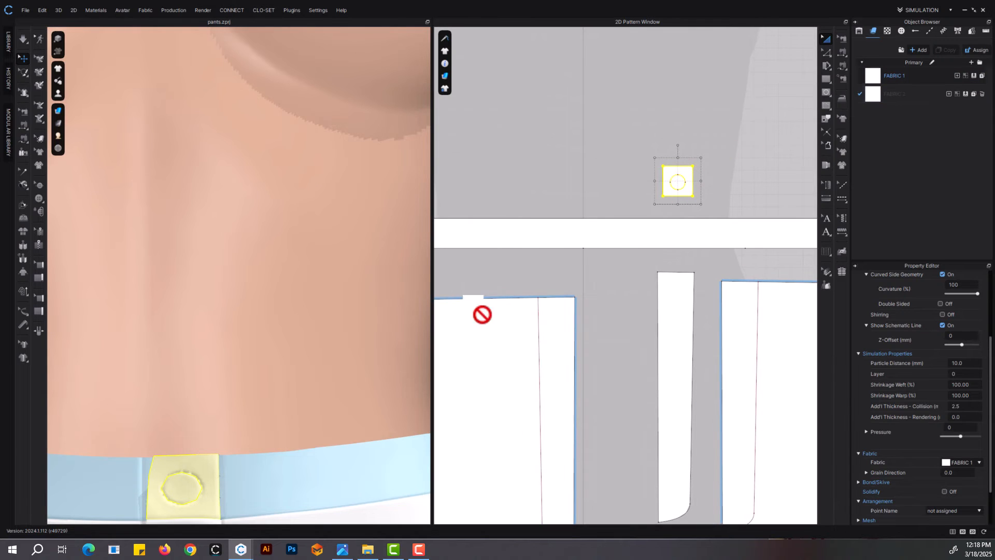
pyautogui.moveTo(684, 338); pyautogui.dragTo(652, 275, button='middle')
pyautogui.click(652, 275)
pyautogui.doubleClick(964, 362)
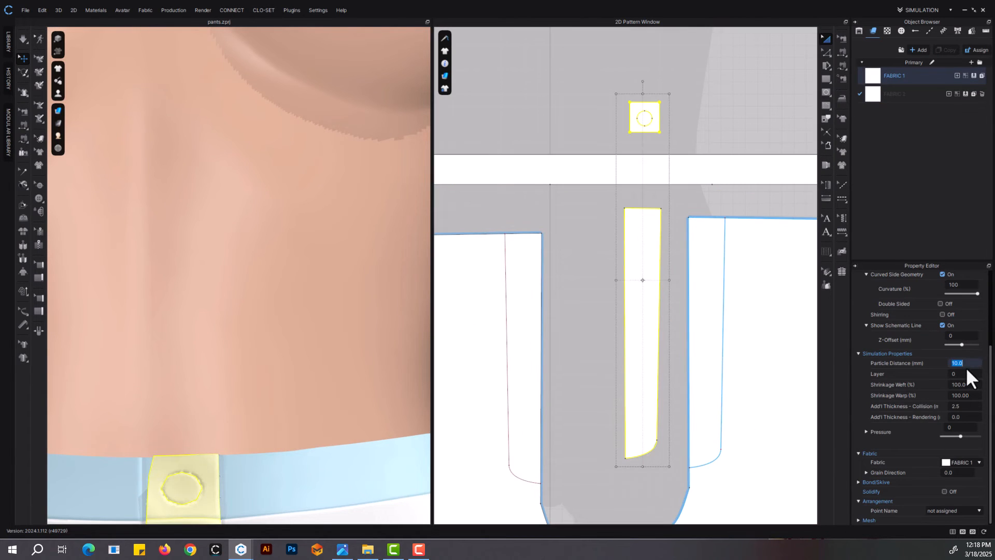
pyautogui.write('5')
pyautogui.press('Return')
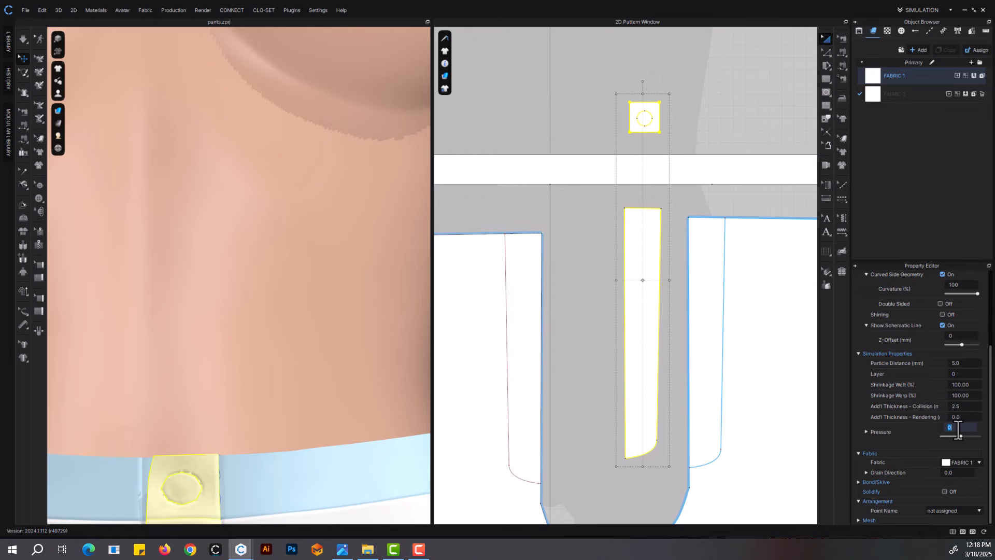
pyautogui.press('Return')
# Simulate the garment and pull the extension piece's upper corner into line over the waistband, checking it from the side
pyautogui.moveTo(284, 456); pyautogui.dragTo(278, 300, button='middle')
pyautogui.moveTo(278, 300); pyautogui.dragTo(337, 313, button='right')
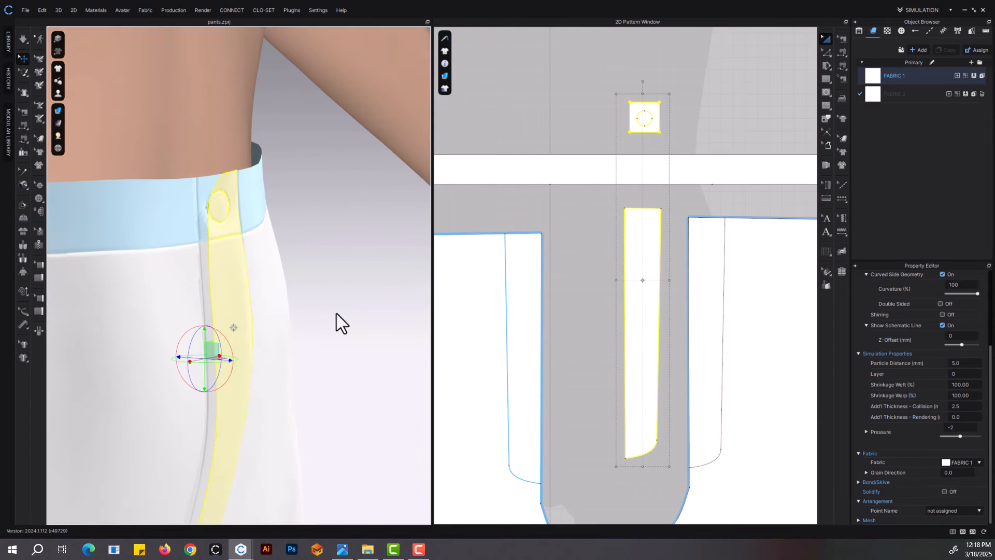
pyautogui.press('space')
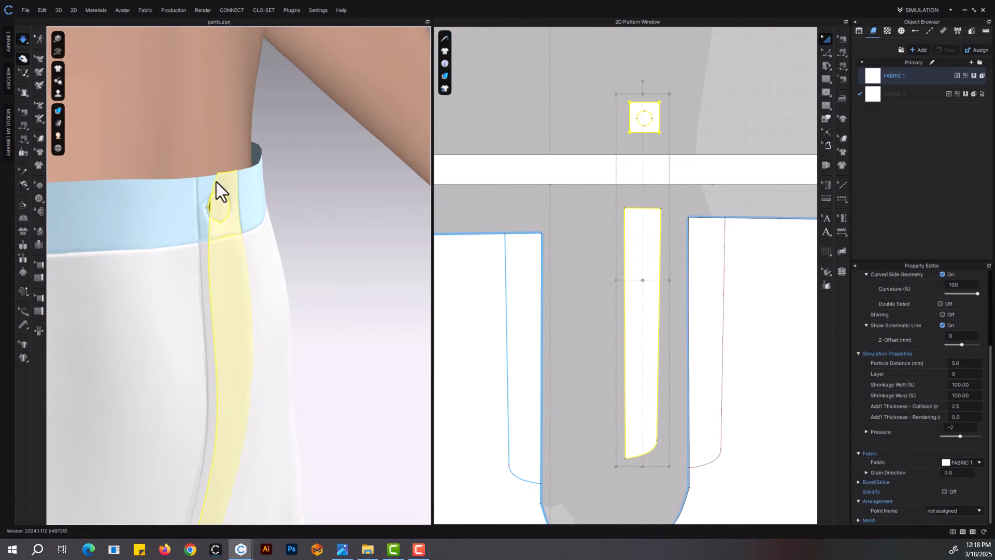
pyautogui.moveTo(203, 183); pyautogui.dragTo(194, 182)
pyautogui.press('space')
pyautogui.moveTo(283, 267); pyautogui.dragTo(253, 280, button='right')
pyautogui.scroll(-10, 284, 300)
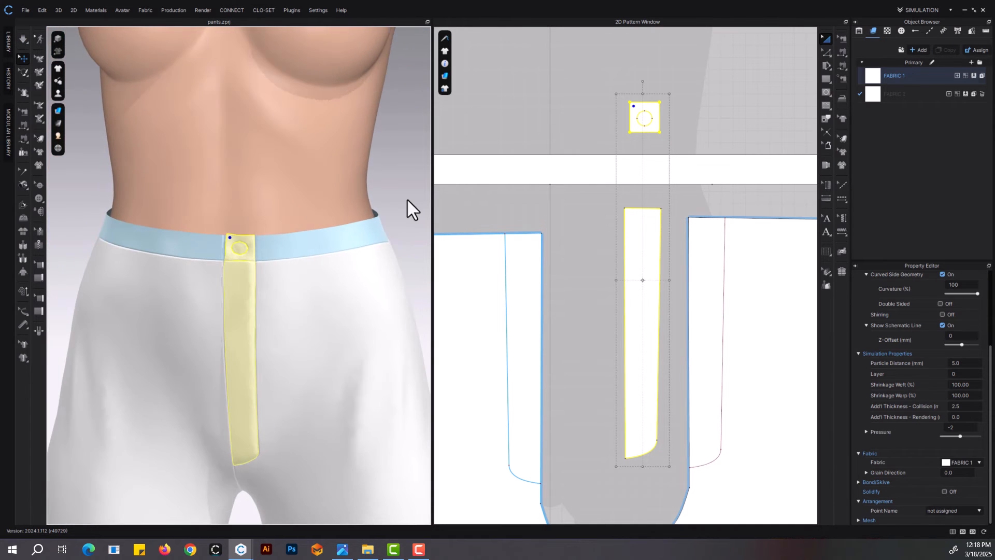
# Adjust the fly piece's lower curve point together with its matching internal line point to straighten the long edge, and resimulate
pyautogui.click(351, 275)
pyautogui.scroll(-4, 617, 259)
pyautogui.scroll(4, 577, 235)
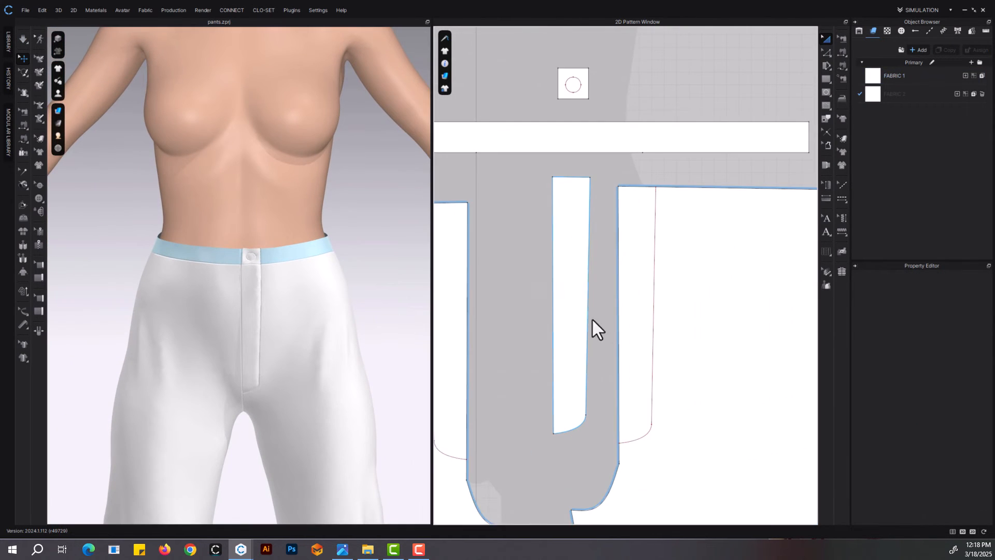
pyautogui.moveTo(592, 318); pyautogui.dragTo(567, 300, button='middle')
pyautogui.click(564, 395)
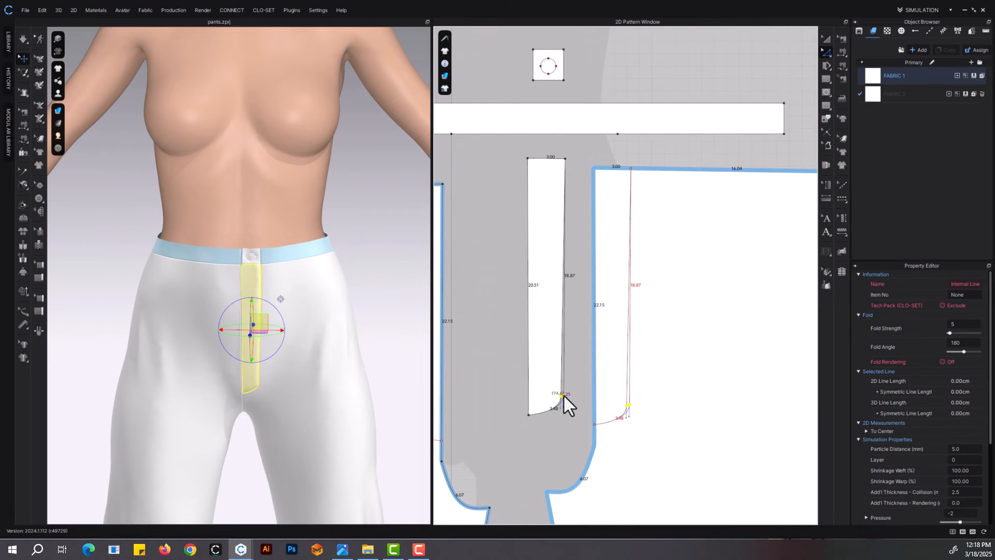
pyautogui.scroll(2, 344, 384)
pyautogui.press('space')
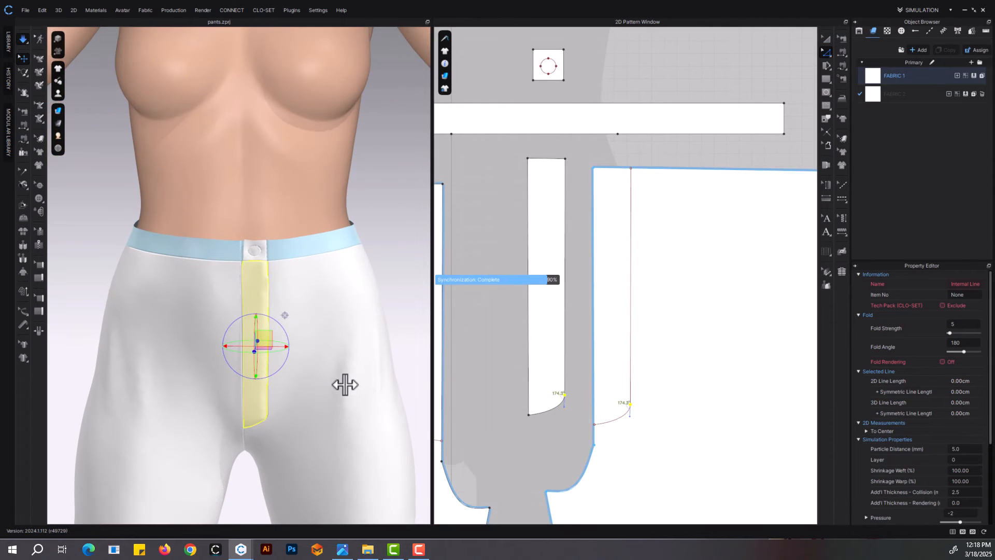
pyautogui.press('space')
# Widen the extension piece to about 2.8 cm by moving its side edge outward, and resimulate
pyautogui.moveTo(539, 36); pyautogui.dragTo(538, 176, button='middle')
pyautogui.scroll(3, 537, 198)
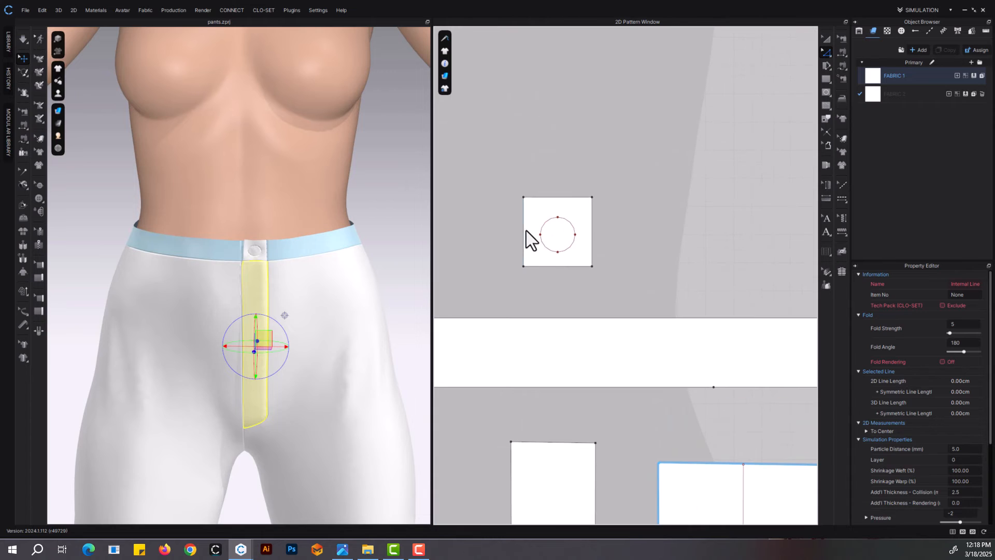
pyautogui.moveTo(526, 232); pyautogui.dragTo(516, 231)
pyautogui.press('space')
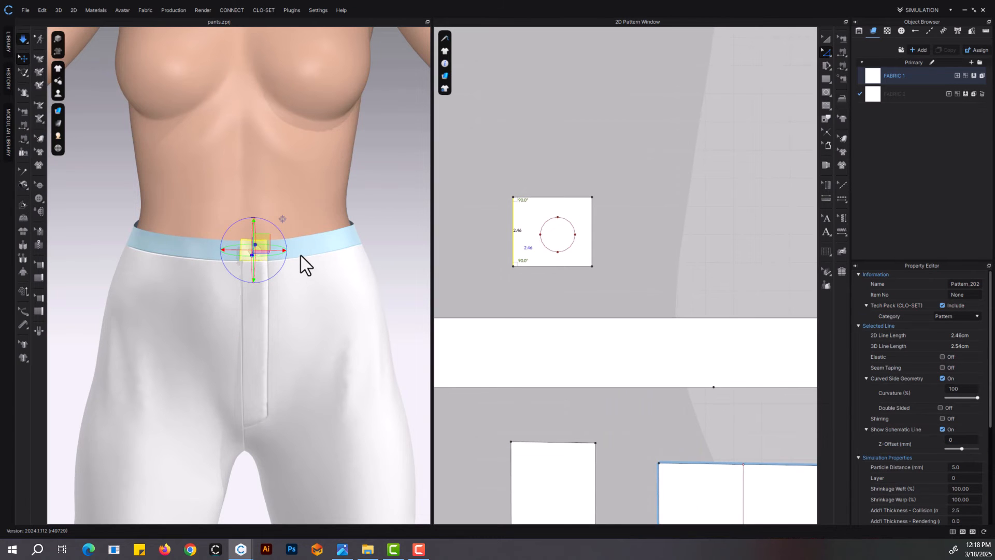
pyautogui.press('space')
pyautogui.scroll(-2, 290, 281)
# Examine the front closure and the overall fit of the pants on the avatar
pyautogui.moveTo(291, 281); pyautogui.dragTo(311, 288, button='right')
pyautogui.click(826, 39)
pyautogui.scroll(-5, 640, 330)
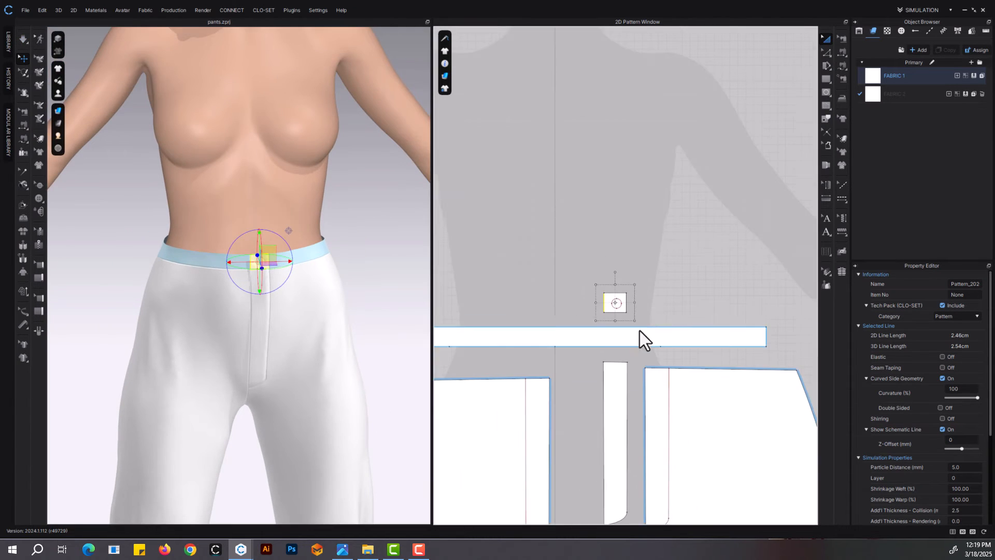
pyautogui.moveTo(310, 355); pyautogui.dragTo(270, 332, button='right')
pyautogui.moveTo(60, 111)
pyautogui.scroll(-3, 285, 287)
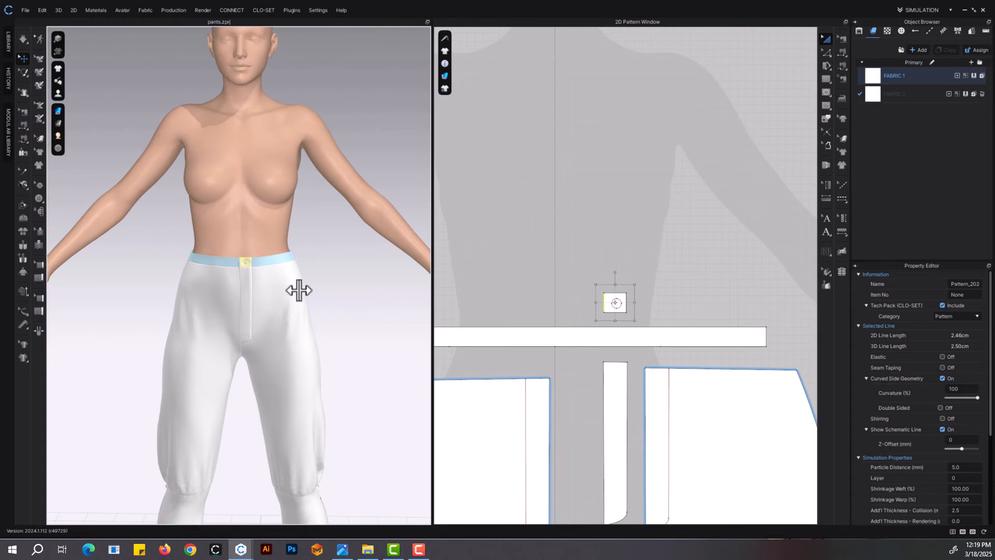
pyautogui.scroll(3, 626, 260)
pyautogui.scroll(-5, 626, 260)
# Shorten the fly by moving its curved lower end and the matching internal curve on the pants upward, and resimulate
pyautogui.moveTo(640, 318); pyautogui.dragTo(661, 305, button='middle')
pyautogui.press('z')
pyautogui.scroll(7, 649, 323)
pyautogui.moveTo(684, 324); pyautogui.dragTo(586, 388)
pyautogui.keyDown('shift'); pyautogui.moveTo(560, 316); pyautogui.dragTo(460, 384); pyautogui.keyUp('shift')
pyautogui.moveTo(527, 355); pyautogui.dragTo(527, 289)
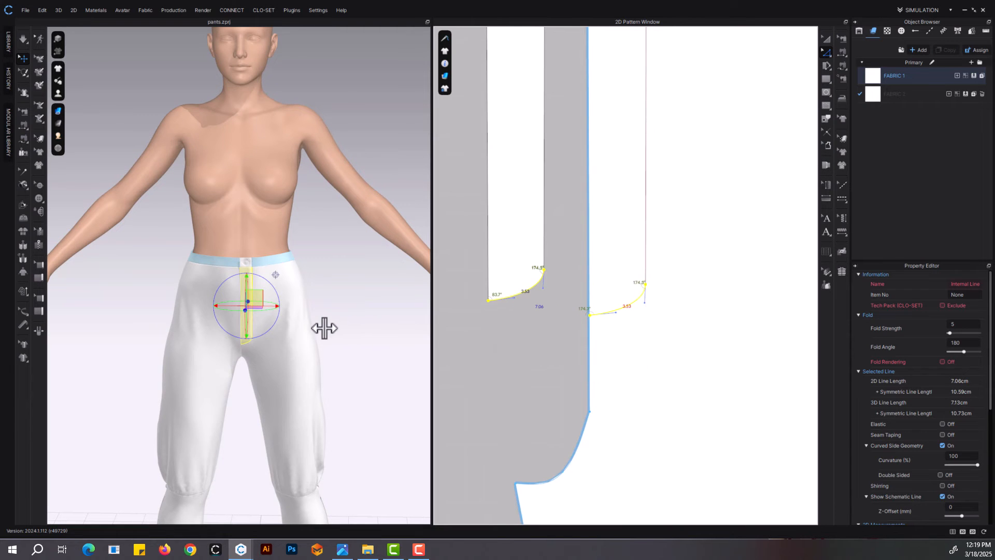
pyautogui.scroll(3, 328, 337)
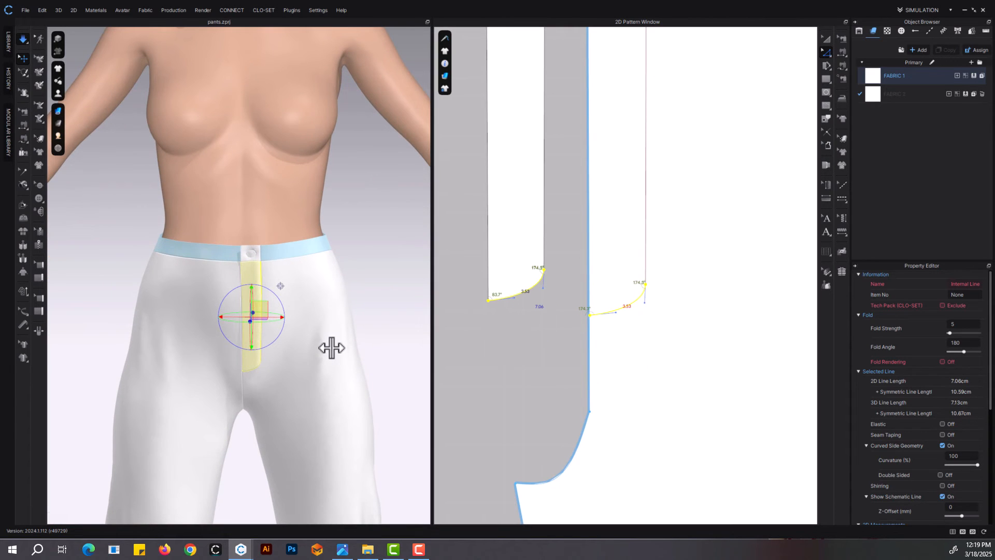
pyautogui.scroll(-5, 339, 355)
pyautogui.scroll(-5, 623, 363)
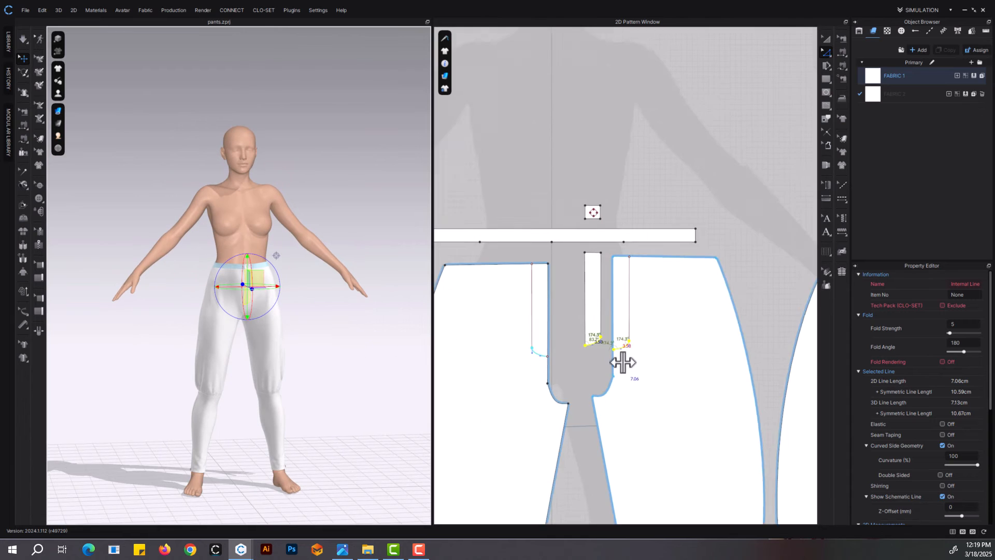
# Create a layer clone of the waistband and place it above the original pattern
pyautogui.scroll(5, 602, 320)
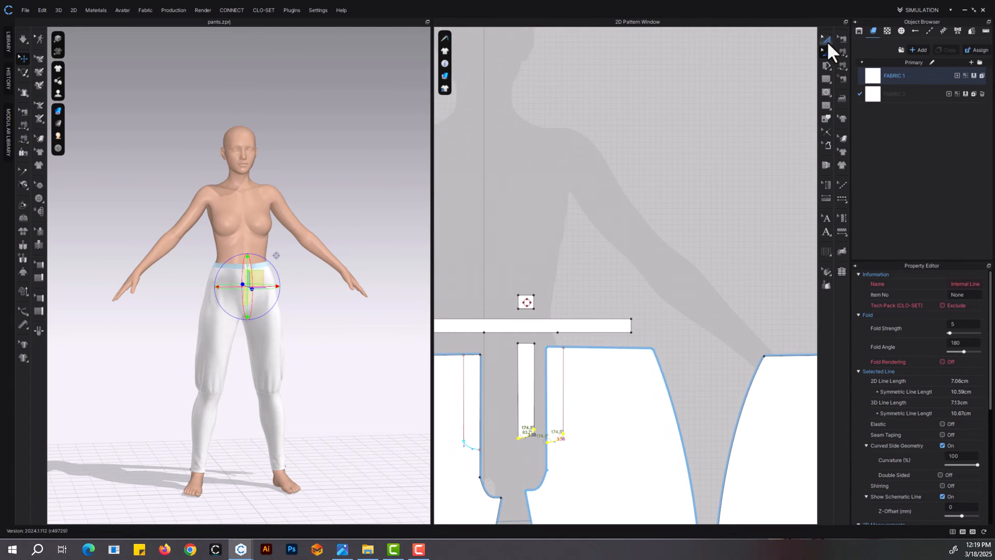
pyautogui.rightClick(604, 326)
pyautogui.click(649, 231)
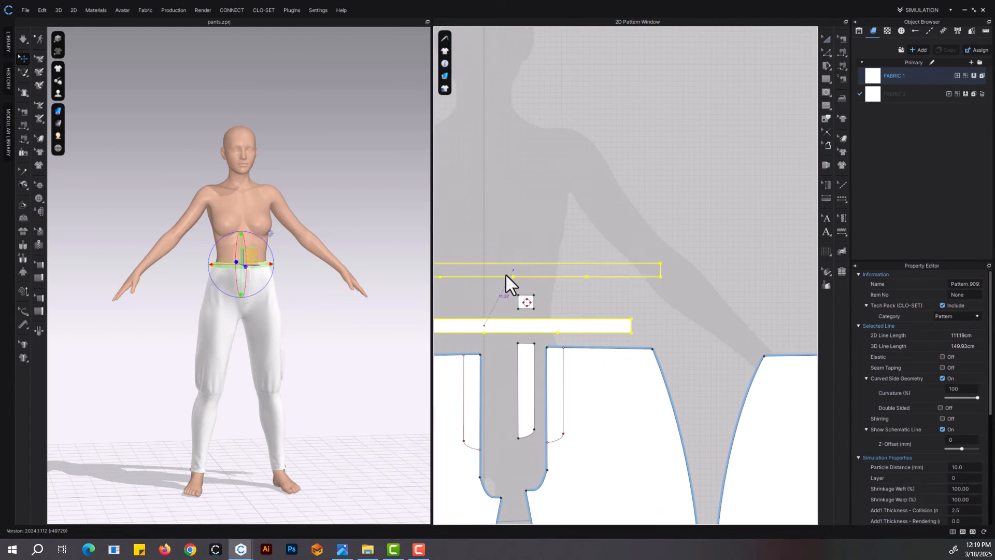
pyautogui.click(500, 279)
# Move the fly piece downward and bring the extension piece below the waistband, directly above the fly's upper edge
pyautogui.moveTo(540, 306); pyautogui.dragTo(660, 268, button='middle')
pyautogui.scroll(5, 659, 266)
pyautogui.click(639, 243)
pyautogui.moveTo(651, 365); pyautogui.dragTo(671, 248, button='middle')
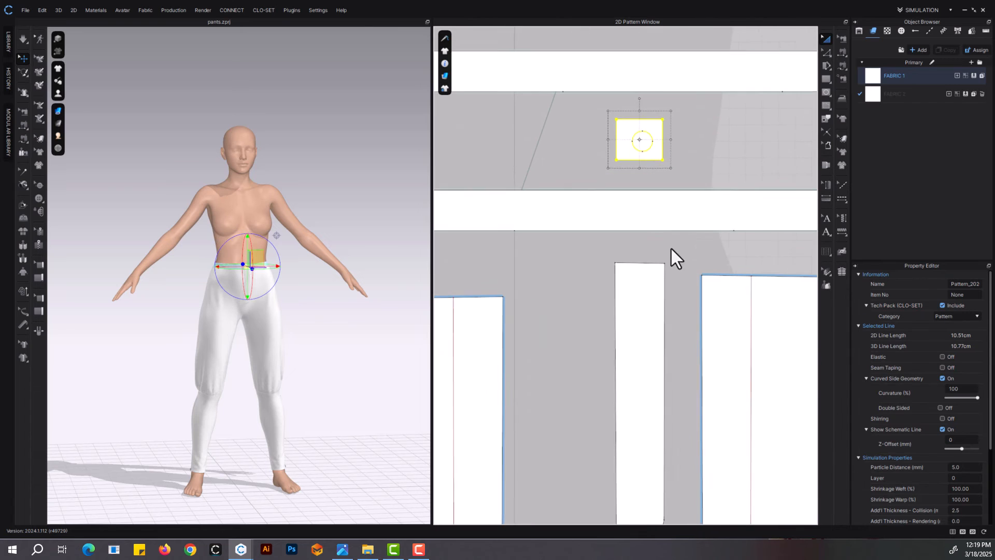
pyautogui.click(629, 328)
pyautogui.moveTo(646, 307); pyautogui.dragTo(645, 357)
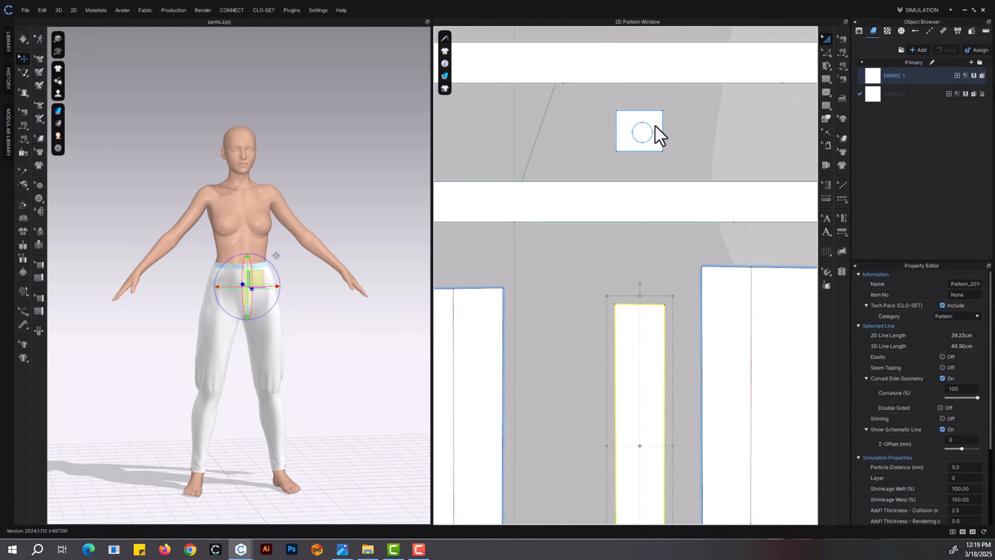
pyautogui.moveTo(656, 125); pyautogui.dragTo(658, 254)
# Merge the extension piece with the fly piece along their shared seam
pyautogui.click(842, 39)
pyautogui.rightClick(628, 305)
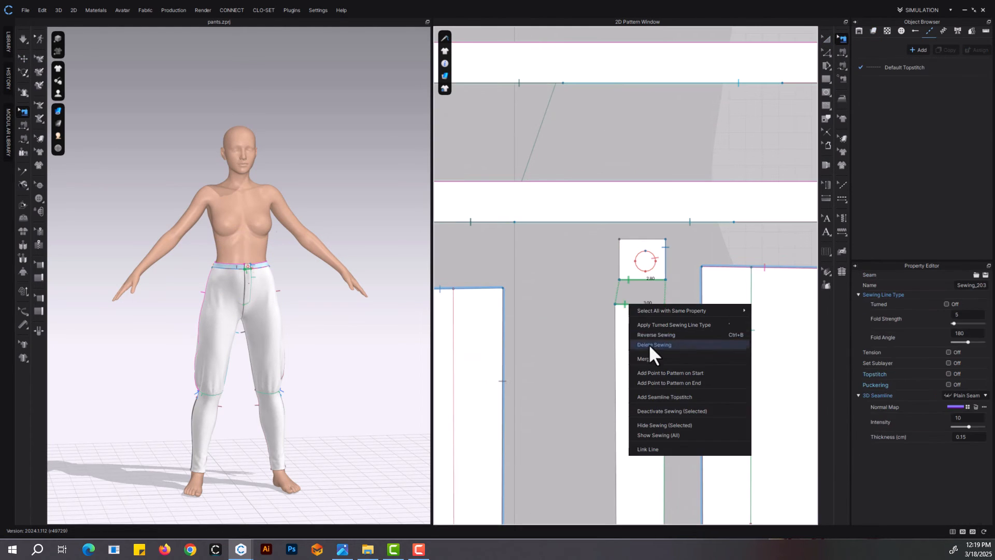
pyautogui.click(650, 345)
pyautogui.click(830, 35)
pyautogui.scroll(6, 602, 269)
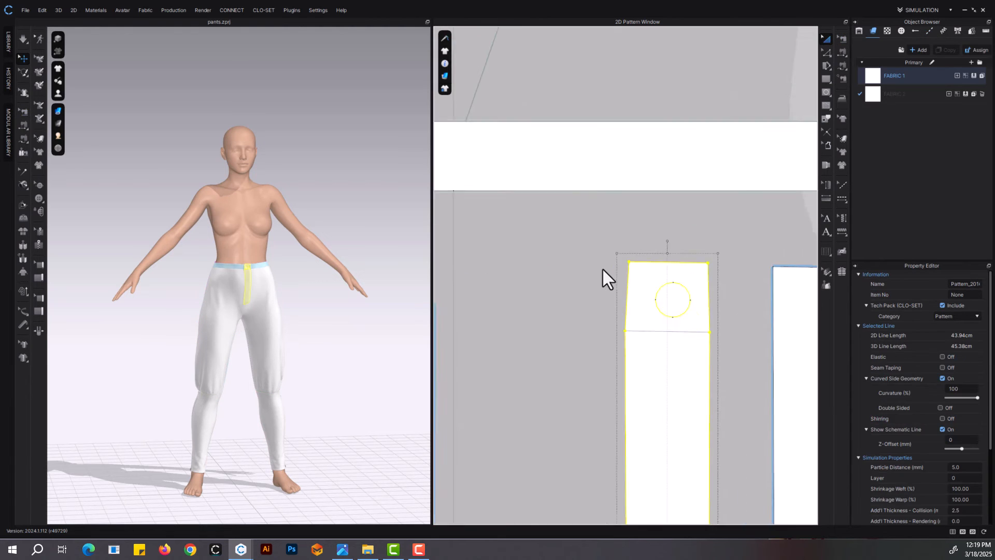
# Adjust the two upper corner points of the merged fly piece to straighten its sides and square its top
pyautogui.press('z')
pyautogui.moveTo(660, 255); pyautogui.dragTo(649, 254)
pyautogui.scroll(-5, 688, 341)
pyautogui.moveTo(689, 342); pyautogui.dragTo(607, 313, button='middle')
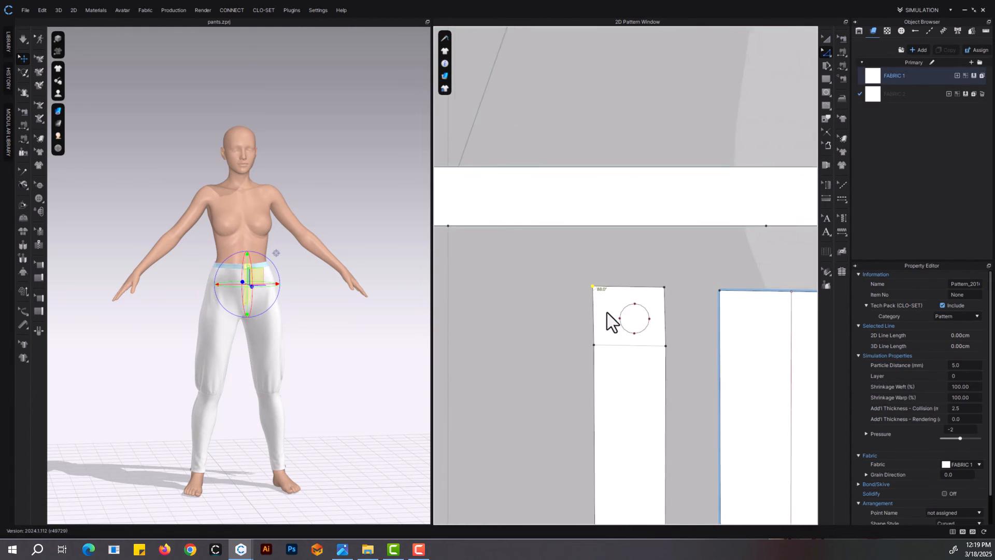
pyautogui.scroll(4, 601, 301)
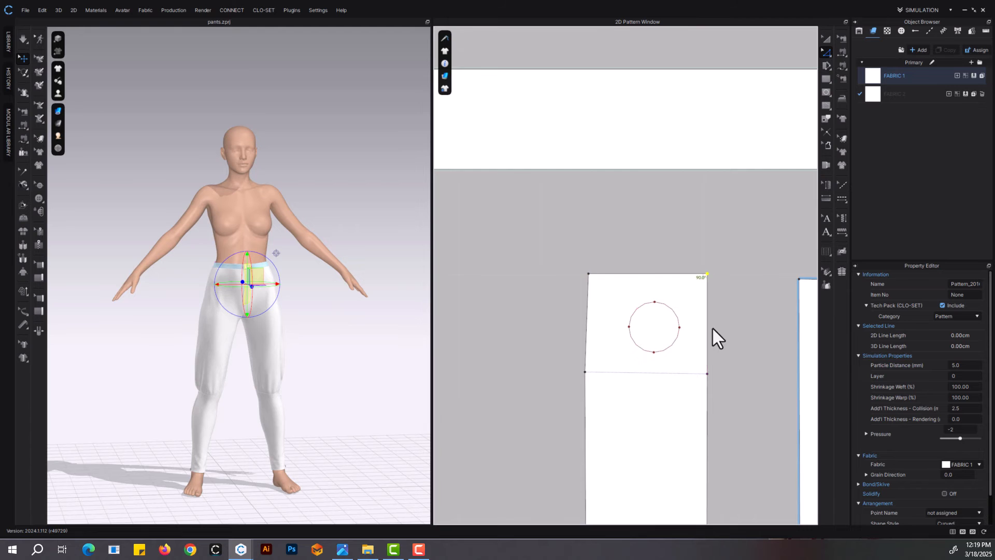
# Create a layer clone of the merged fly piece and place it beside the original
pyautogui.scroll(-3, 712, 328)
pyautogui.rightClick(684, 400)
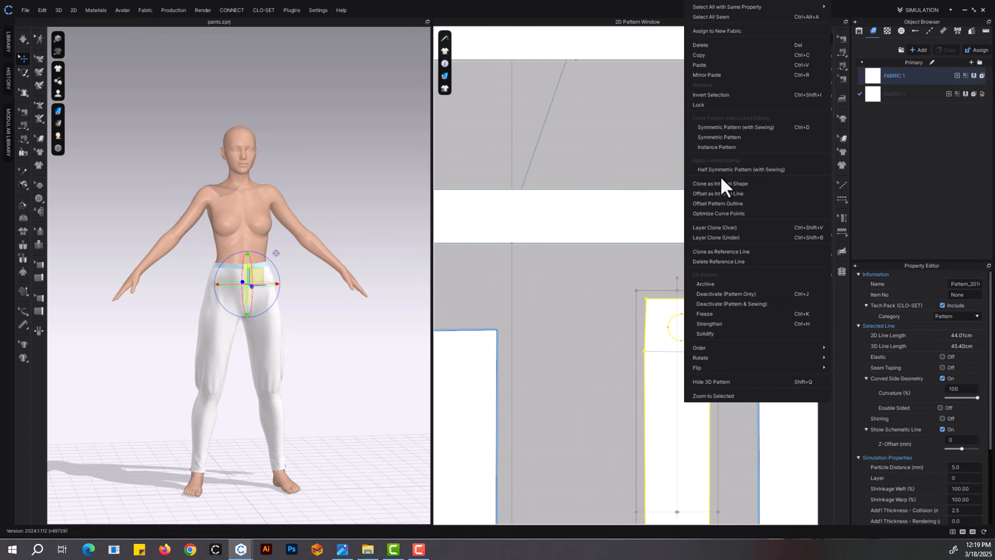
pyautogui.click(721, 231)
pyautogui.click(589, 484)
# Simulate the garment with both fly layers and check the closure from the side and front
pyautogui.scroll(8, 296, 307)
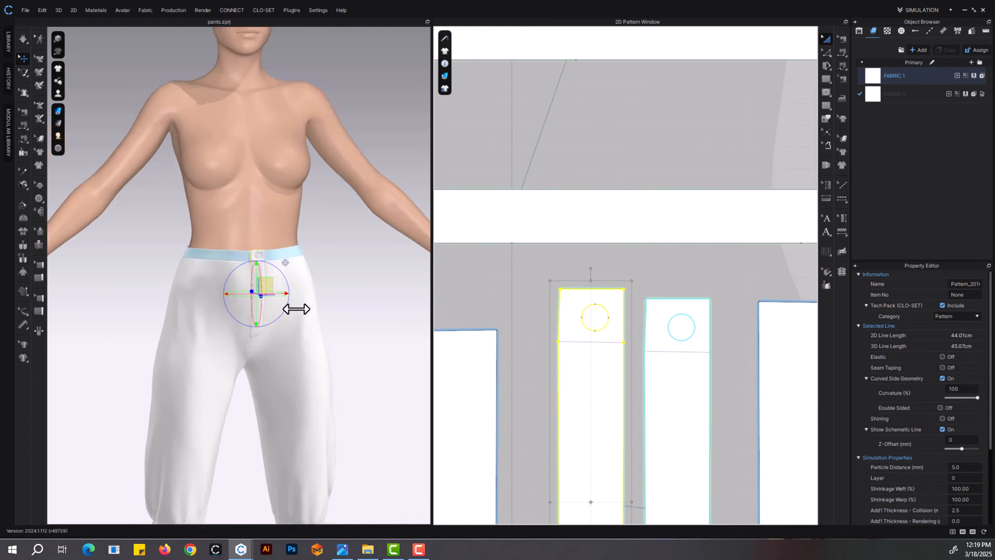
pyautogui.press('space')
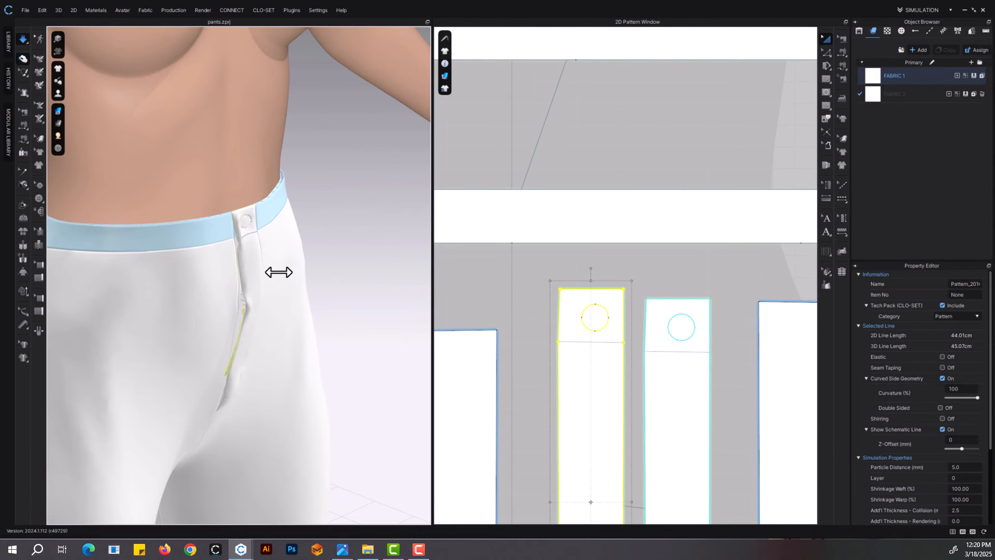
pyautogui.press('space')
pyautogui.keyDown('shift'); pyautogui.click(669, 403); pyautogui.keyUp('shift')
pyautogui.moveTo(226, 297); pyautogui.dragTo(260, 324, button='right')
pyautogui.moveTo(259, 315); pyautogui.dragTo(269, 324)
pyautogui.moveTo(269, 324); pyautogui.dragTo(210, 303, button='right')
# Remove the sewing between the original waistband's circle and the original fly piece's circle
pyautogui.click(841, 41)
pyautogui.scroll(-5, 582, 316)
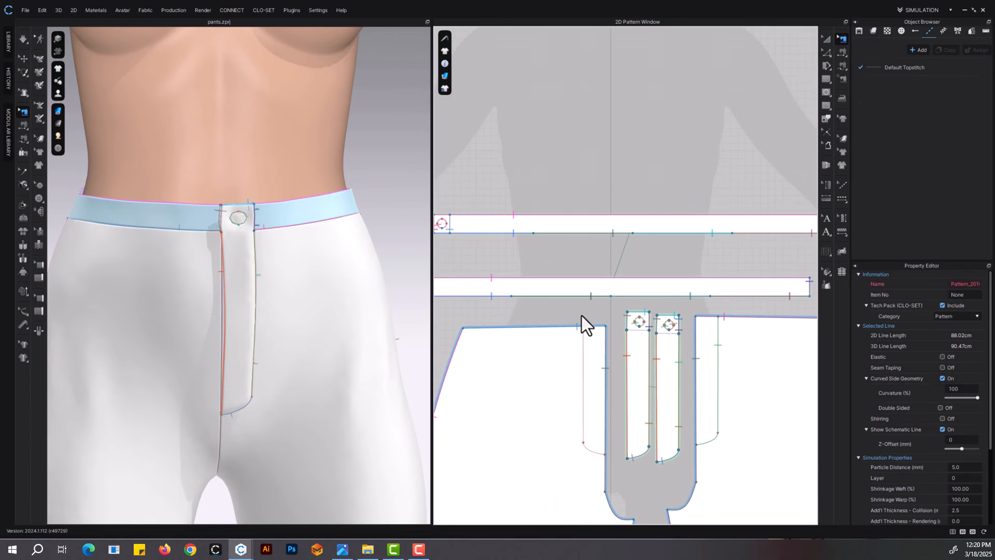
pyautogui.scroll(5, 546, 318)
pyautogui.click(525, 313)
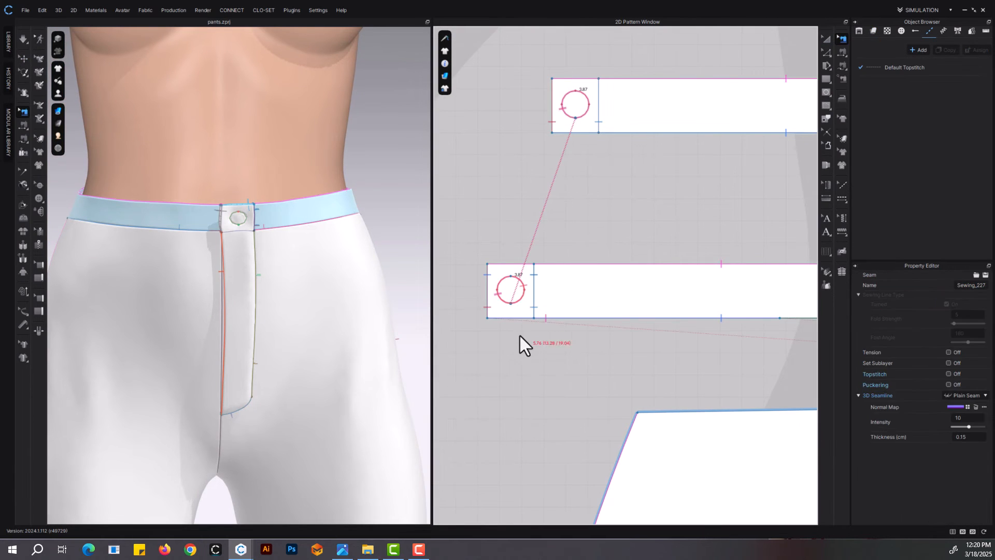
pyautogui.click(517, 302)
pyautogui.click(527, 322)
pyautogui.scroll(-5, 570, 343)
pyautogui.moveTo(653, 341); pyautogui.dragTo(579, 310, button='middle')
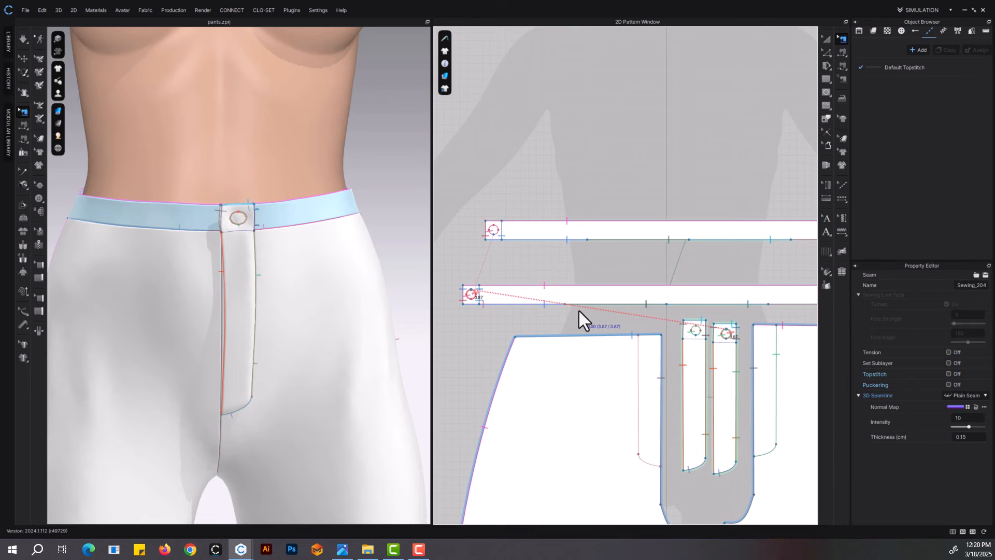
# Sew the cloned fly piece's circle to the circle in the original waistband's end section
pyautogui.click(842, 65)
pyautogui.click(697, 329)
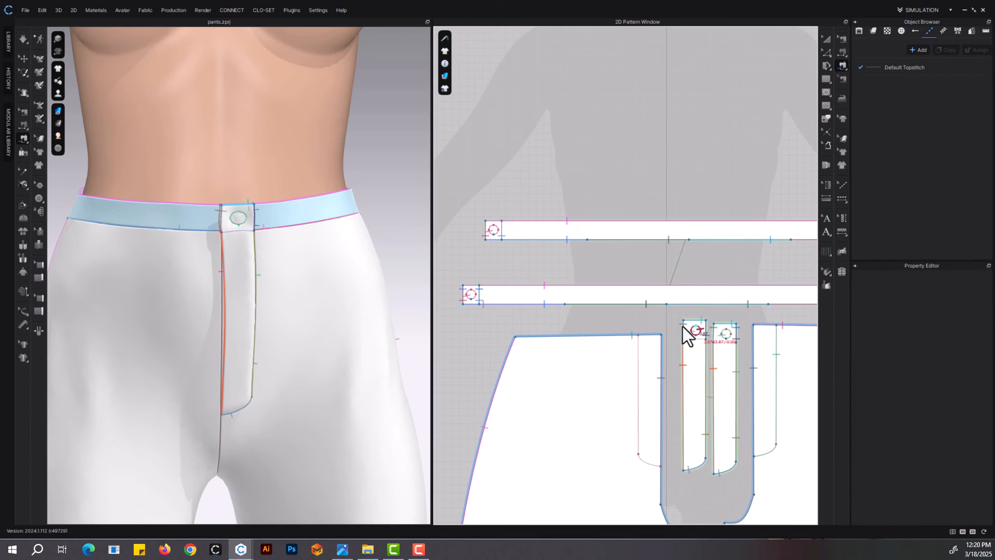
pyautogui.click(470, 295)
# Simulate the resewn closure and pull the outer fly piece into place on the pants front
pyautogui.click(827, 39)
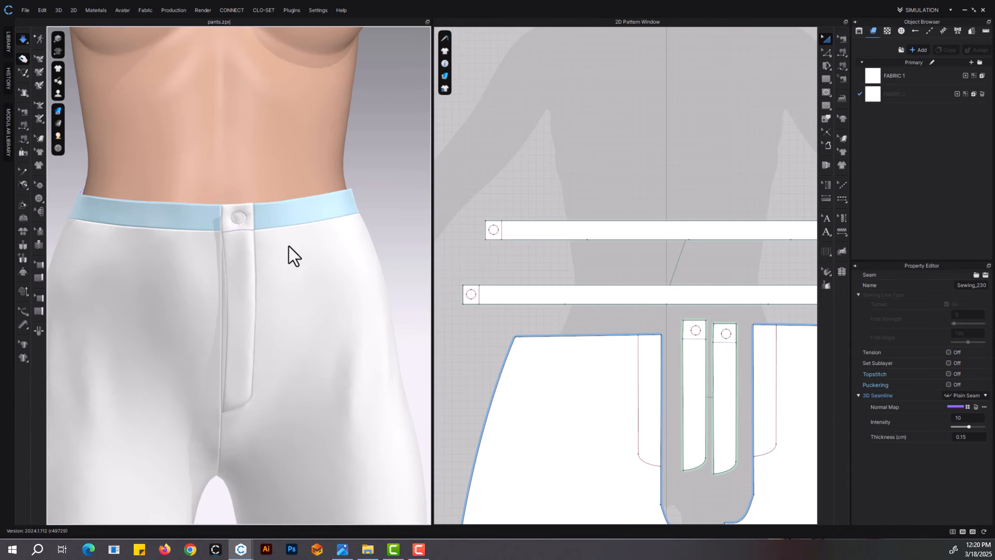
pyautogui.scroll(2, 288, 247)
pyautogui.click(221, 311)
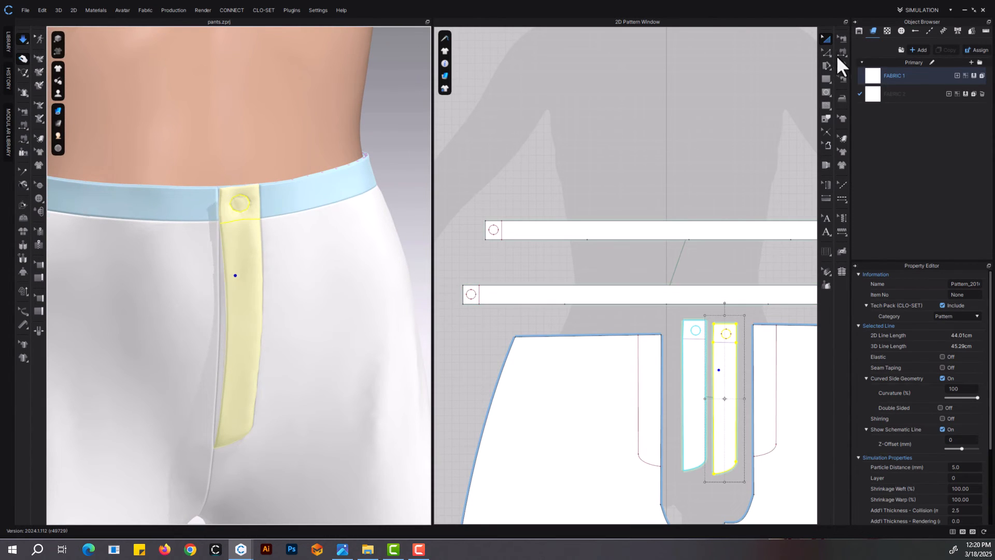
# Set the fold angle of the seam joining the two fly pieces' long side edges to 0 and simulate
pyautogui.click(842, 39)
pyautogui.click(665, 390)
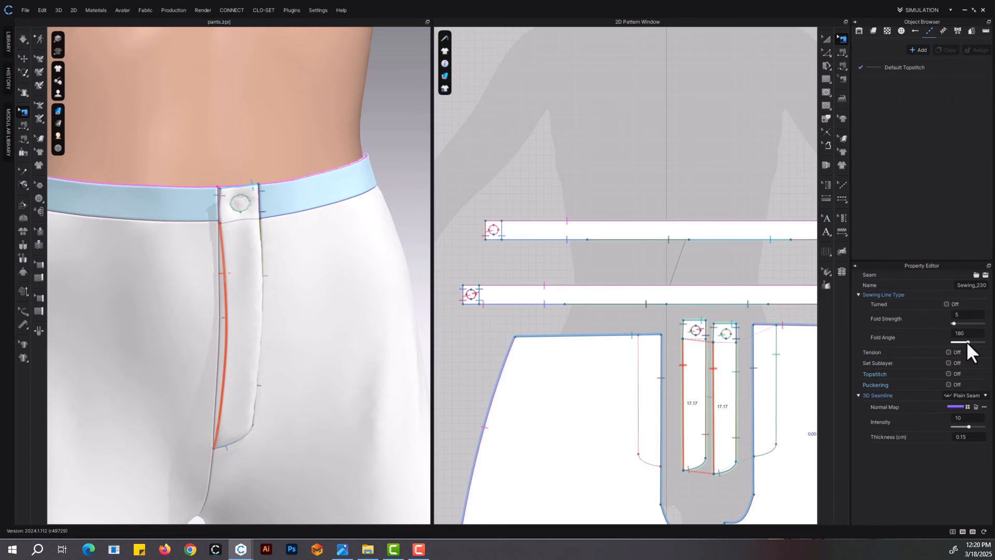
pyautogui.press('space')
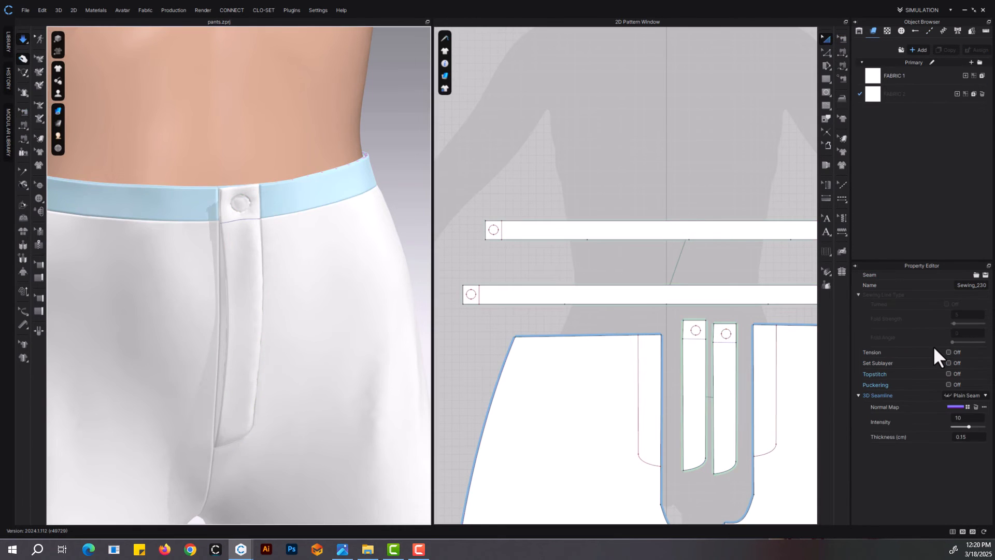
pyautogui.press('space')
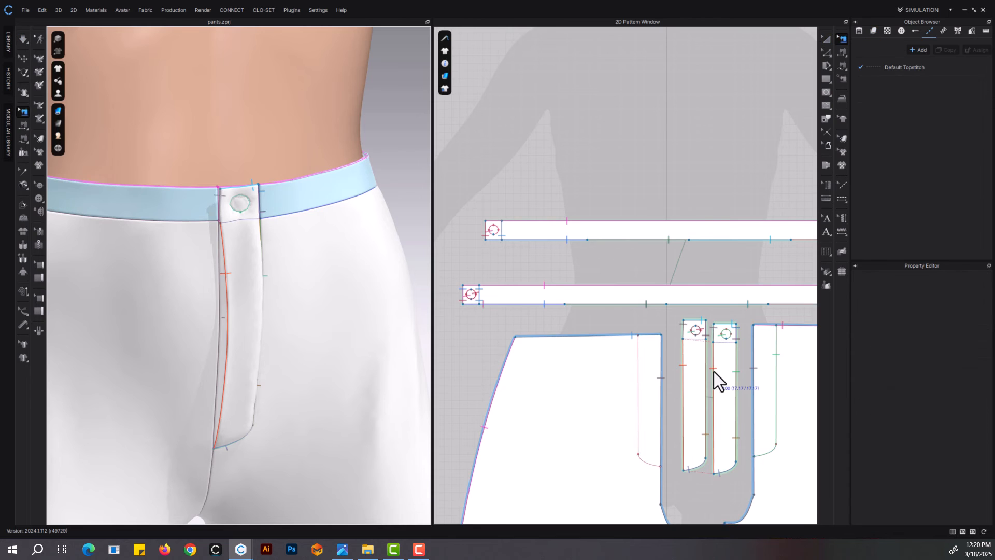
pyautogui.press('b')
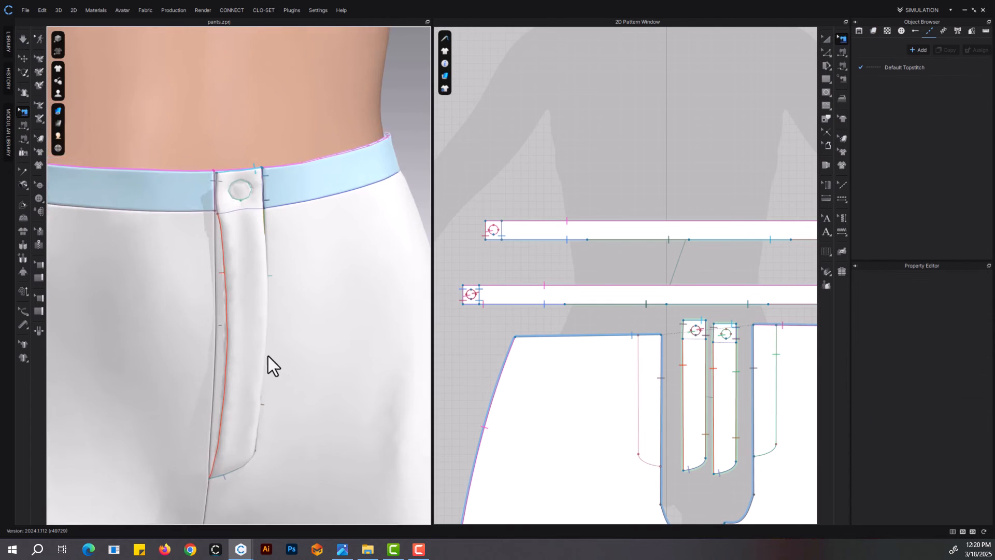
pyautogui.moveTo(268, 356); pyautogui.dragTo(344, 386, button='right')
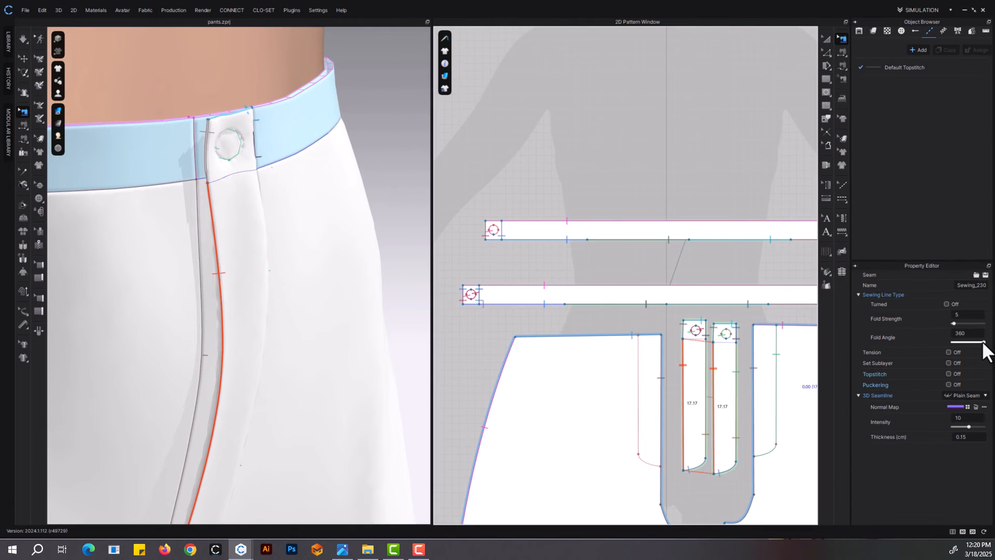
pyautogui.moveTo(983, 342); pyautogui.dragTo(981, 343)
pyautogui.press('space')
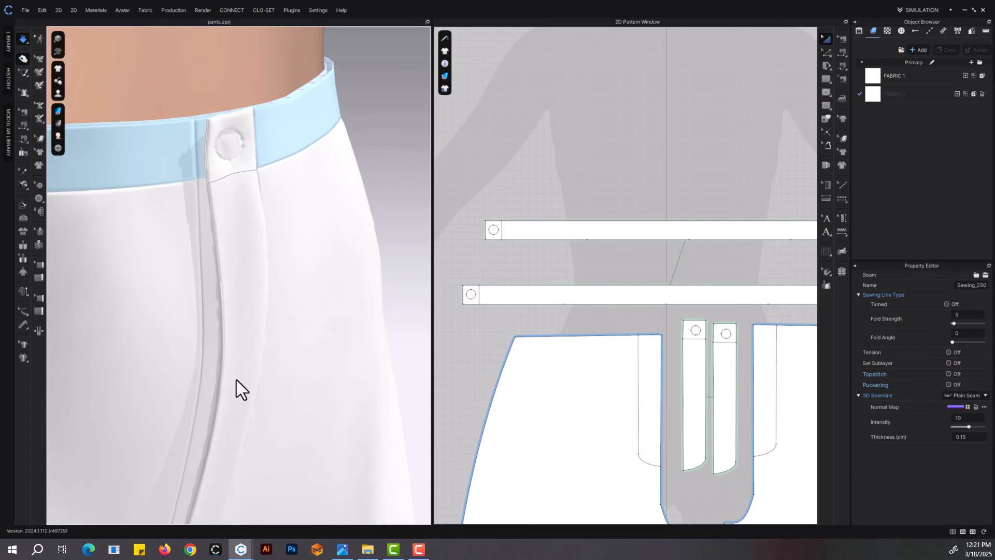
# Pull the outer fly piece's seamed side edge straight on the pants front while simulating
pyautogui.moveTo(236, 381); pyautogui.dragTo(221, 362, button='right')
pyautogui.moveTo(222, 362); pyautogui.dragTo(216, 360)
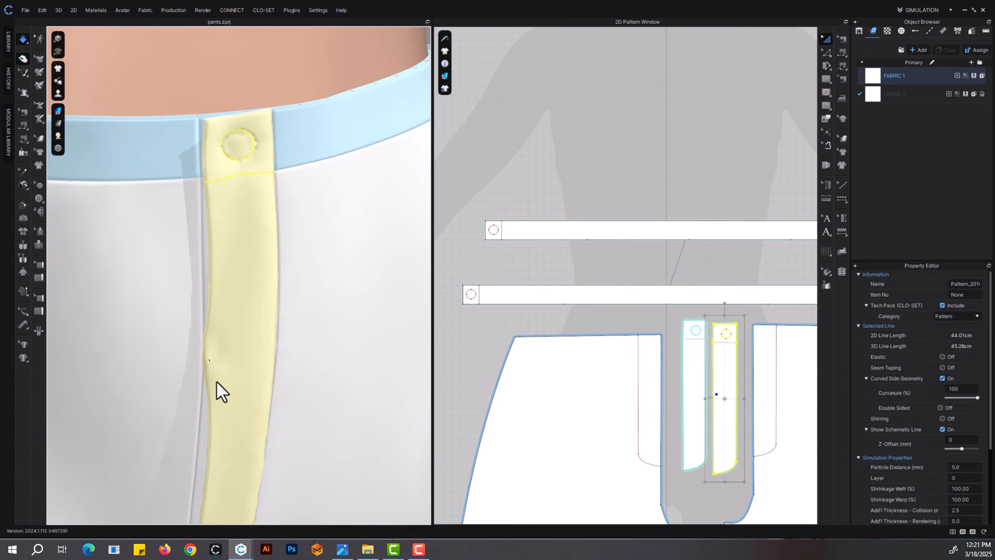
pyautogui.moveTo(216, 382); pyautogui.dragTo(206, 384)
pyautogui.click(843, 40)
# Apply FABRIC 2 to the inner fly piece and restart the simulation
pyautogui.click(827, 39)
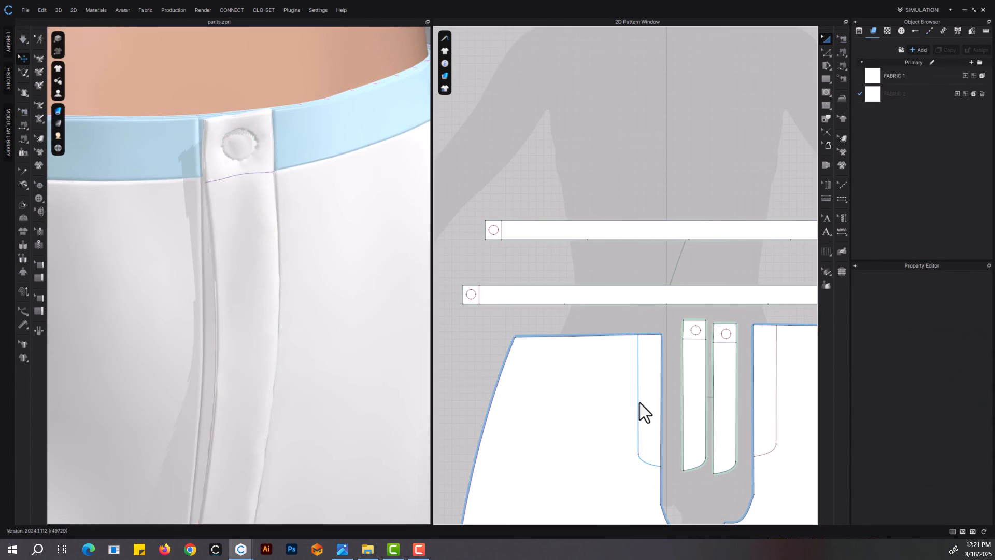
pyautogui.click(694, 396)
pyautogui.click(965, 94)
pyautogui.press('space')
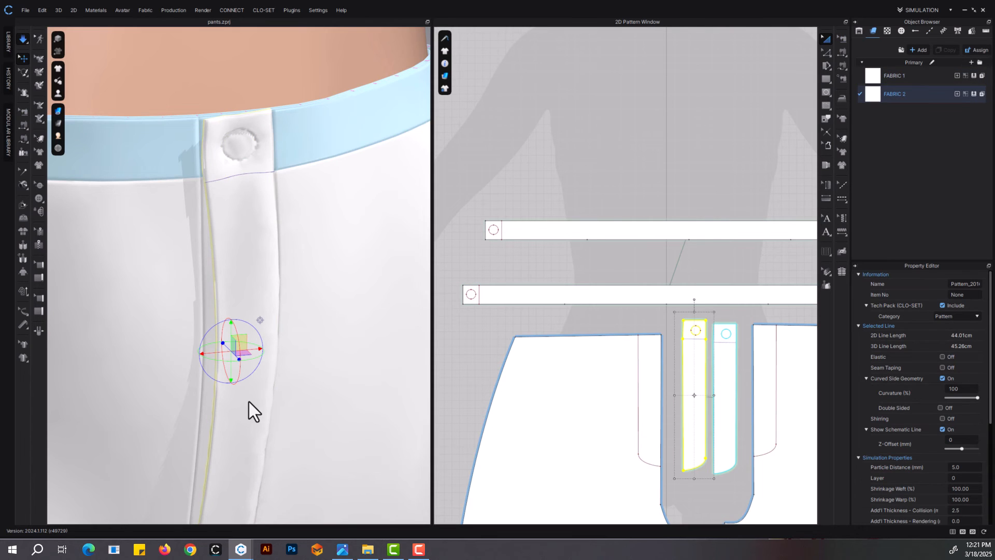
# Pull the outer fly piece over the inner layer during simulation and check the fly from the front
pyautogui.click(249, 403)
pyautogui.moveTo(216, 398); pyautogui.dragTo(214, 398)
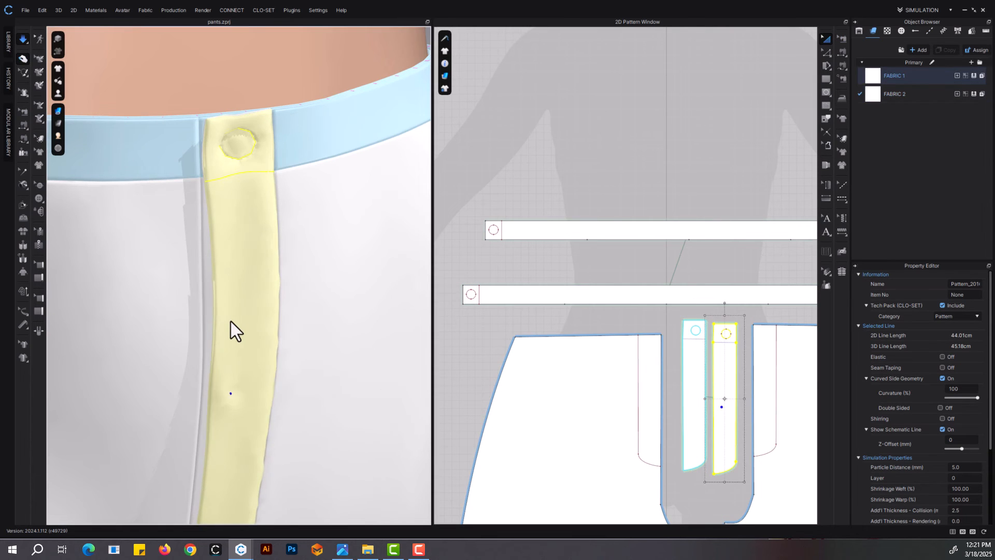
pyautogui.moveTo(238, 320); pyautogui.dragTo(223, 321)
pyautogui.press('space')
pyautogui.scroll(-3, 257, 407)
pyautogui.scroll(-4, 254, 403)
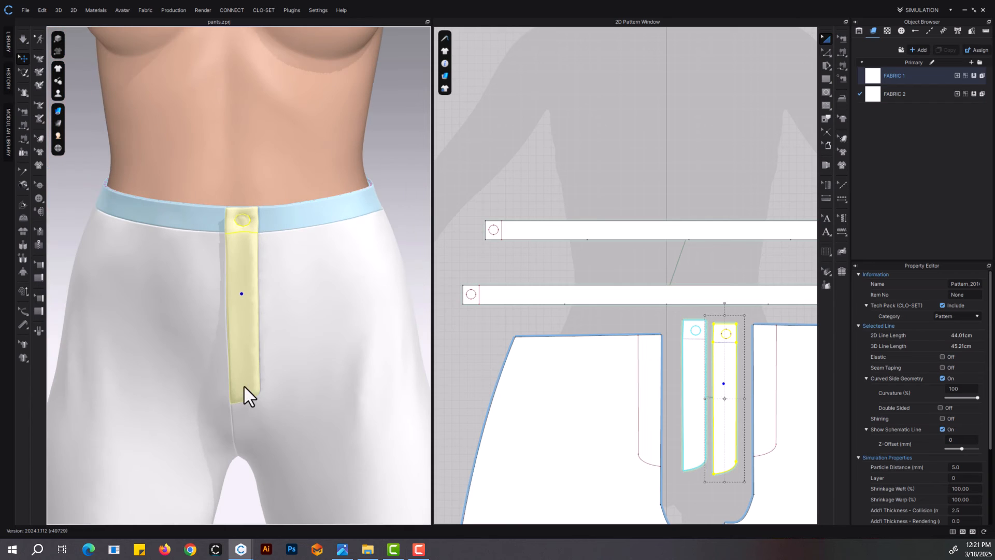
pyautogui.press('z')
pyautogui.scroll(-5, 379, 244)
pyautogui.moveTo(359, 321); pyautogui.dragTo(306, 362, button='right')
pyautogui.scroll(4, 291, 265)
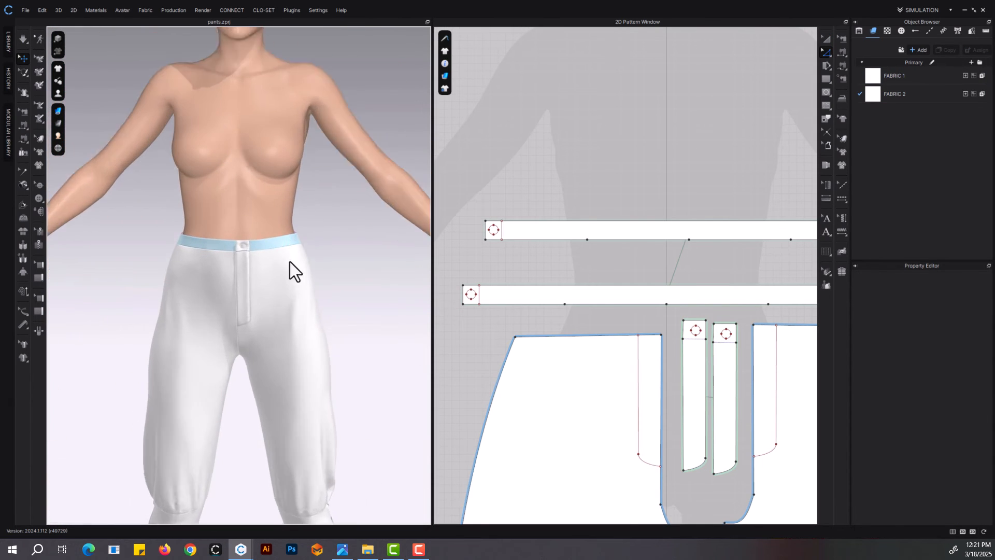
# Unfreeze both waistband layers and simulate them together with the pants
pyautogui.click(827, 38)
pyautogui.click(665, 288)
pyautogui.keyDown('shift'); pyautogui.click(666, 230); pyautogui.keyUp('shift')
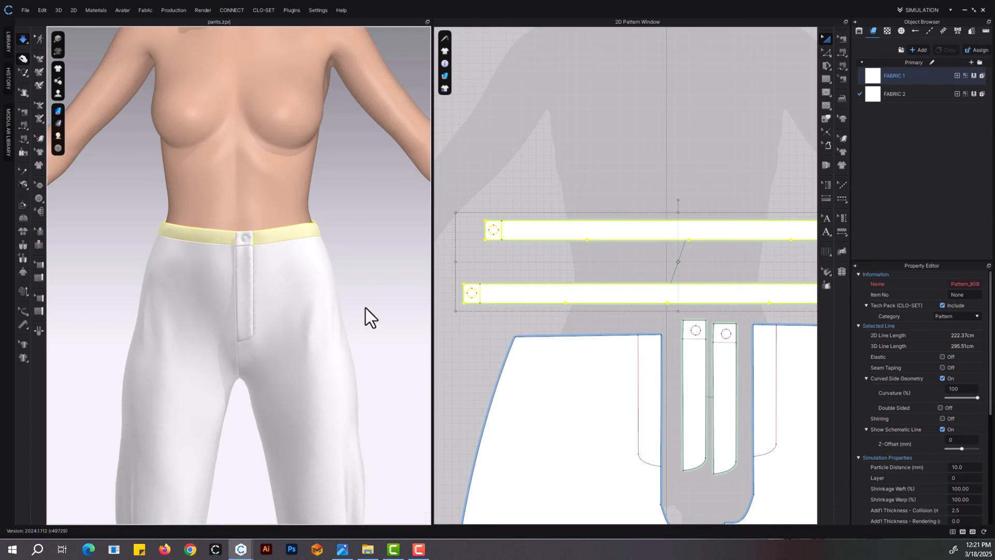
pyautogui.press('space')
pyautogui.scroll(-3, 365, 308)
pyautogui.scroll(-4, 456, 254)
pyautogui.scroll(5, 570, 254)
pyautogui.scroll(6, 258, 298)
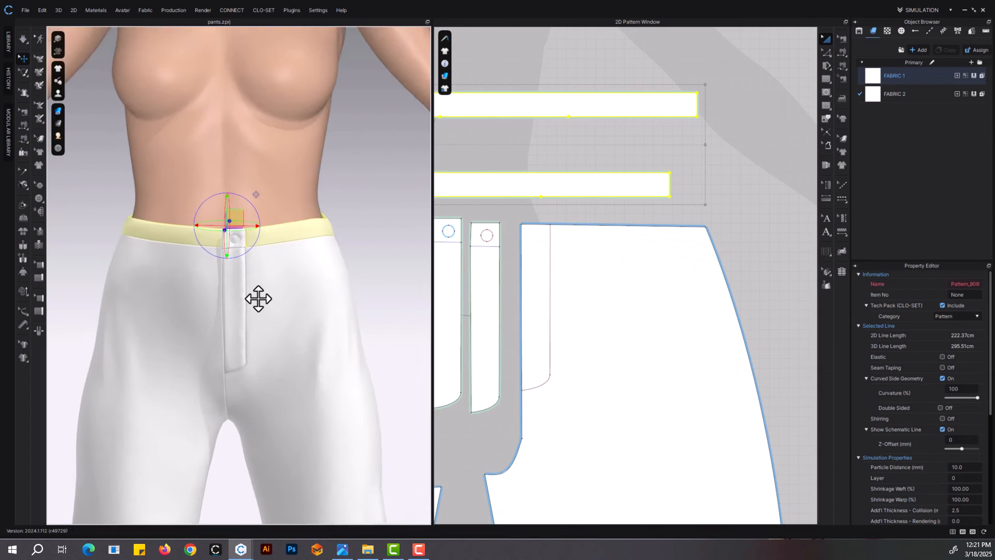
# Place a default button at the centre of the circle on the outer fly piece
pyautogui.click(229, 206)
pyautogui.click(38, 198)
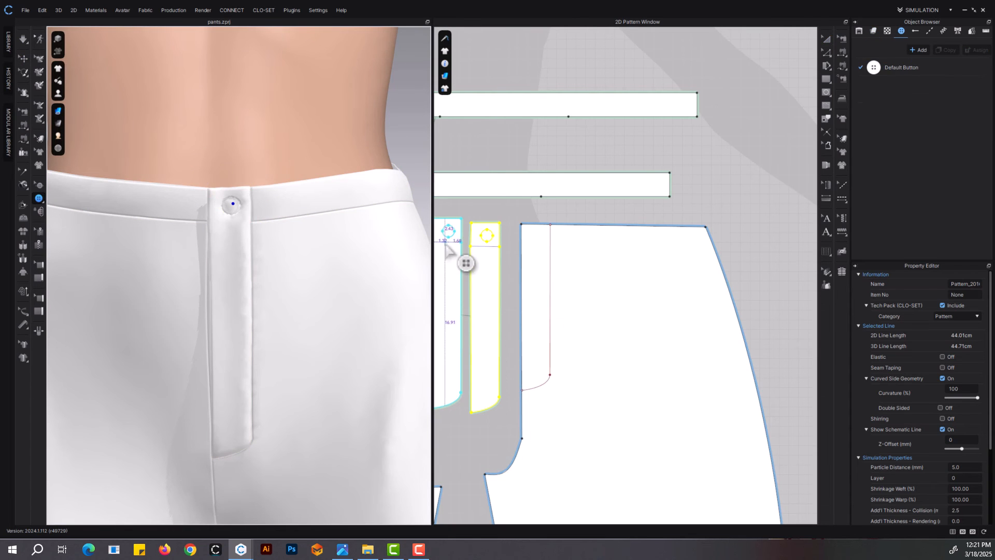
pyautogui.scroll(5, 573, 241)
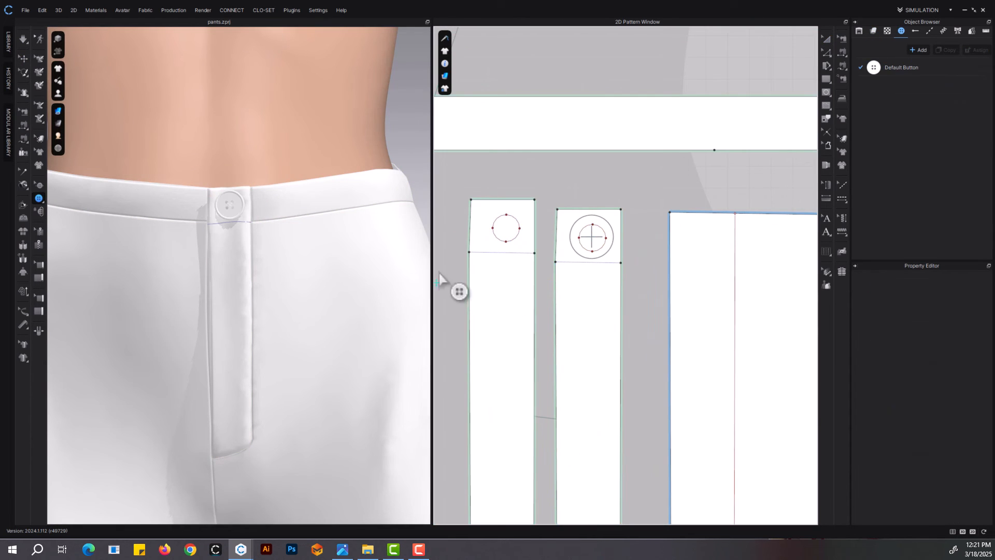
pyautogui.click(827, 40)
# Lengthen the front and back lower-leg panels by moving their hem edges downward
pyautogui.scroll(-6, 325, 251)
pyautogui.moveTo(365, 277); pyautogui.dragTo(366, 170, button='middle')
pyautogui.scroll(-8, 618, 318)
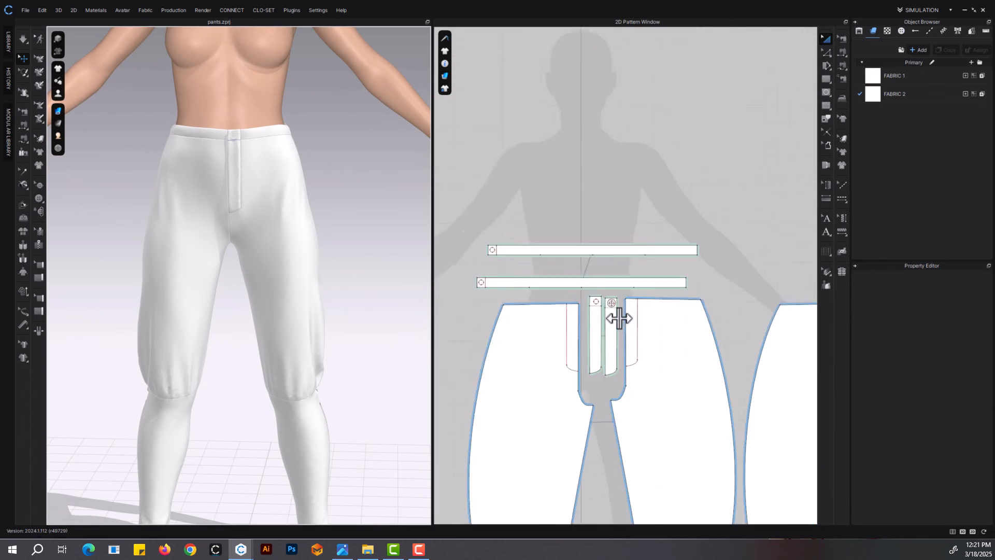
pyautogui.moveTo(648, 354); pyautogui.dragTo(626, 216, button='middle')
pyautogui.moveTo(308, 373); pyautogui.dragTo(305, 262, button='middle')
pyautogui.moveTo(305, 263); pyautogui.dragTo(309, 282, button='right')
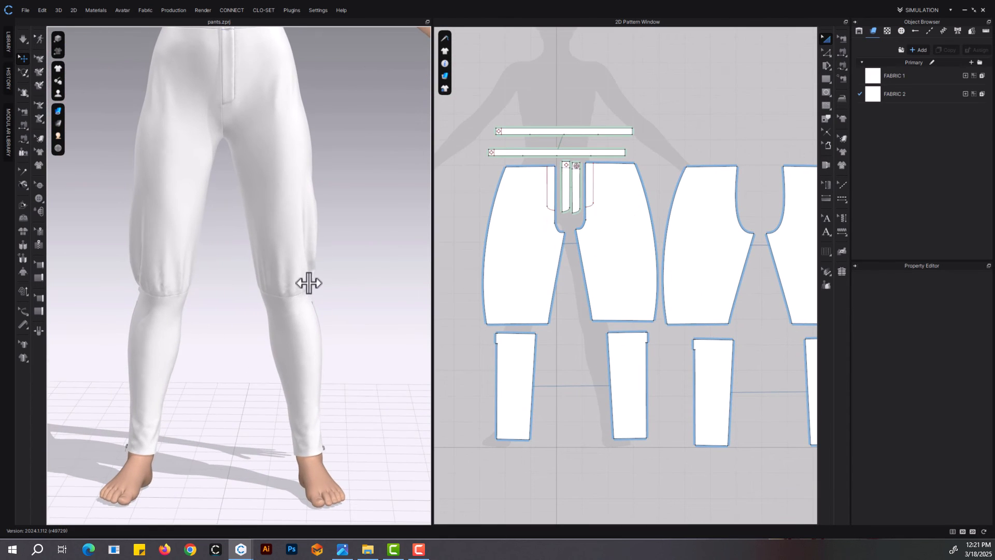
pyautogui.moveTo(574, 377); pyautogui.dragTo(551, 316, button='middle')
pyautogui.press('z')
pyautogui.click(486, 379)
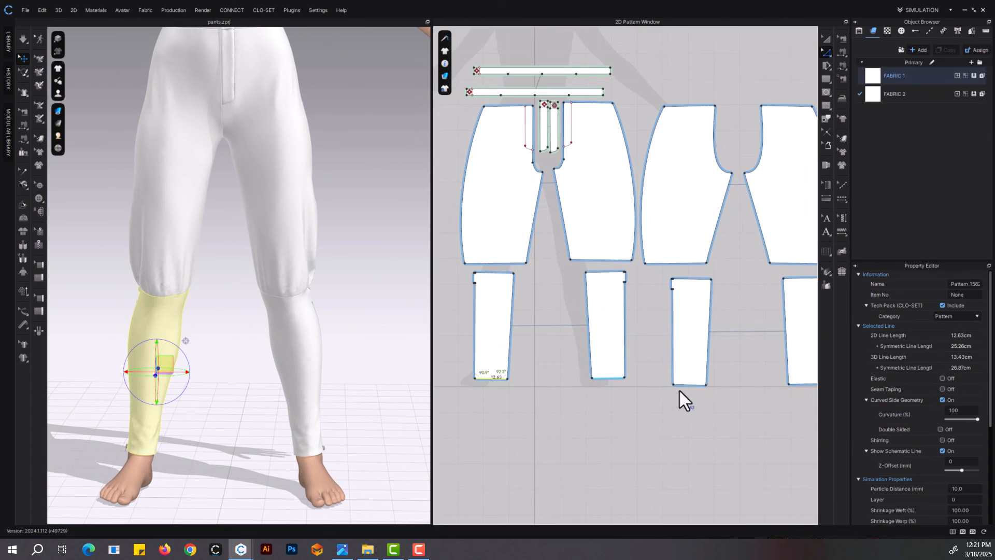
pyautogui.keyDown('shift'); pyautogui.moveTo(693, 385); pyautogui.dragTo(693, 396); pyautogui.keyUp('shift')
# Simulate the lengthened lower-leg panels and pull their hems into place around the ankles
pyautogui.press('space')
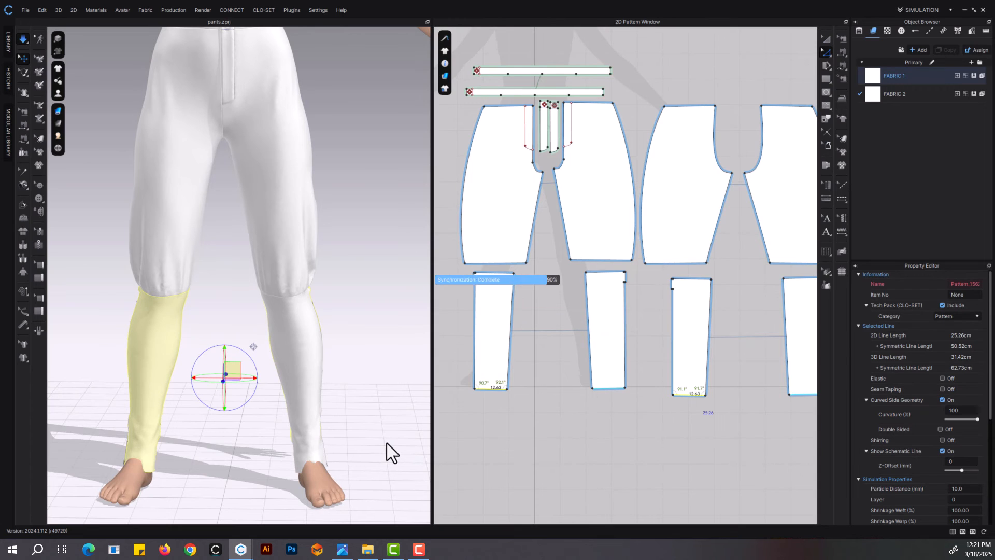
pyautogui.click(312, 456)
pyautogui.moveTo(150, 458); pyautogui.dragTo(275, 368, button='right')
pyautogui.scroll(-3, 305, 311)
pyautogui.press('space')
pyautogui.moveTo(306, 311); pyautogui.dragTo(311, 298, button='right')
pyautogui.moveTo(311, 299); pyautogui.dragTo(324, 340, button='middle')
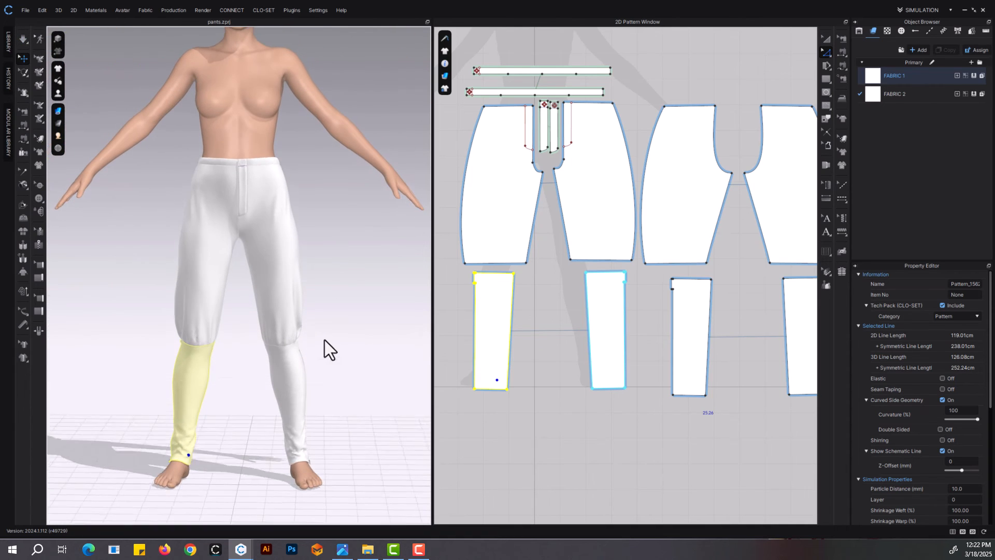
# Set the particle distance of all pattern pieces to 5 mm
pyautogui.moveTo(592, 342); pyautogui.dragTo(568, 331, button='middle')
pyautogui.click(827, 40)
pyautogui.scroll(-5, 739, 267)
pyautogui.click(798, 344)
pyautogui.hotkey('ctrl', 'a')
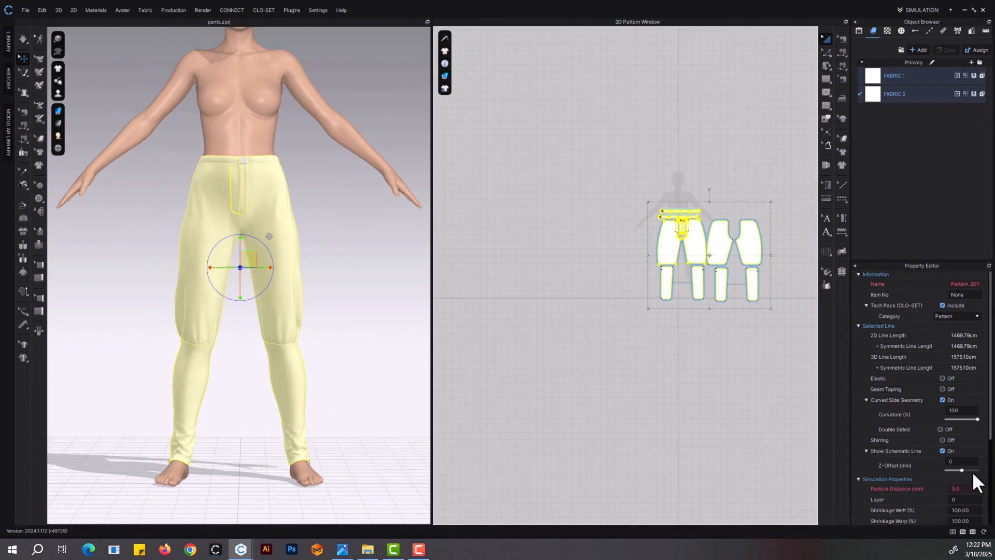
pyautogui.click(957, 489)
pyautogui.write('5')
pyautogui.press('Return')
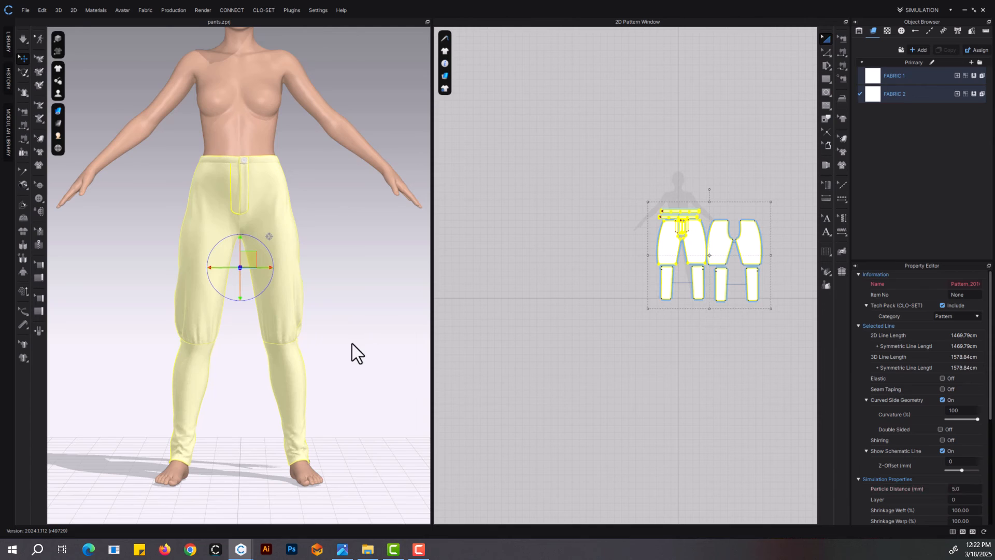
# Set the four upper pants panels' weft shrinkage to 103% and warp shrinkage to 105%
pyautogui.click(353, 343)
pyautogui.scroll(3, 337, 346)
pyautogui.click(267, 271)
pyautogui.keyDown('shift'); pyautogui.click(207, 299); pyautogui.keyUp('shift')
pyautogui.moveTo(207, 300); pyautogui.dragTo(376, 321, button='right')
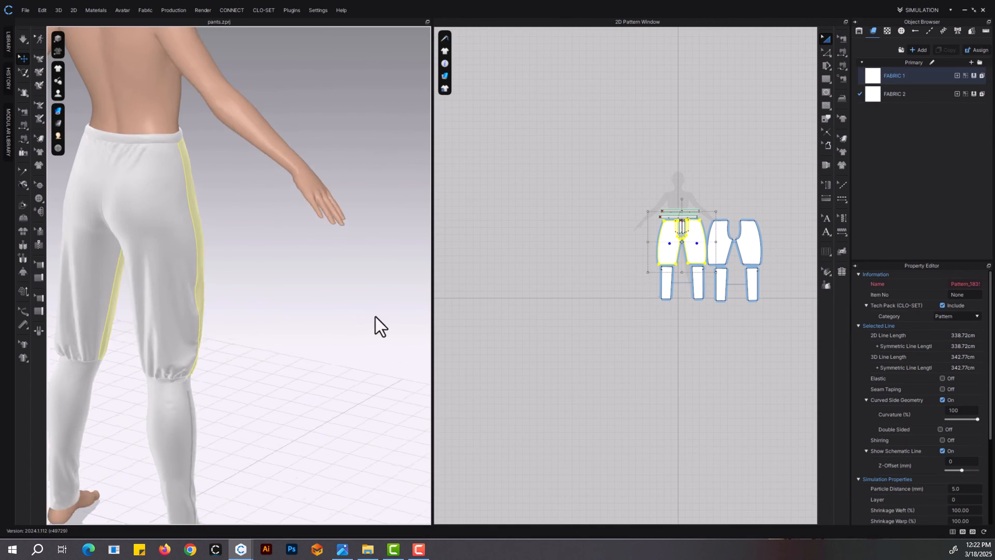
pyautogui.keyDown('shift'); pyautogui.click(173, 295); pyautogui.keyUp('shift')
pyautogui.keyDown('shift'); pyautogui.click(98, 269); pyautogui.keyUp('shift')
pyautogui.click(974, 510)
pyautogui.write('103')
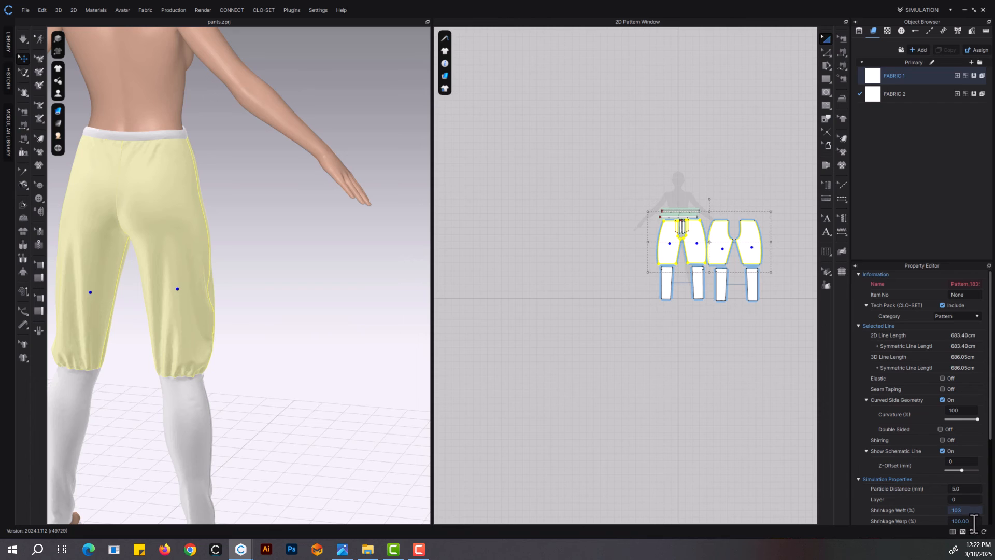
pyautogui.click(974, 521)
pyautogui.write('105')
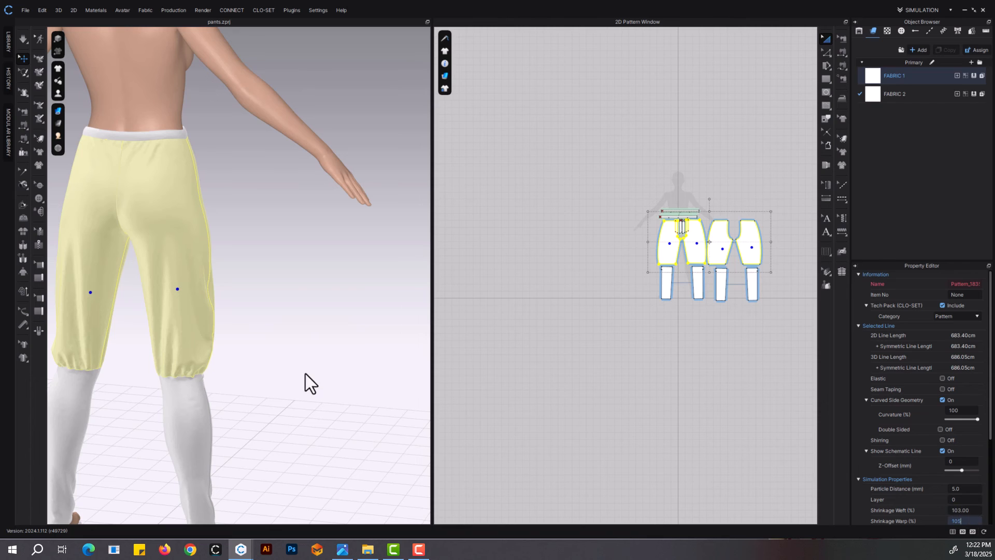
# Freeze the four lower-leg panels, simulate the garment and check the upper pants from the back, side and front
pyautogui.click(305, 382)
pyautogui.moveTo(801, 324); pyautogui.dragTo(625, 266)
pyautogui.press('space')
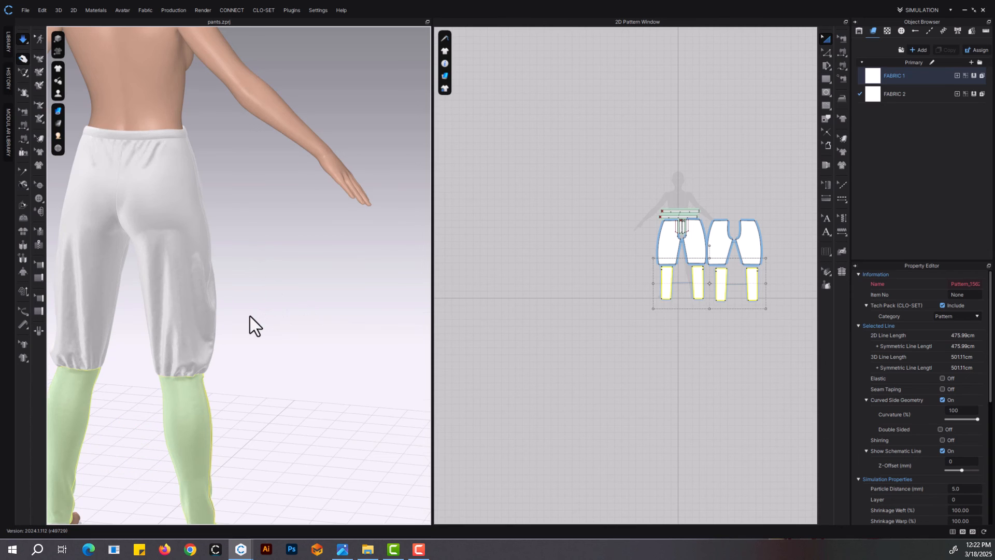
pyautogui.moveTo(250, 316); pyautogui.dragTo(174, 313, button='right')
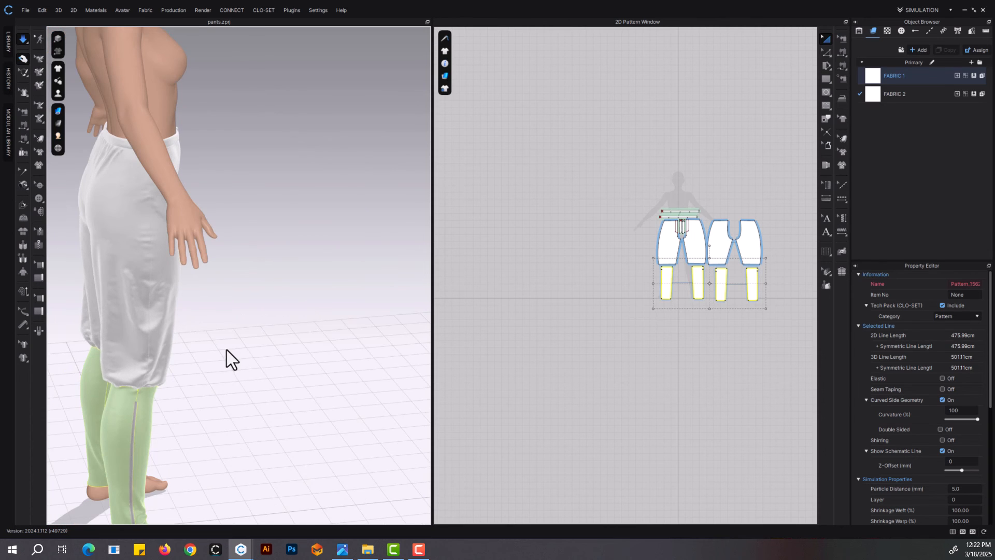
pyautogui.moveTo(226, 350); pyautogui.dragTo(151, 342, button='right')
pyautogui.press('space')
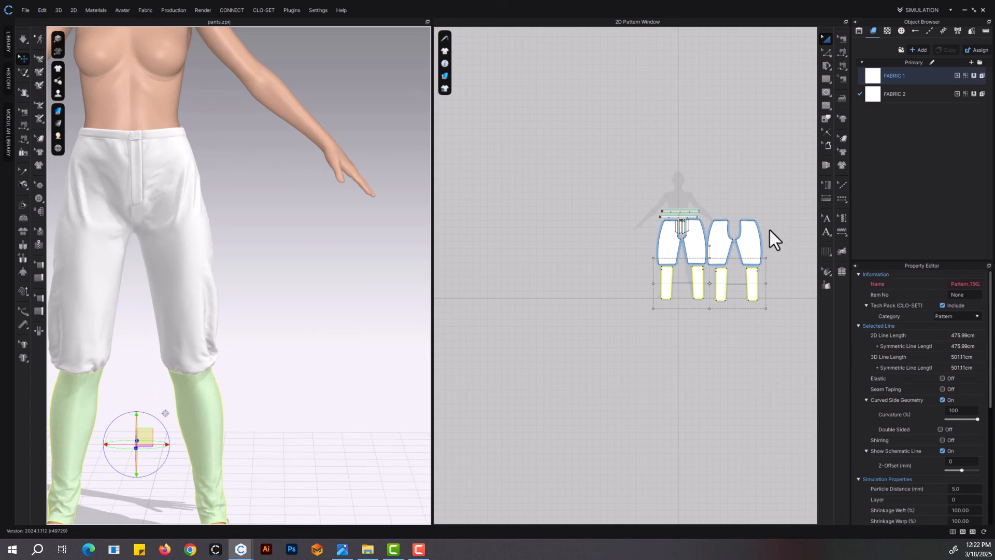
# Set the four upper pants panels to a particle distance of 10 mm and 102% shrinkage in both weft and warp
pyautogui.scroll(3, 766, 232)
pyautogui.click(742, 240)
pyautogui.keyDown('shift'); pyautogui.click(680, 256); pyautogui.keyUp('shift')
pyautogui.keyDown('shift'); pyautogui.click(645, 260); pyautogui.keyUp('shift')
pyautogui.keyDown('shift'); pyautogui.click(604, 261); pyautogui.keyUp('shift')
pyautogui.write('10')
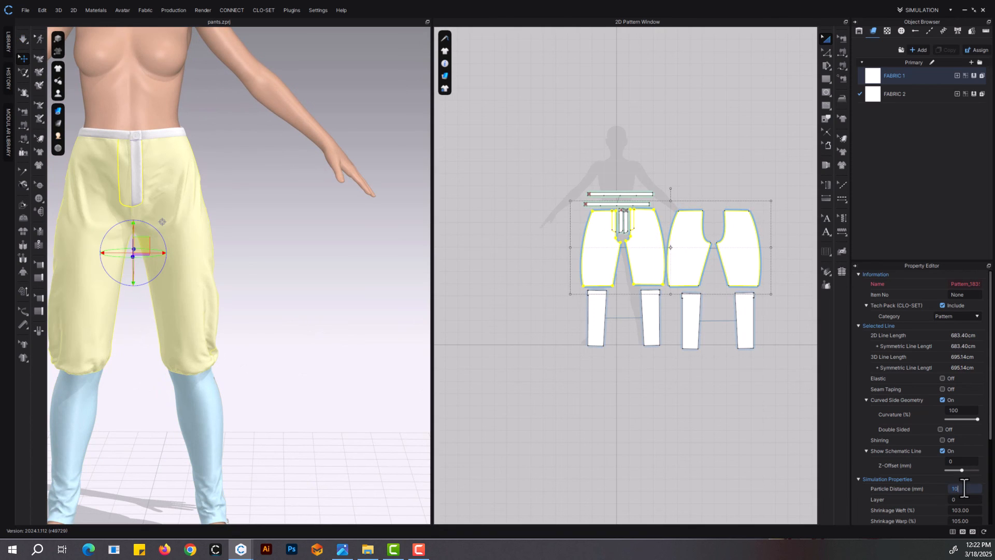
pyautogui.click(972, 520)
pyautogui.write('102')
pyautogui.press('Return')
# Simulate the upper panels and pull their gathered knee edges into shape, checking the fit from front and back
pyautogui.moveTo(315, 337); pyautogui.dragTo(347, 346, button='middle')
pyautogui.press('space')
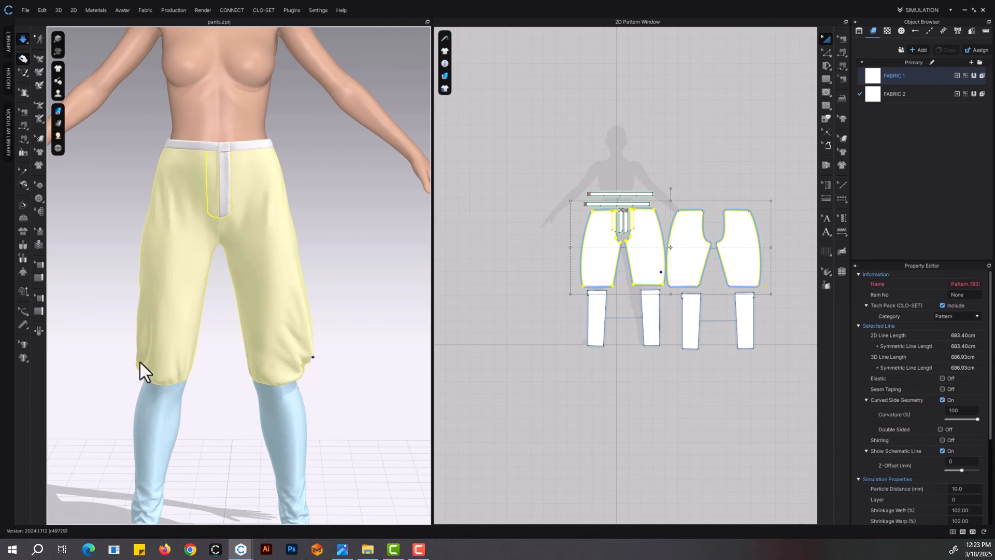
pyautogui.moveTo(213, 387); pyautogui.dragTo(423, 386, button='right')
pyautogui.moveTo(312, 320); pyautogui.dragTo(395, 376, button='middle')
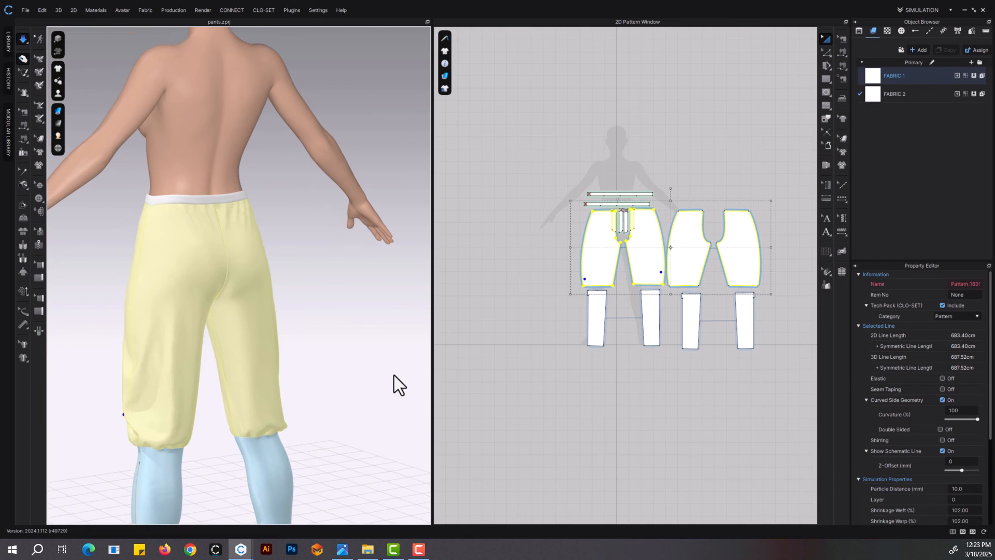
pyautogui.press('space')
# Move the back panels' top centre-back corners inward to narrow the back waist, and simulate
pyautogui.scroll(6, 777, 192)
pyautogui.press('z')
pyautogui.scroll(5, 593, 238)
pyautogui.moveTo(570, 270); pyautogui.dragTo(583, 271)
pyautogui.moveTo(341, 287); pyautogui.dragTo(320, 287, button='right')
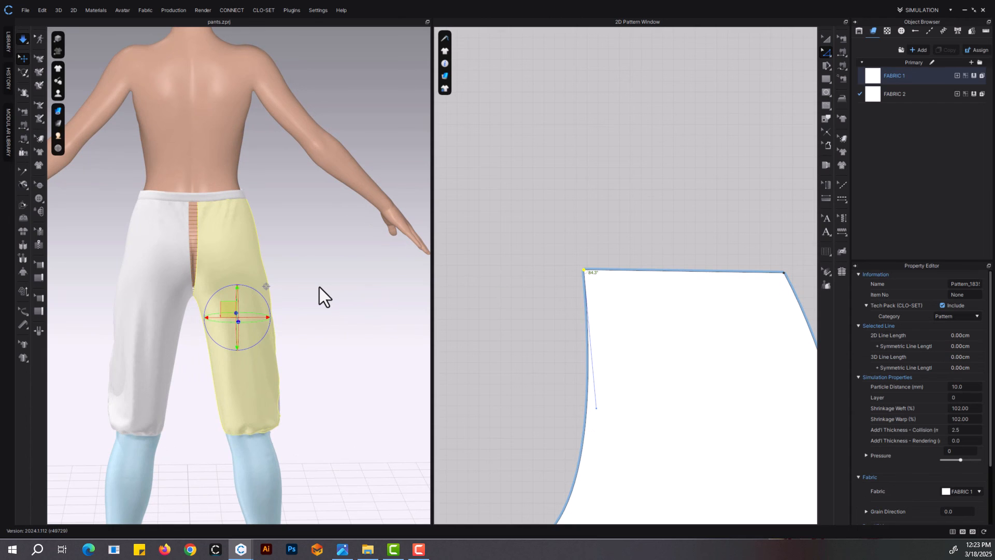
pyautogui.press('space')
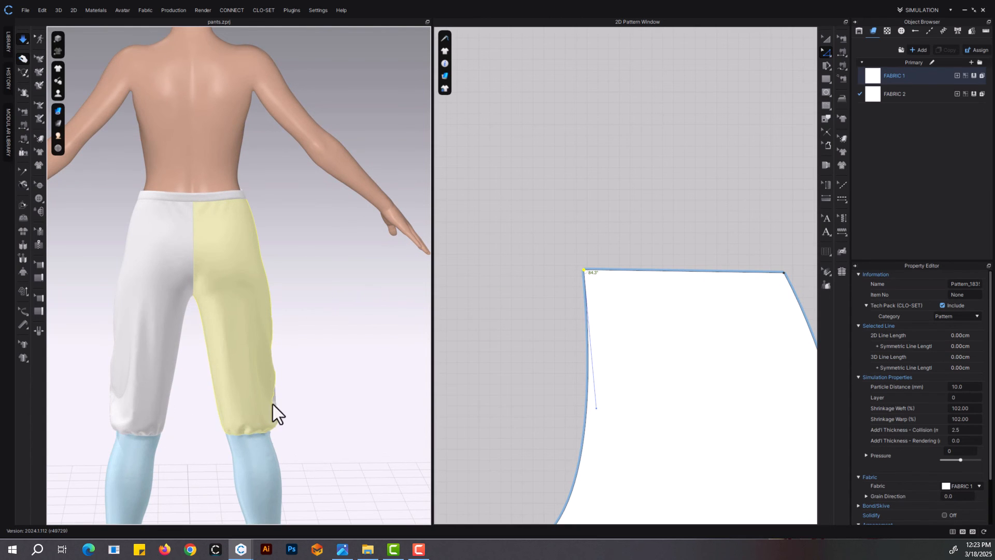
# Pull the back panel's outer side near the knee into place during simulation
pyautogui.moveTo(273, 405); pyautogui.dragTo(321, 402, button='right')
pyautogui.press('space')
pyautogui.scroll(-5, 311, 373)
pyautogui.scroll(-6, 596, 363)
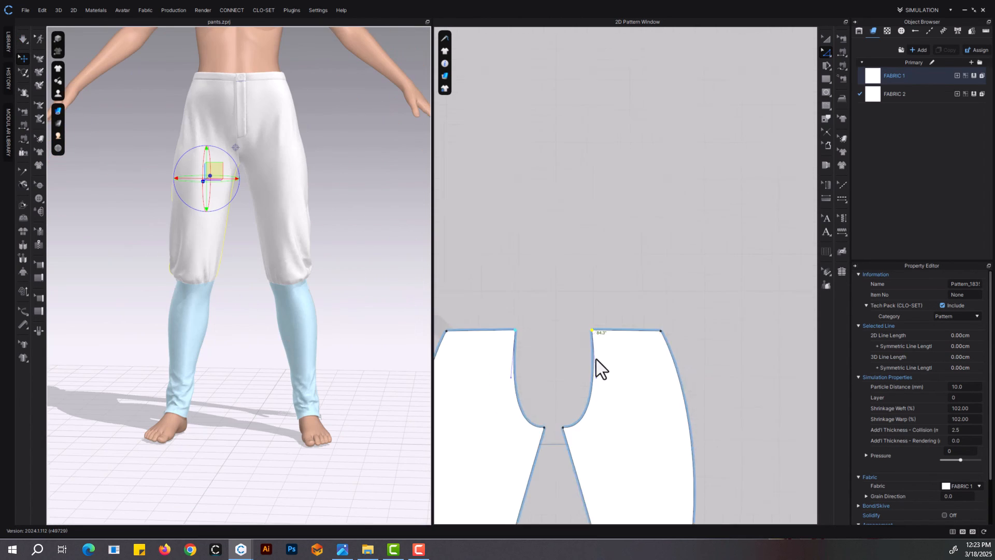
# Set the warp shrinkage of the four upper pants panels to 104%
pyautogui.click(827, 39)
pyautogui.click(610, 218)
pyautogui.keyDown('shift'); pyautogui.click(561, 240); pyautogui.keyUp('shift')
pyautogui.keyDown('shift'); pyautogui.click(512, 256); pyautogui.keyUp('shift')
pyautogui.keyDown('shift'); pyautogui.click(468, 254); pyautogui.keyUp('shift')
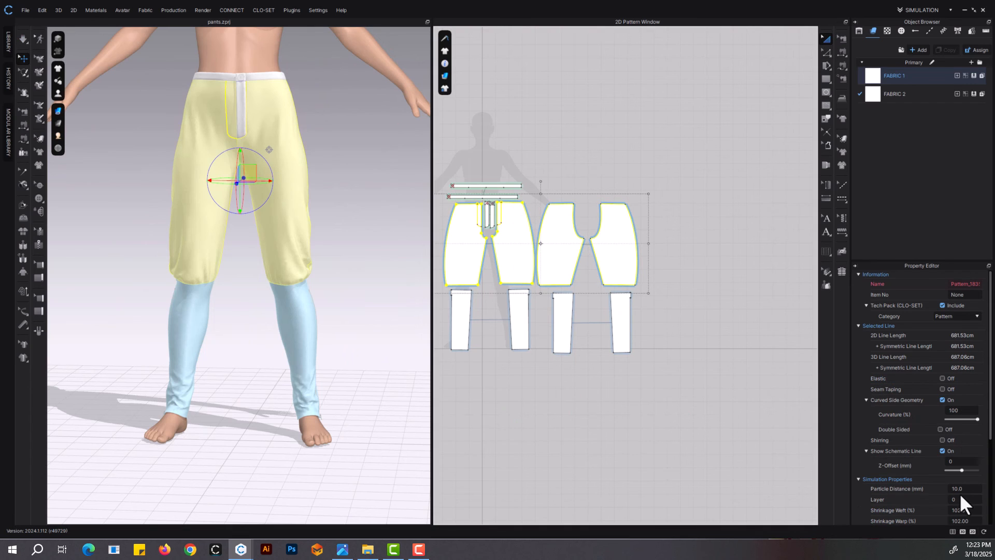
pyautogui.click(972, 522)
pyautogui.write('105')
pyautogui.click(341, 268)
# Simulate the upper panels and pull the front knee hems and thigh fabric into shape on both legs
pyautogui.scroll(3, 335, 256)
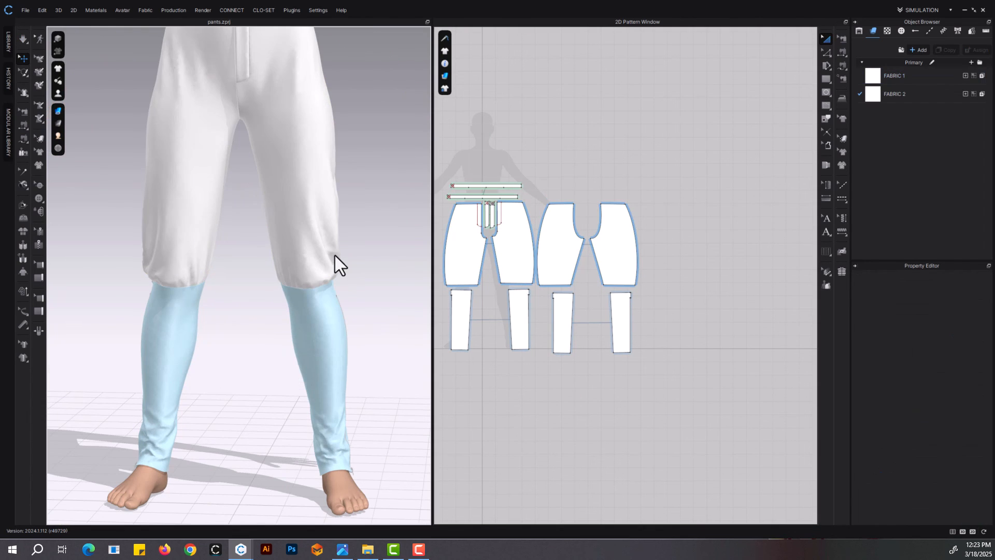
pyautogui.press('space')
pyautogui.click(306, 289)
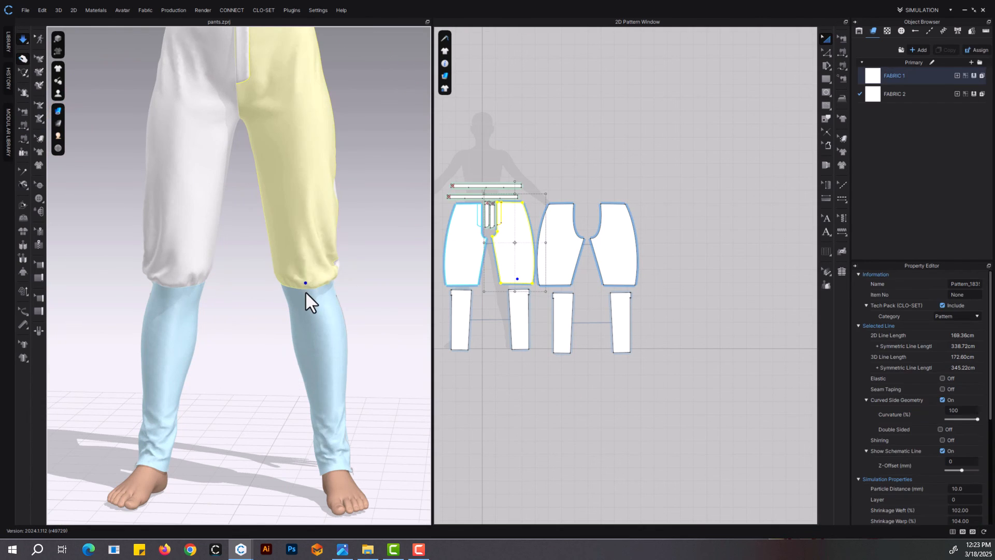
pyautogui.click(202, 280)
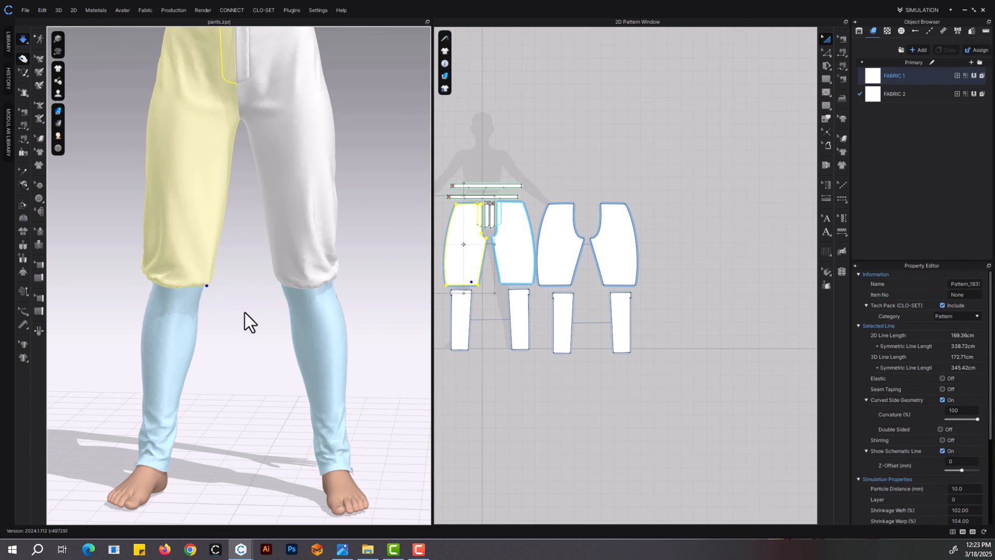
pyautogui.press('space')
pyautogui.scroll(-3, 246, 306)
pyautogui.moveTo(249, 297); pyautogui.dragTo(237, 224, button='right')
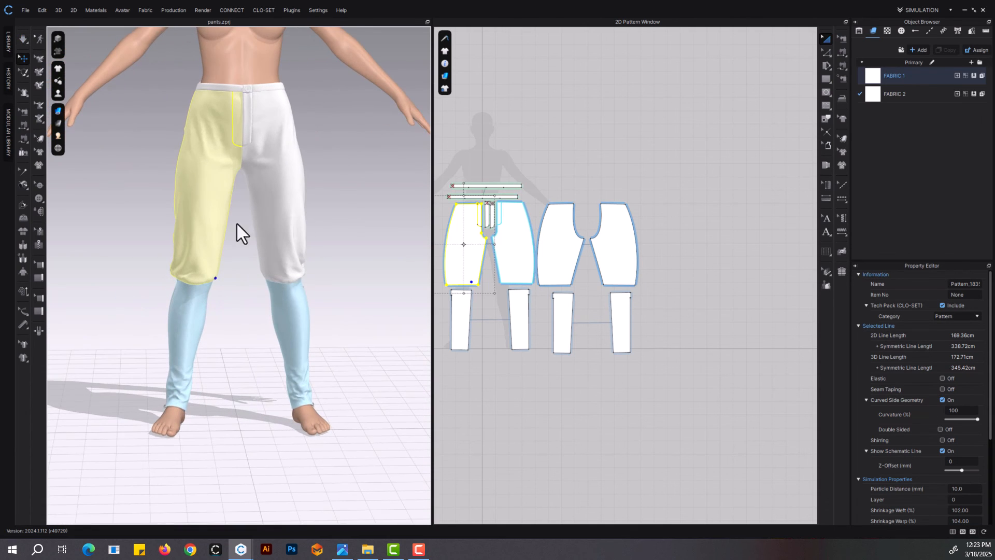
pyautogui.press('space')
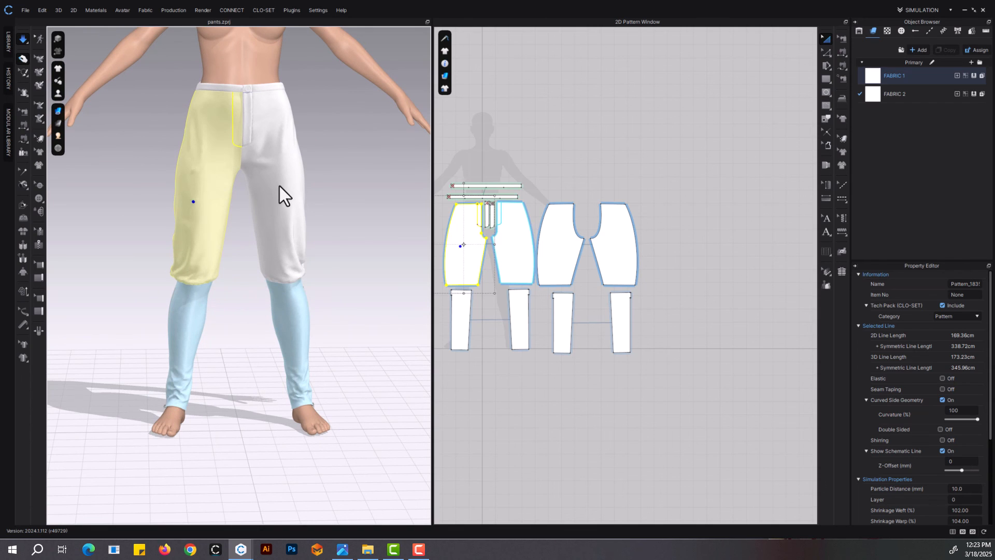
pyautogui.press('space')
# Set the particle distance of the four upper pants panels to 5 mm and simulate the finer mesh
pyautogui.click(621, 236)
pyautogui.keyDown('shift'); pyautogui.click(562, 242); pyautogui.keyUp('shift')
pyautogui.keyDown('shift'); pyautogui.click(514, 248); pyautogui.keyUp('shift')
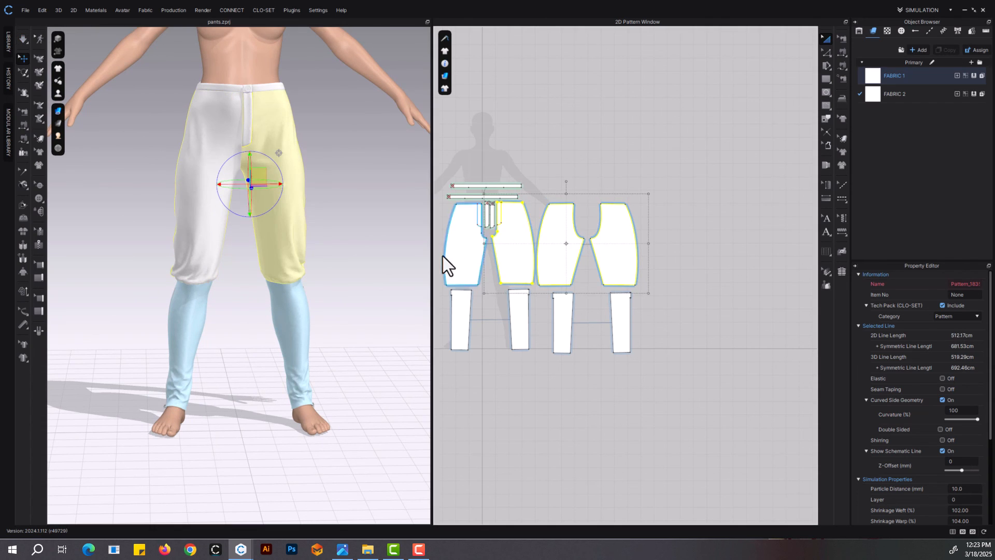
pyautogui.keyDown('shift'); pyautogui.click(463, 265); pyautogui.keyUp('shift')
pyautogui.click(968, 491)
pyautogui.write('5')
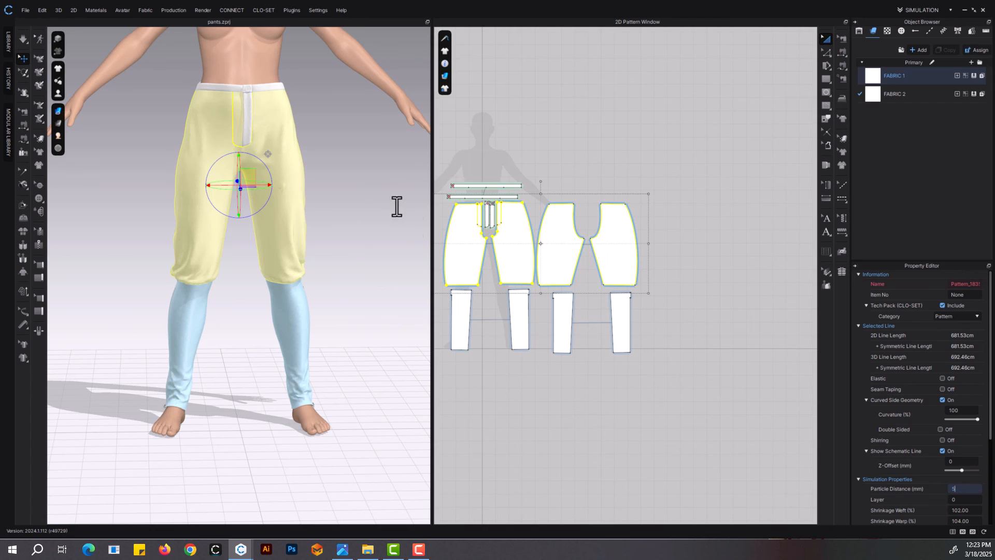
pyautogui.click(347, 195)
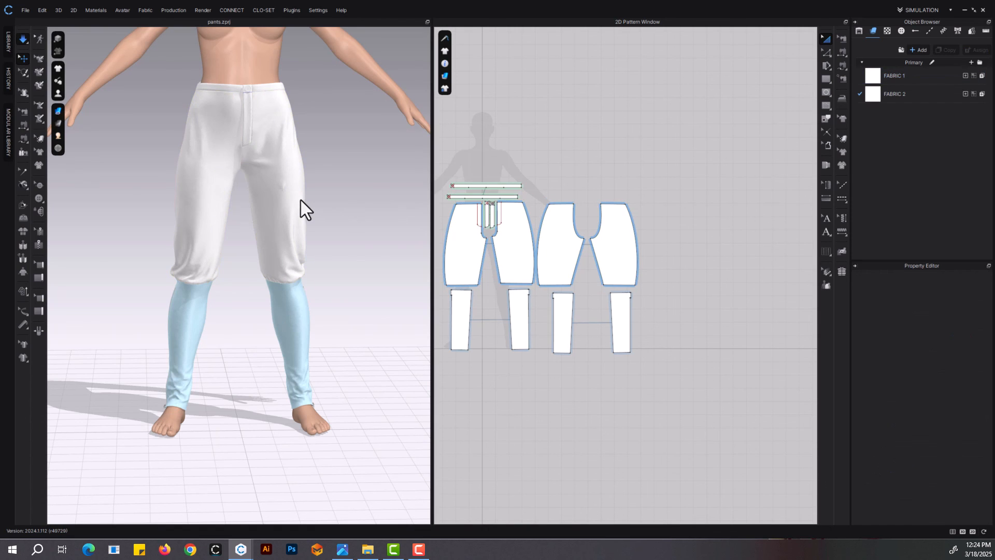
pyautogui.press('space')
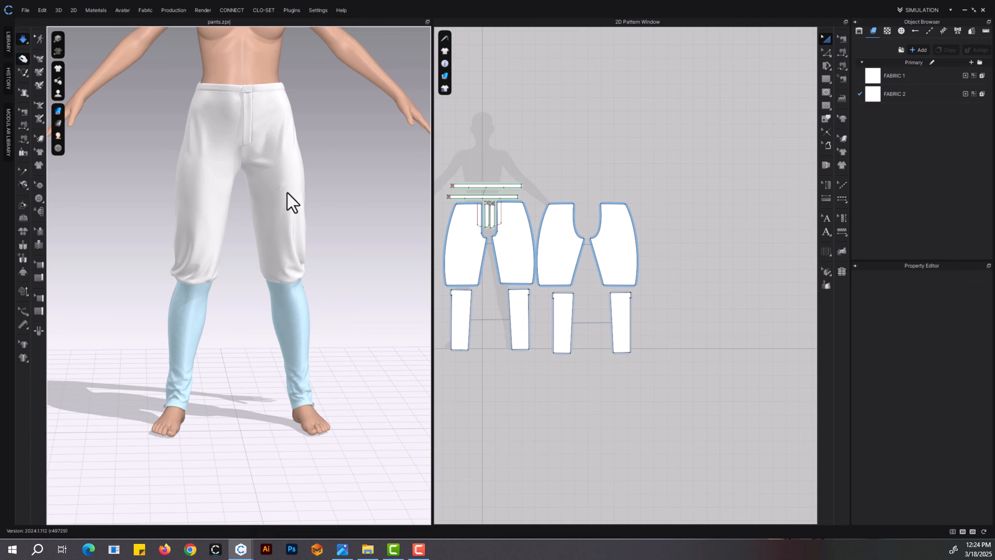
pyautogui.press('space')
# Freeze the upper pants, unfreeze the four lower-leg panels, and set the lower-leg panels' weft shrinkage to 102%
pyautogui.scroll(3, 320, 310)
pyautogui.click(309, 334)
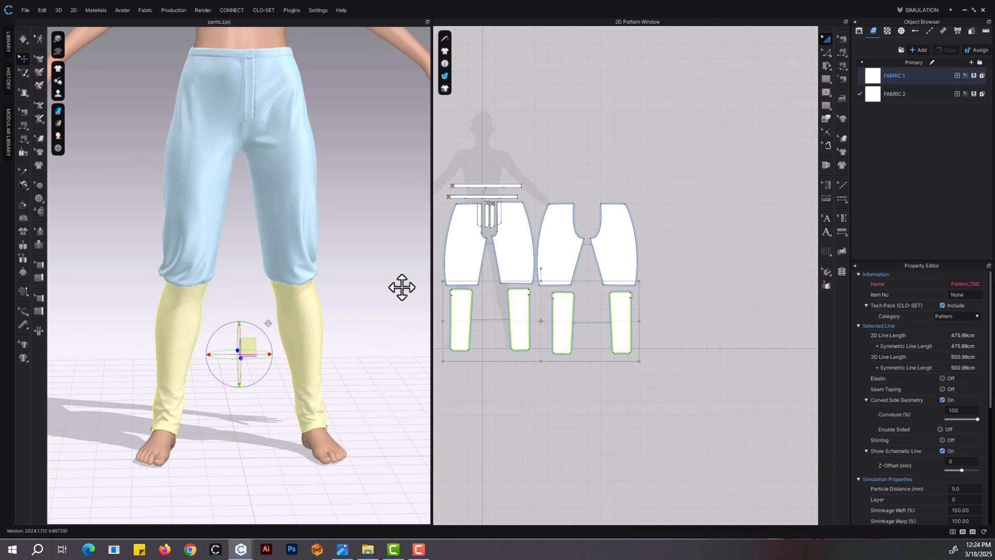
pyautogui.scroll(3, 335, 366)
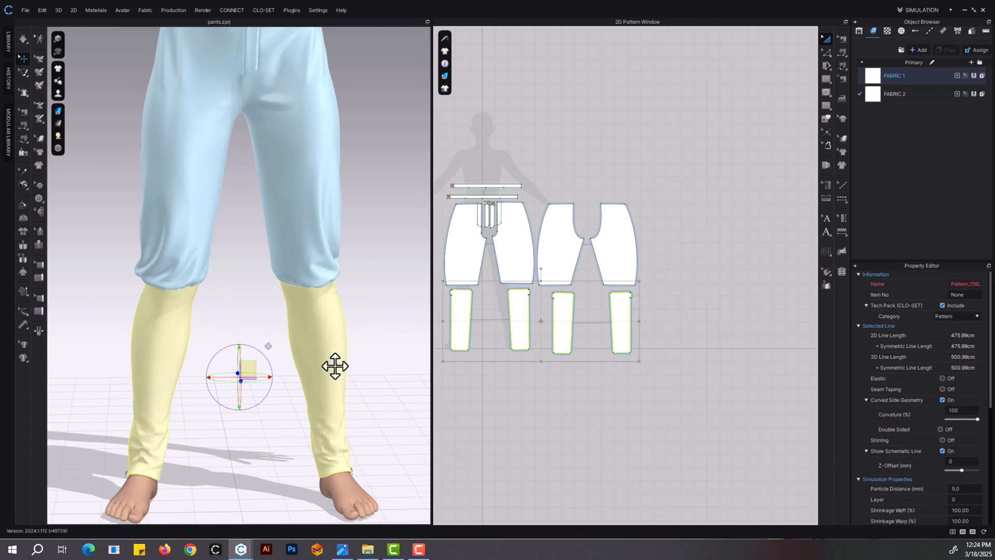
pyautogui.moveTo(359, 357); pyautogui.dragTo(339, 331, button='middle')
pyautogui.click(966, 511)
pyautogui.write('102')
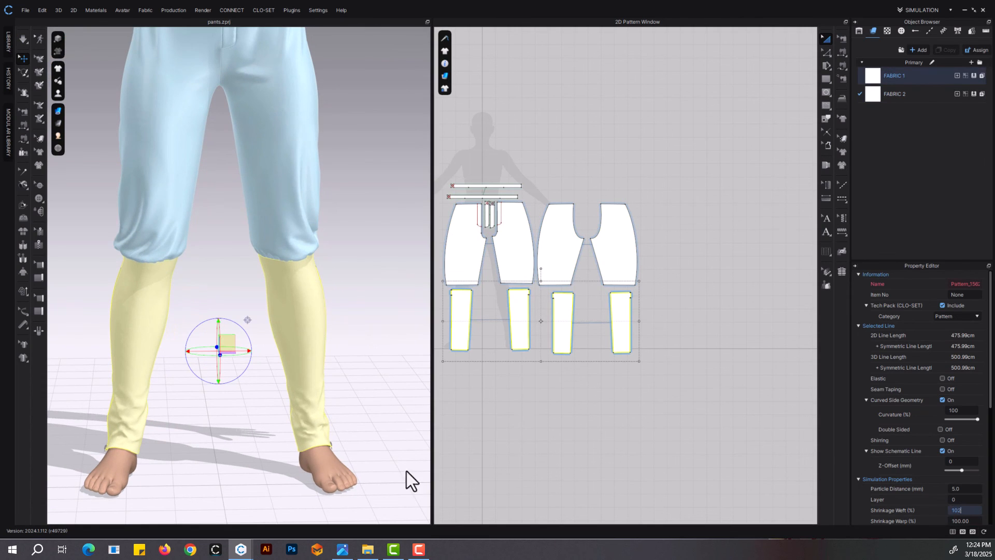
pyautogui.click(359, 374)
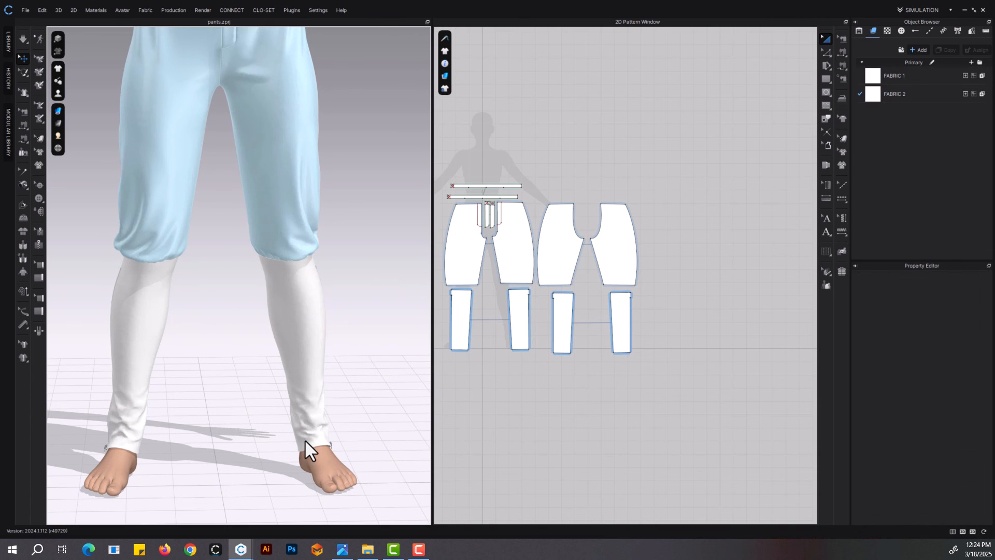
# Shorten the lower-leg panels by moving the front and back ankle hem edges slightly upward in the 2D pattern
pyautogui.scroll(4, 477, 379)
pyautogui.press('z')
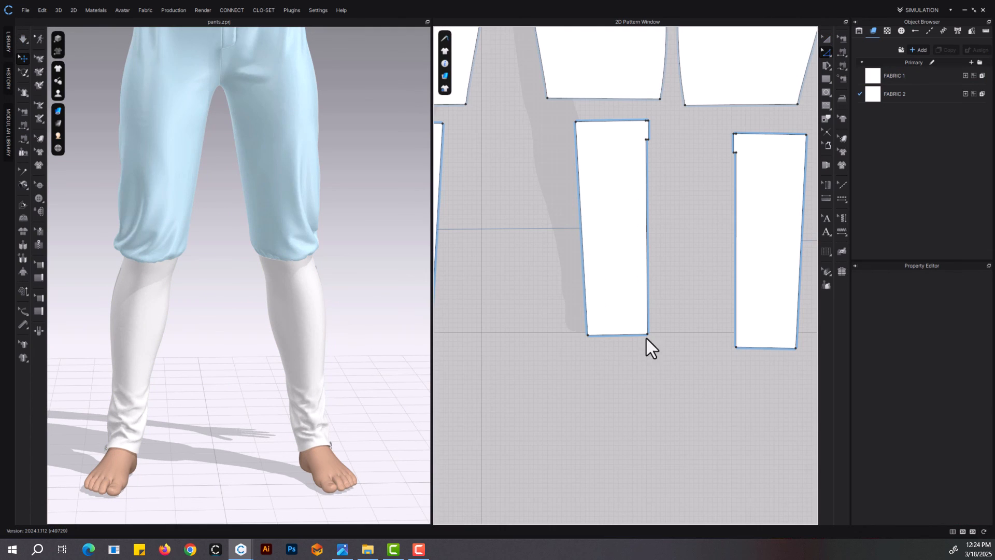
pyautogui.click(644, 335)
pyautogui.keyDown('shift'); pyautogui.click(754, 348); pyautogui.keyUp('shift')
pyautogui.moveTo(754, 347); pyautogui.dragTo(754, 341)
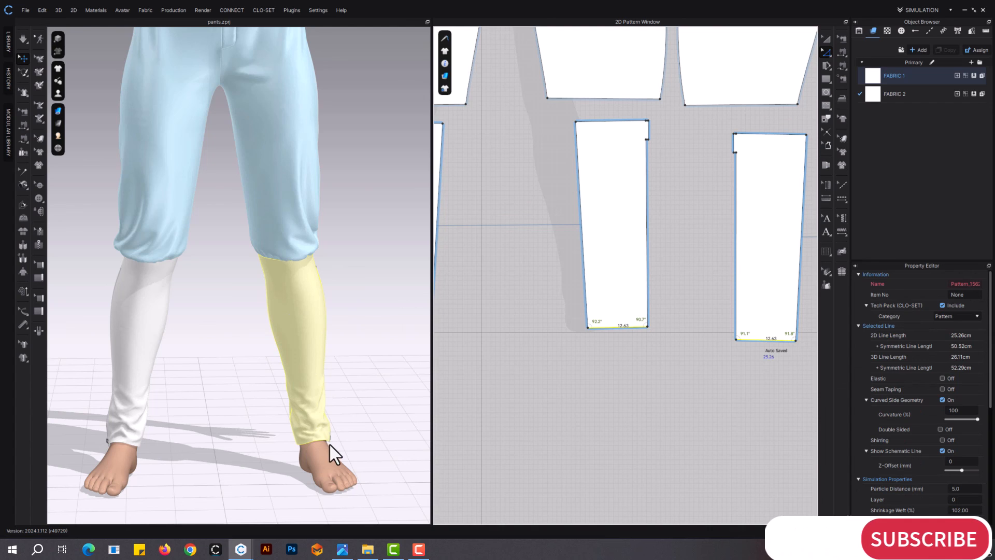
# Simulate the lower-leg panels and pull their ankle hems into place on both legs, checking from several angles
pyautogui.press('space')
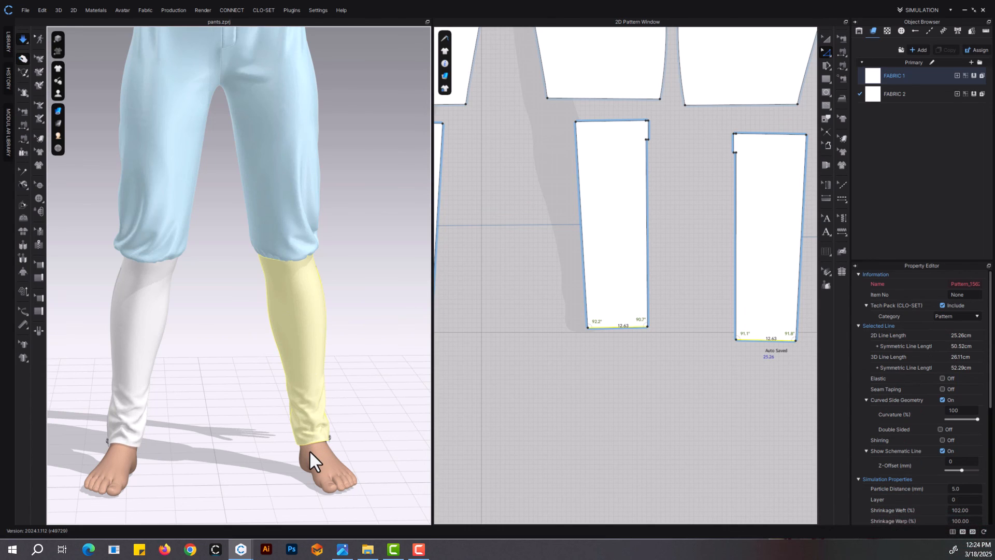
pyautogui.click(310, 451)
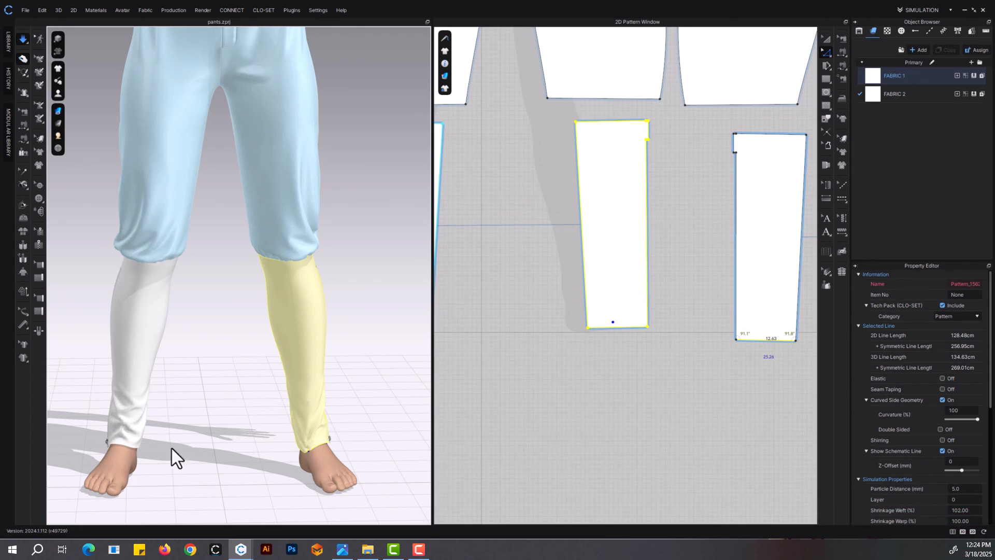
pyautogui.click(132, 448)
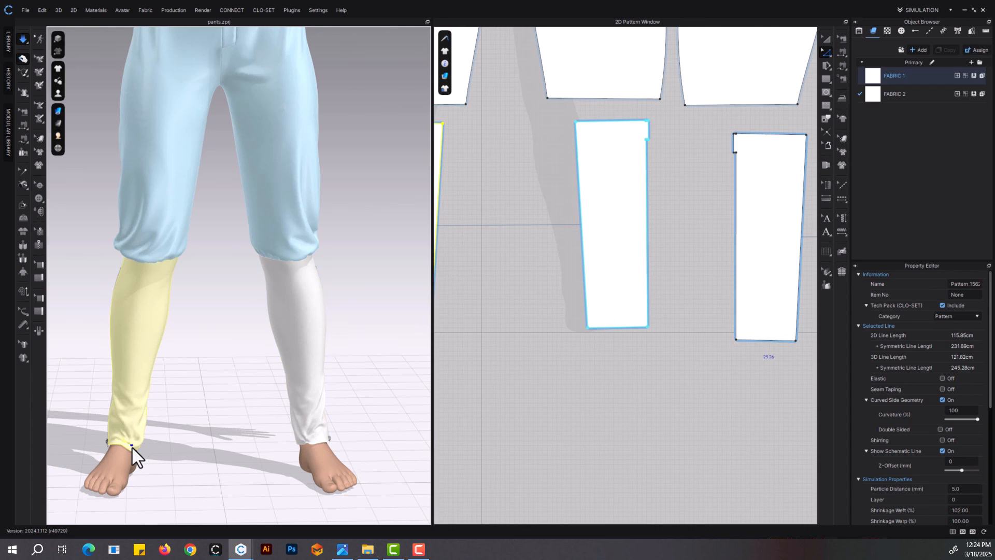
pyautogui.click(293, 451)
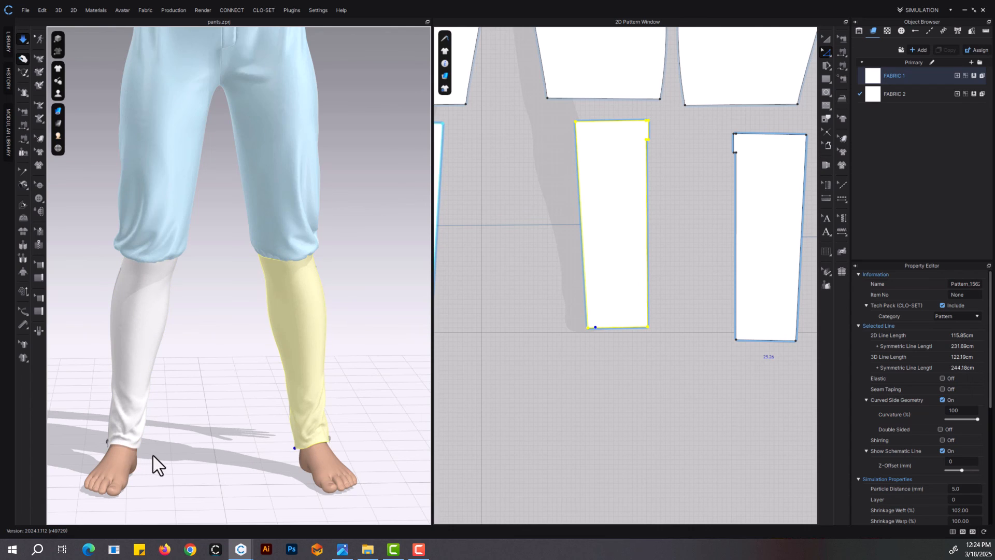
pyautogui.moveTo(153, 456); pyautogui.dragTo(149, 478, button='right')
pyautogui.click(147, 487)
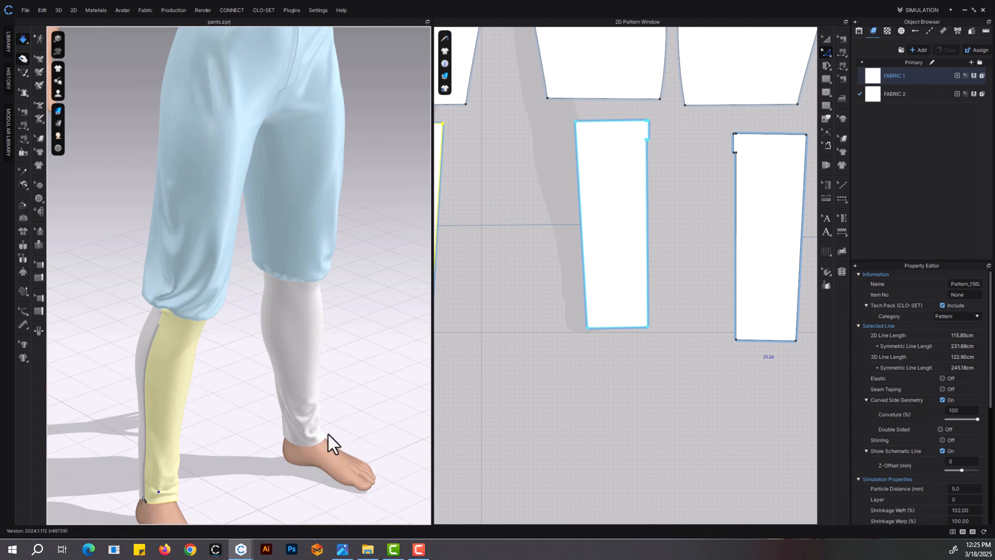
pyautogui.moveTo(337, 438); pyautogui.dragTo(282, 382, button='right')
pyautogui.click(319, 349)
pyautogui.moveTo(319, 349); pyautogui.dragTo(316, 384, button='middle')
pyautogui.scroll(-6, 612, 363)
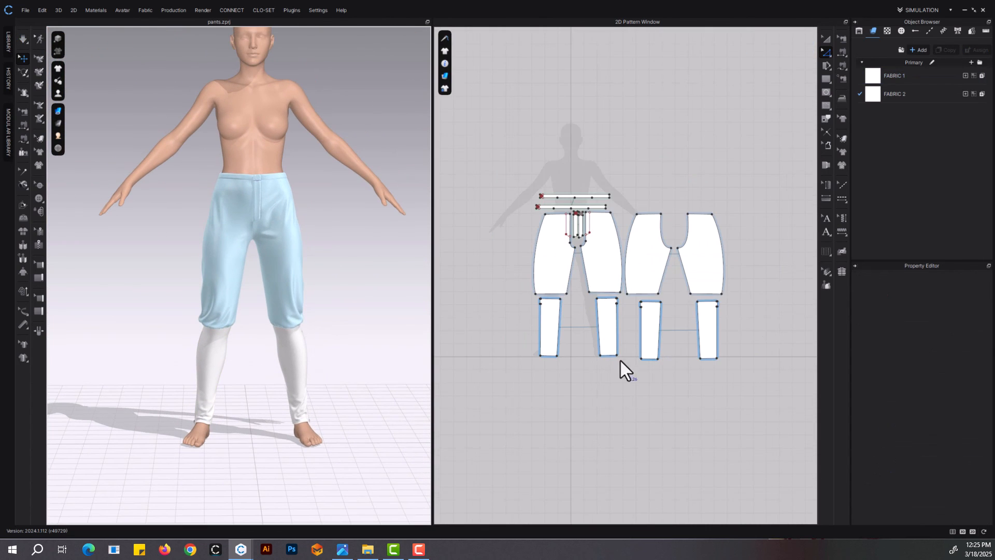